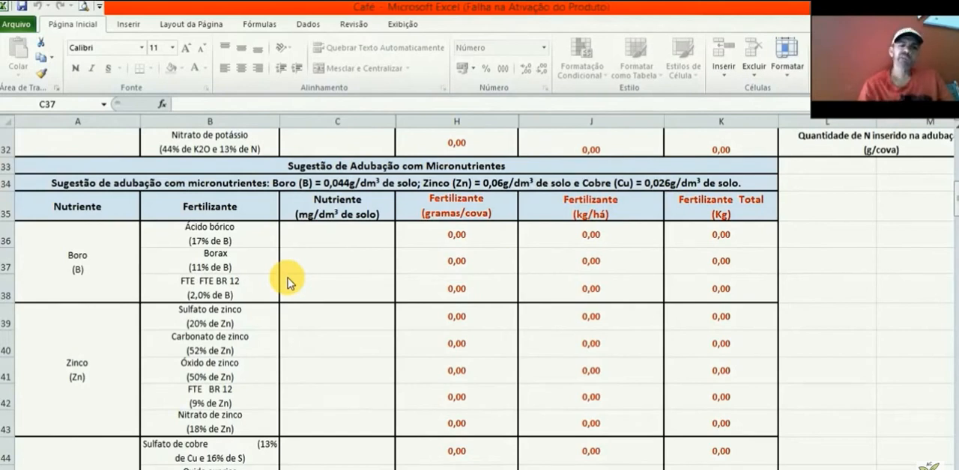
Step: Enter 0,044 as the boron nutrient dose for FTE BR 12 in C38 and check its per-pit, per-hectare and total fertilizer amounts
click(307, 289)
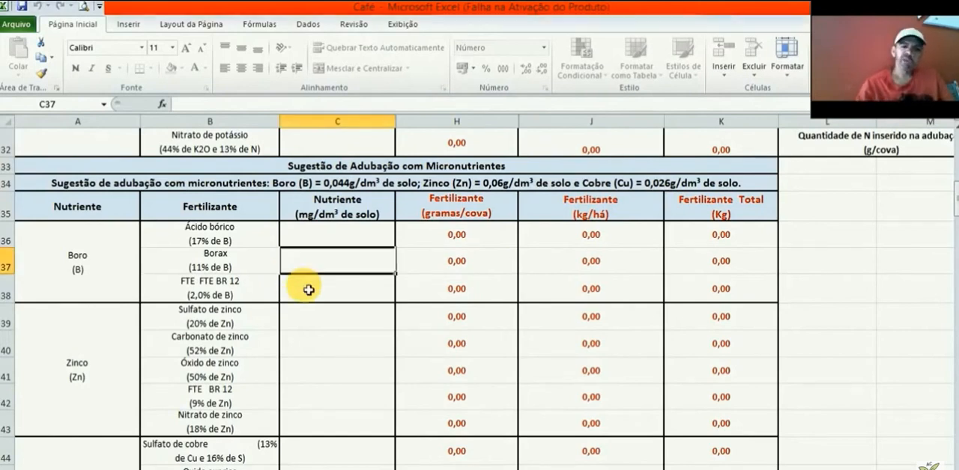
click(309, 290)
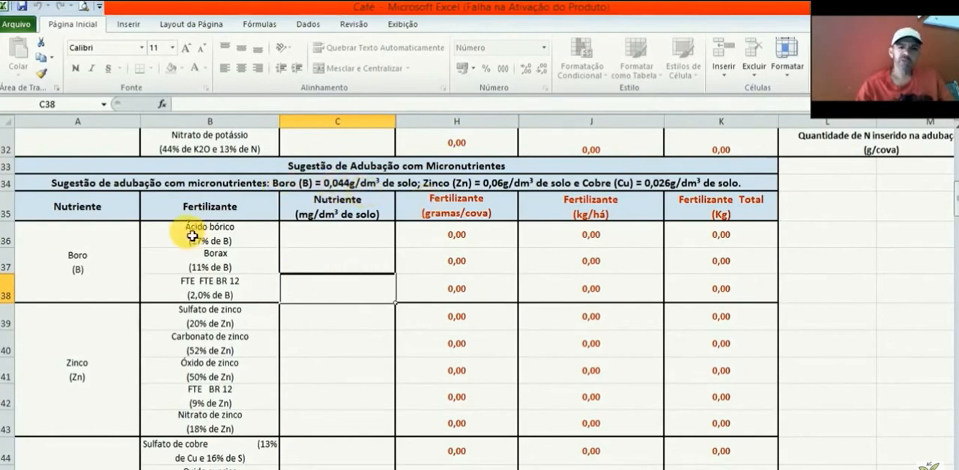
text(0,)
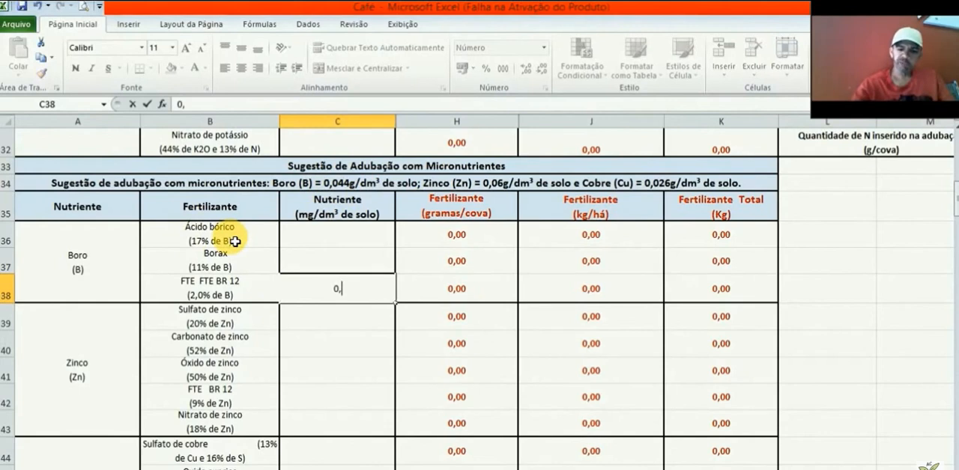
text(044)
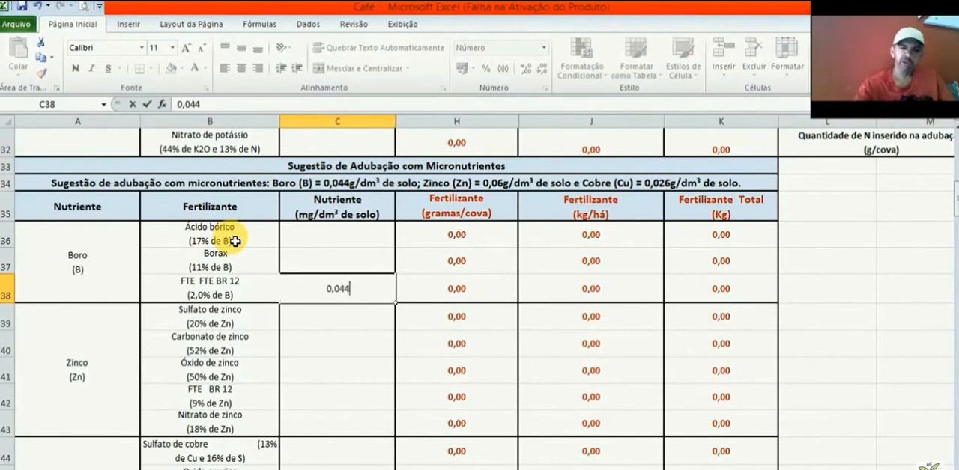
click(487, 294)
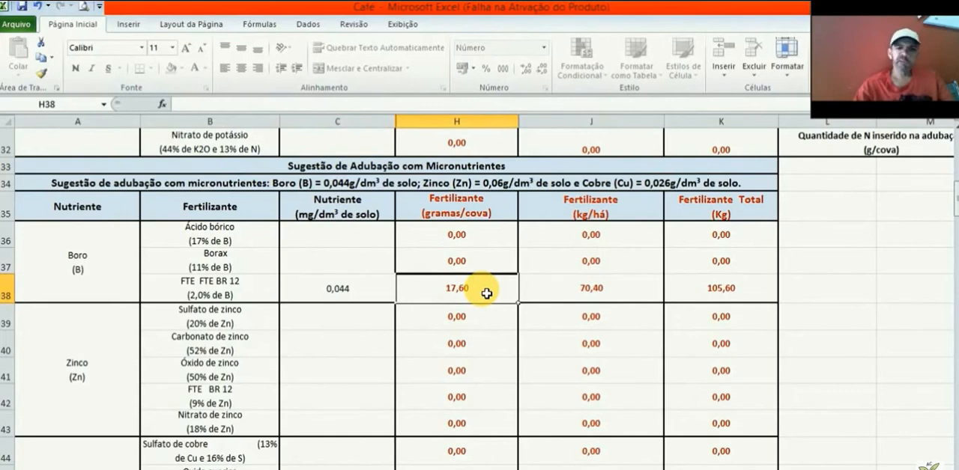
click(647, 302)
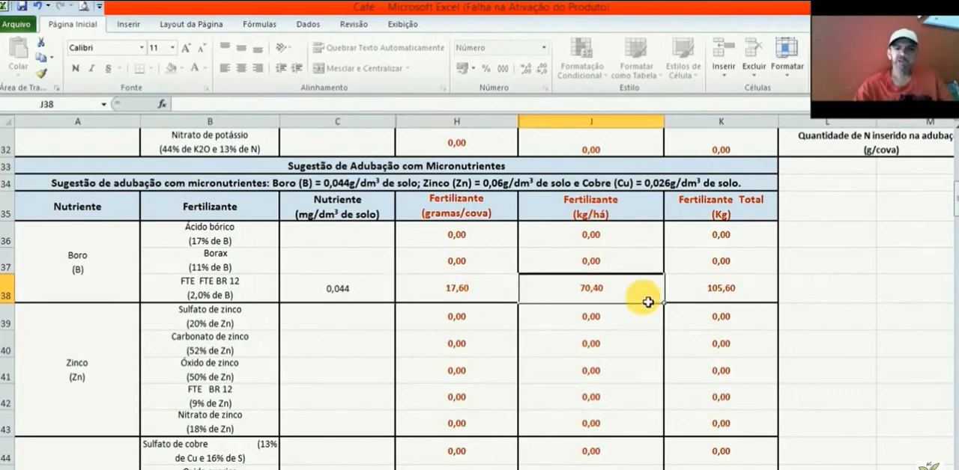
click(758, 297)
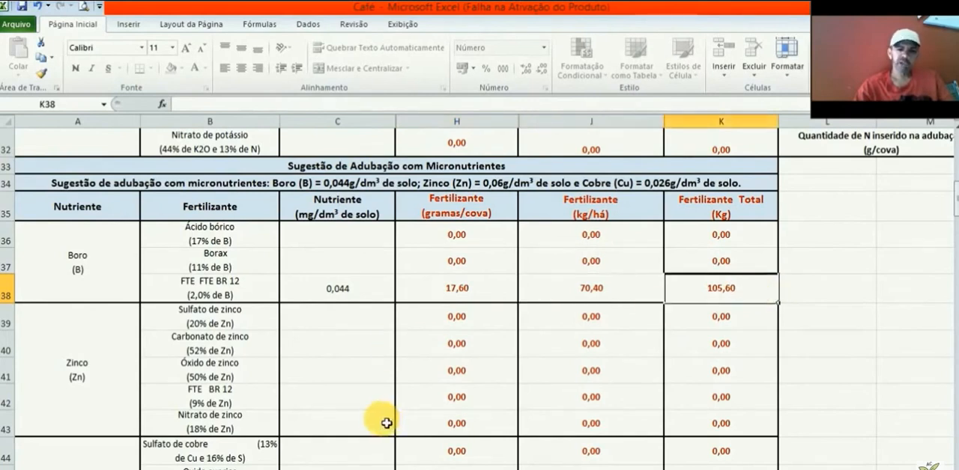
Step: Enter 0,06 as the zinc nutrient dose for FTE BR 12 in C42 and check its calculated fertilizer amounts
click(347, 405)
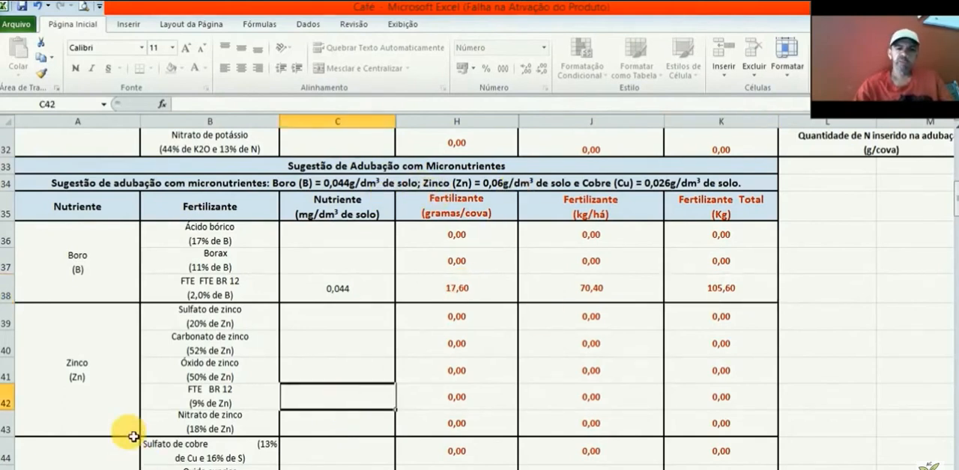
text(0,06)
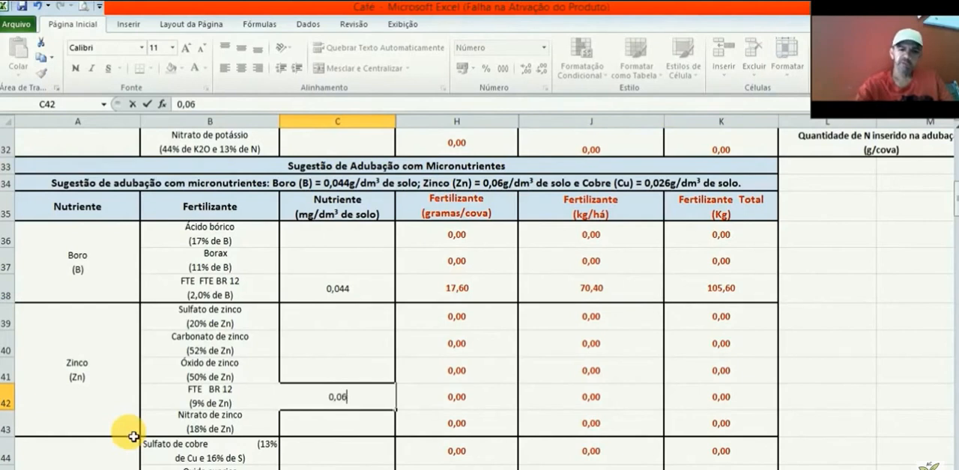
click(448, 409)
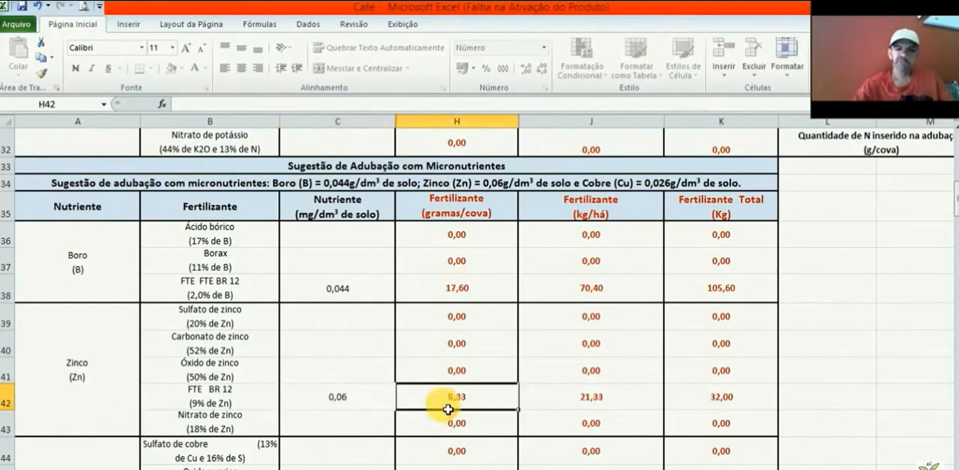
click(608, 402)
click(740, 411)
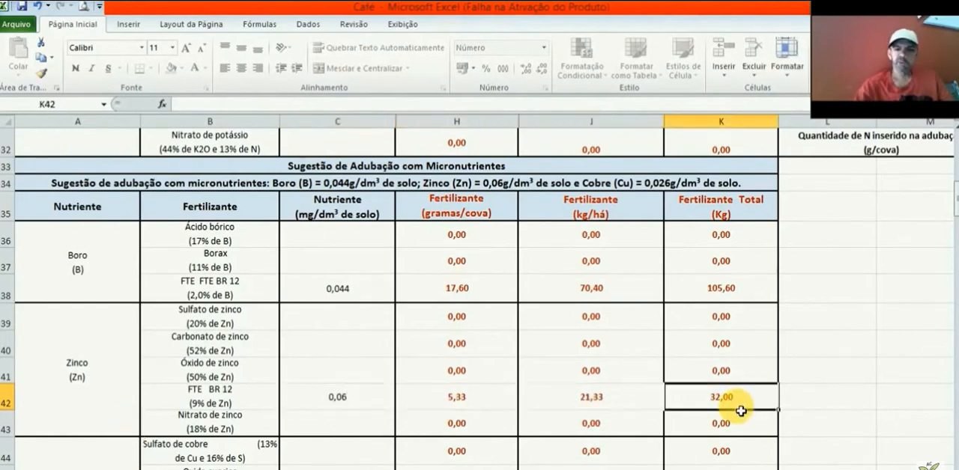
Step: Enter 0,026 as the copper nutrient dose for FTE BR 12 in C46 and check its grams-per-pit amount
click(349, 399)
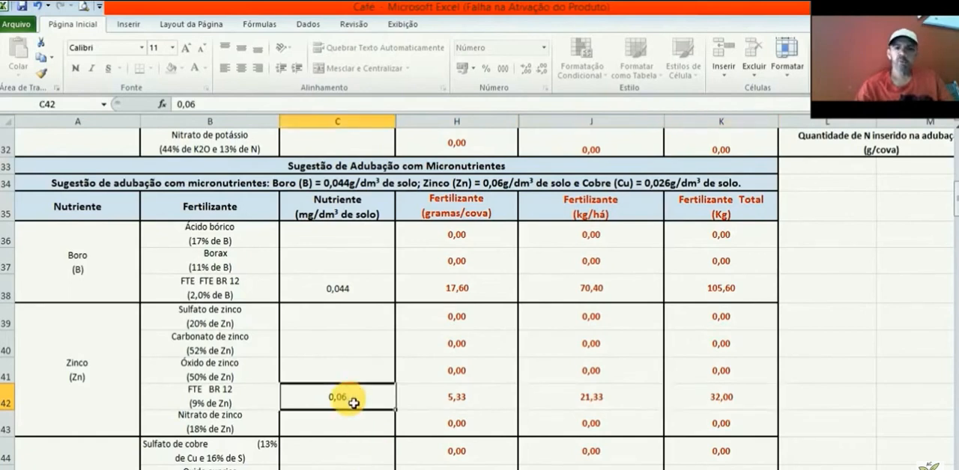
key(Down)
key(Down)
key(Down)
key(Down)
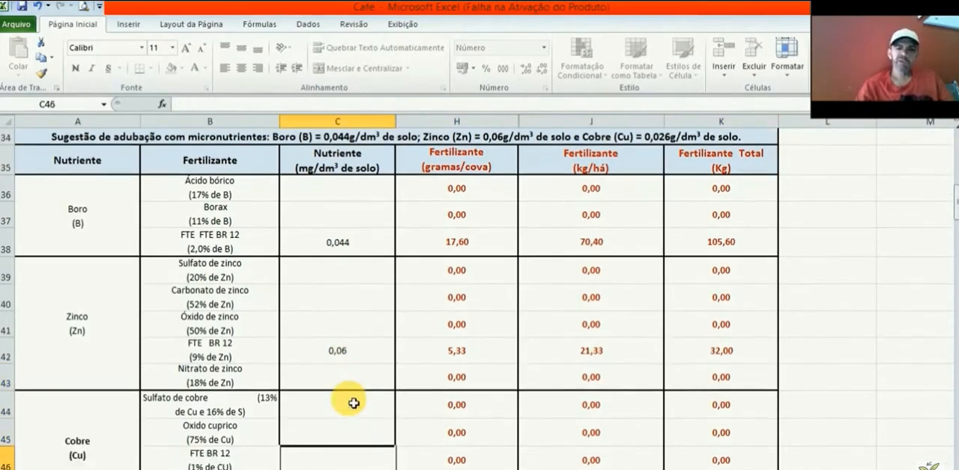
key(Down)
key(Down)
key(Down)
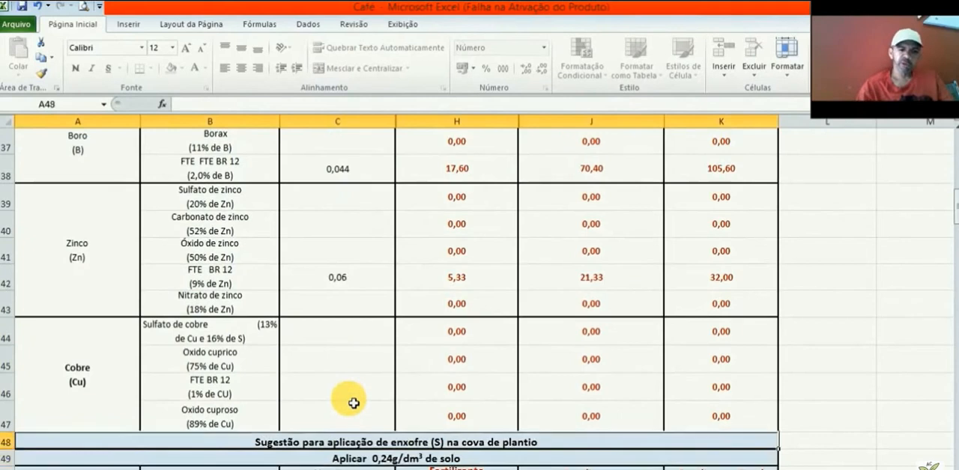
click(354, 399)
text(0)
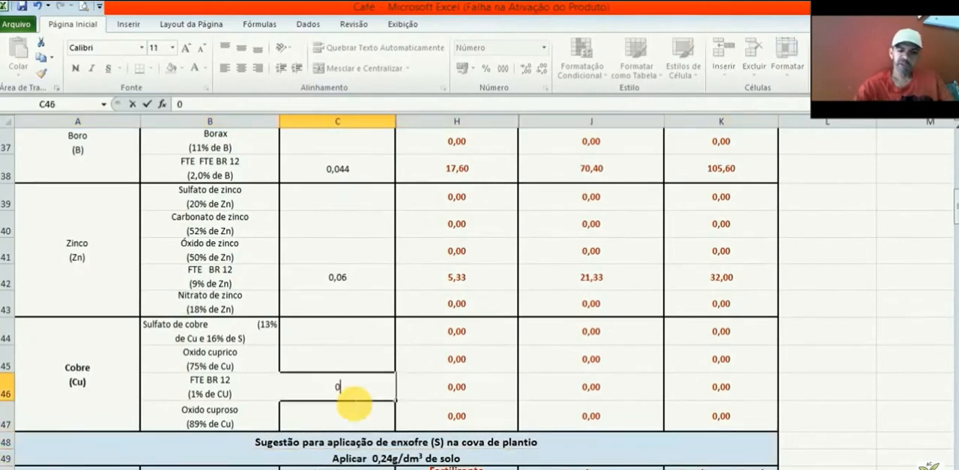
text(,026)
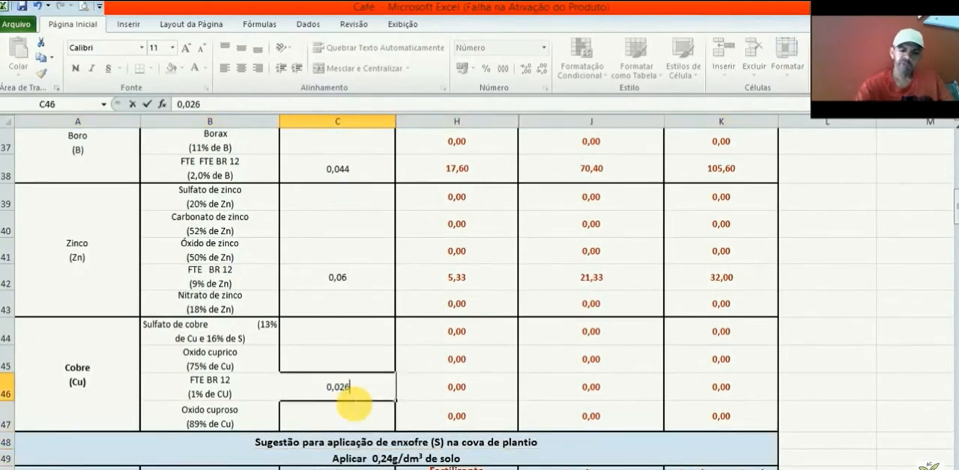
click(502, 400)
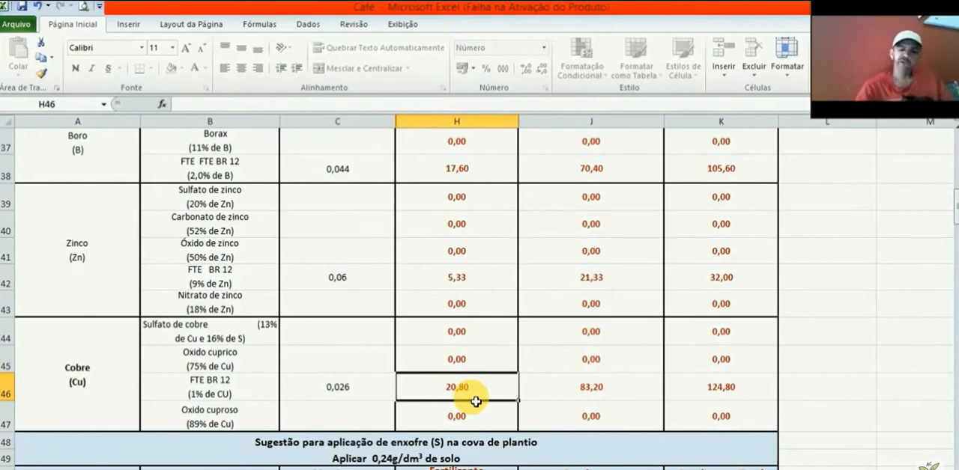
Step: Compare the FTE BR 12 fertilizer amounts in the boron, zinc and copper rows, including the copper row's per-hectare and total amounts
key(Up)
key(Up)
key(Up)
key(Up)
key(Up)
key(Up)
key(Up)
key(Up)
key(Up)
key(Up)
key(Up)
key(Up)
key(Up)
key(Up)
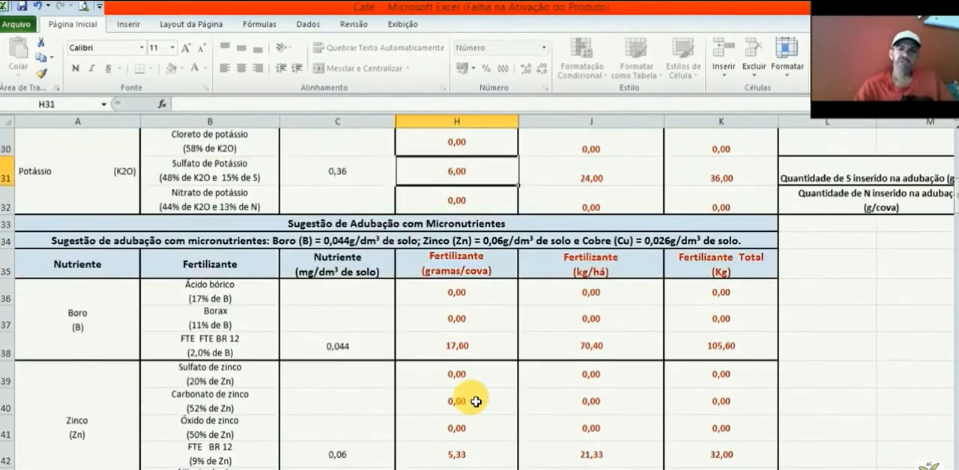
key(Down)
key(Down)
key(Down)
key(Down)
key(Down)
key(Down)
key(Down)
key(Down)
key(Down)
key(Down)
key(Down)
key(Down)
key(Down)
key(Down)
key(Down)
key(Down)
key(Down)
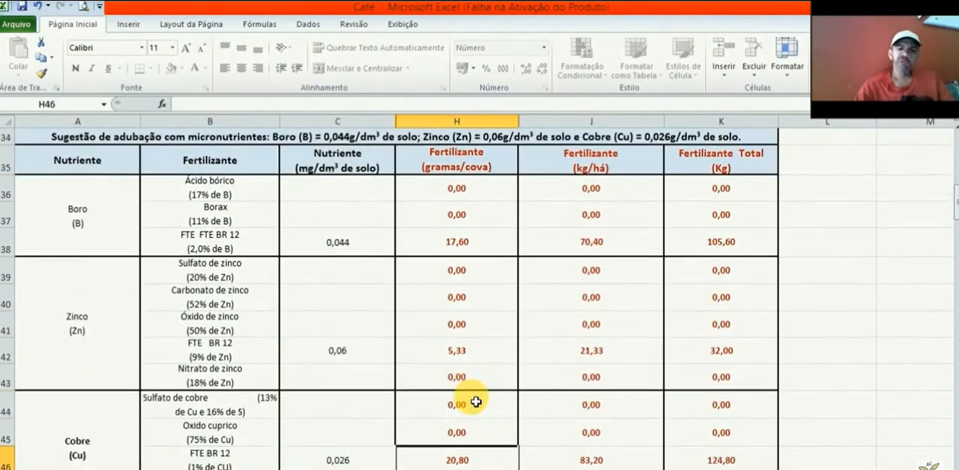
key(Up)
key(Up)
key(Up)
key(Up)
key(Down)
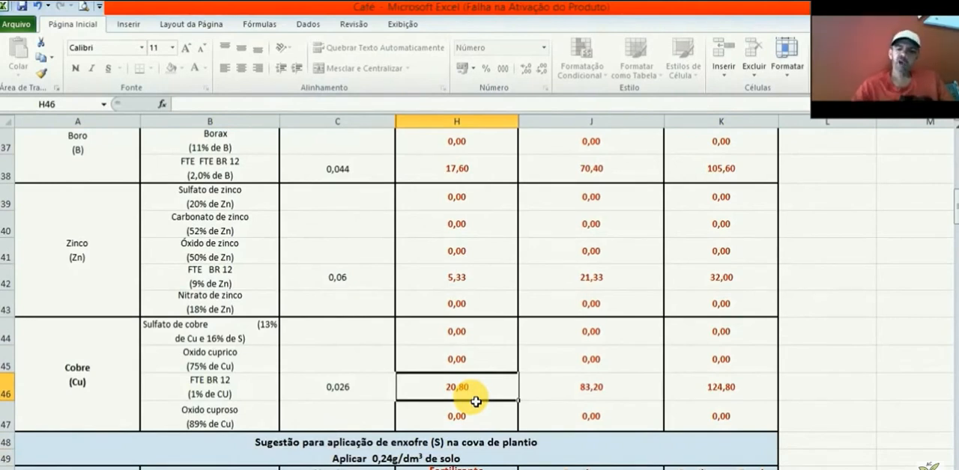
key(Up)
key(Up)
key(Up)
key(Up)
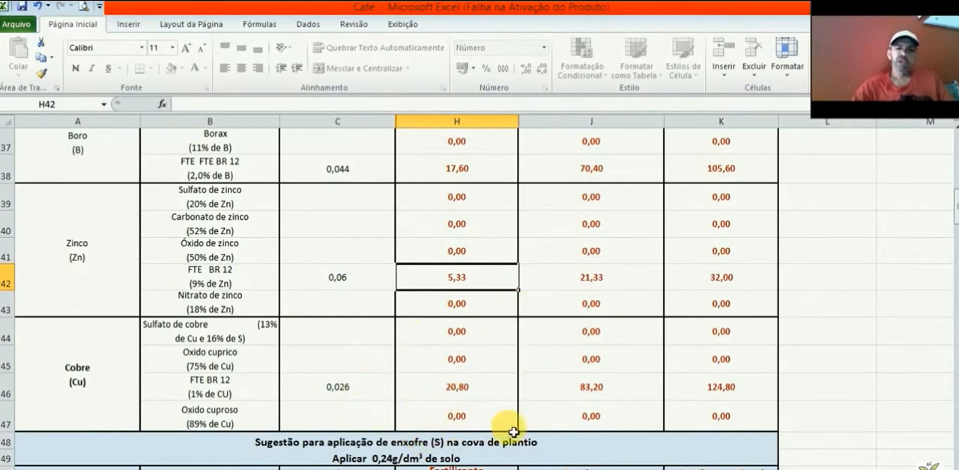
click(499, 388)
click(496, 177)
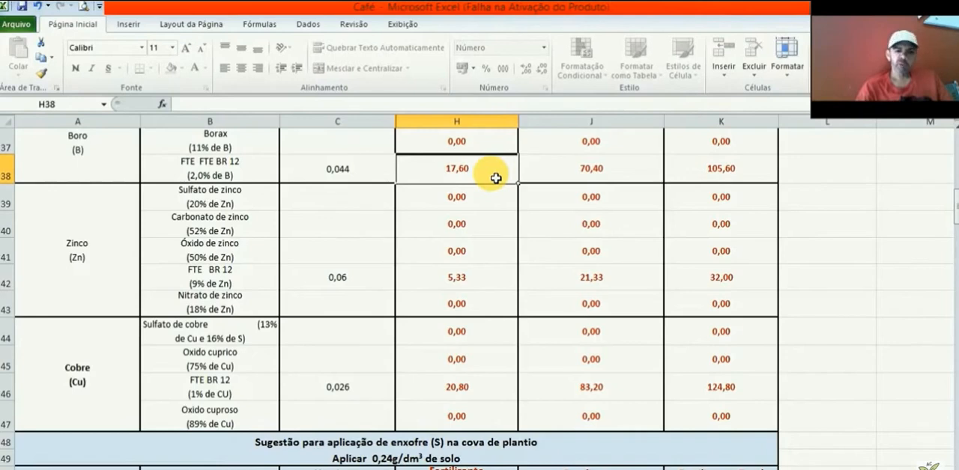
key(Down)
key(Down)
key(Down)
key(Down)
key(Down)
key(Down)
key(Down)
key(Down)
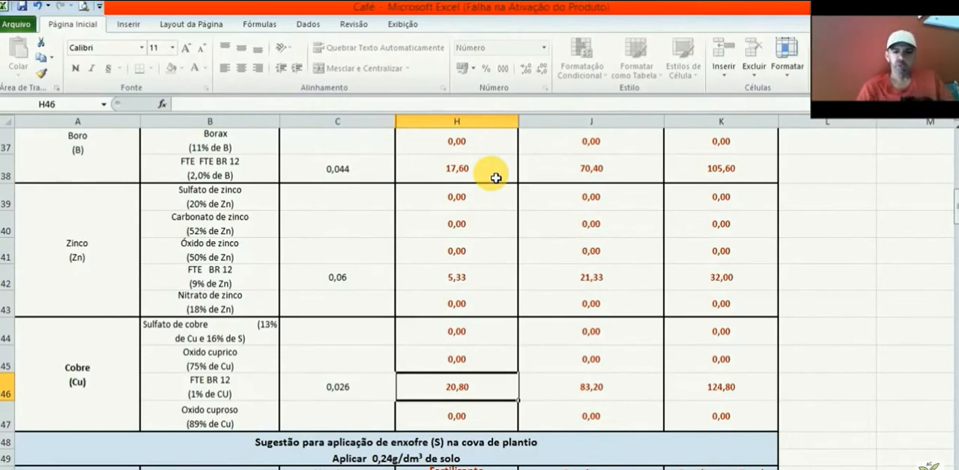
key(Right)
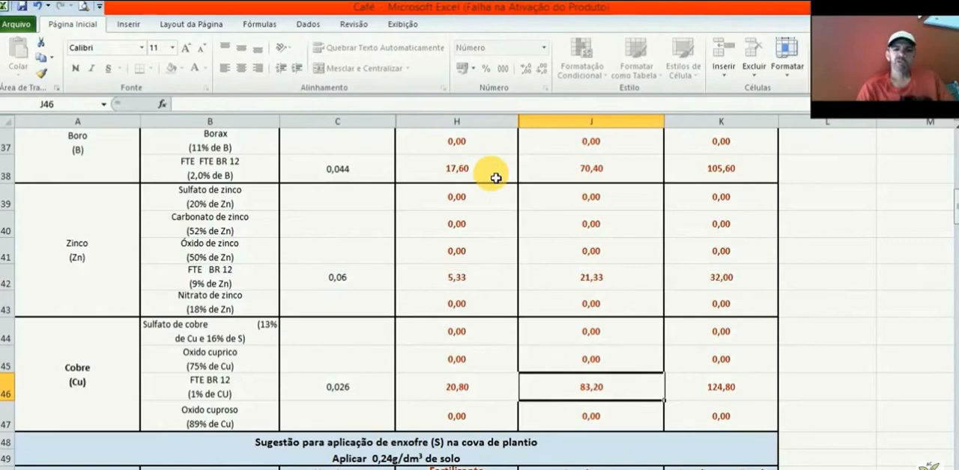
key(Right)
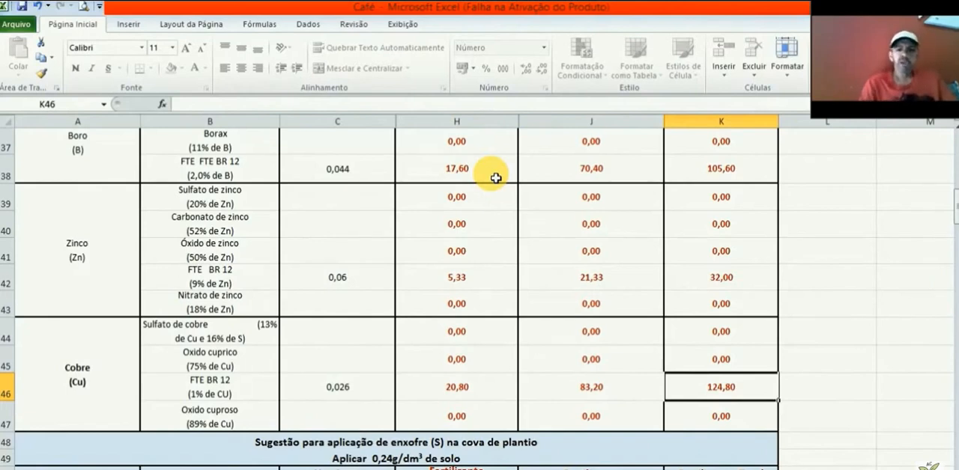
Step: Clear the FTE BR 12 nutrient doses from the copper, zinc and boron rows (C46, C42 and C38)
click(335, 219)
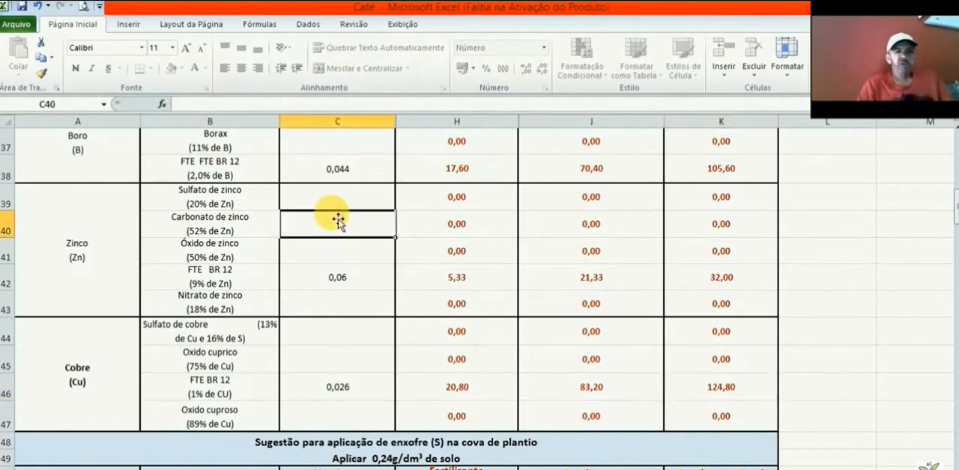
click(378, 387)
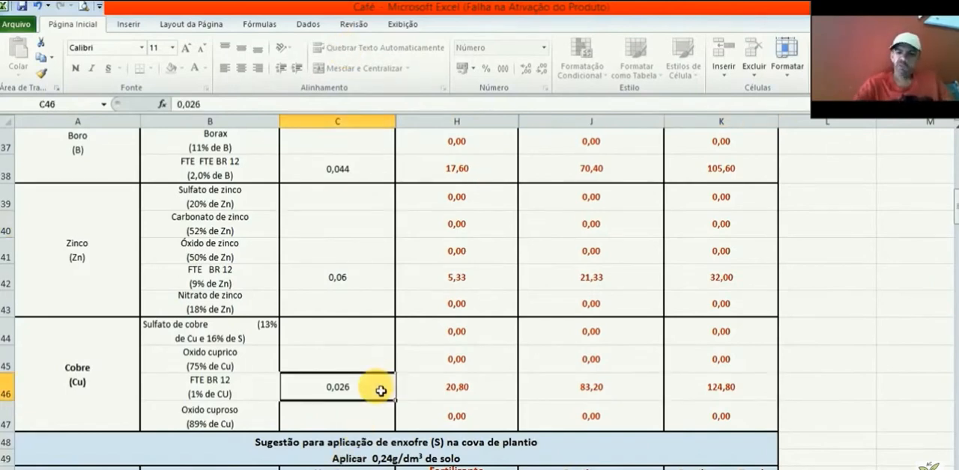
key(Delete)
click(348, 278)
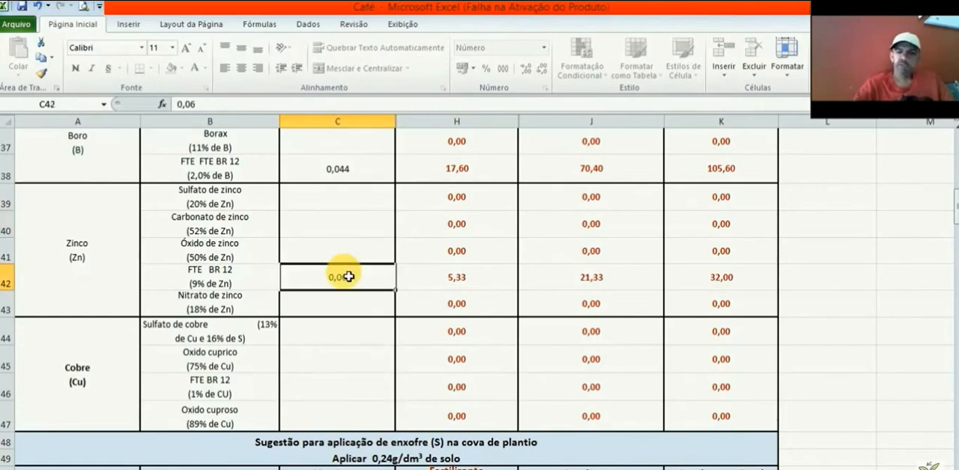
key(Delete)
click(364, 171)
key(Delete)
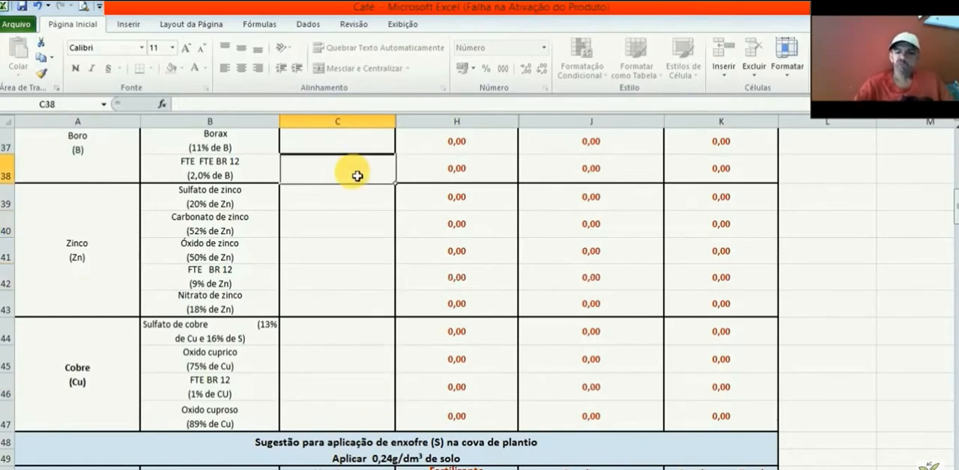
Step: Enter 0,044 as the boron nutrient dose for Borax in C37 and check its grams-per-pit amount
scroll(356, 176, up, 1)
click(357, 176)
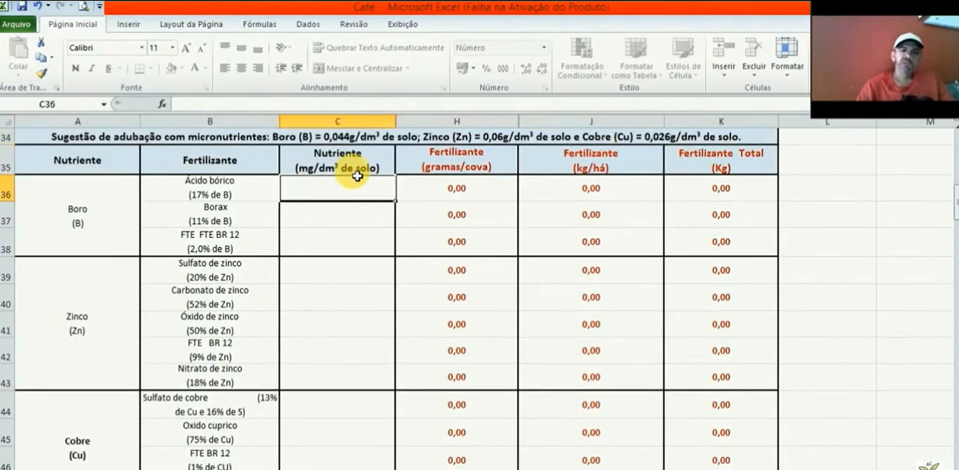
key(Down)
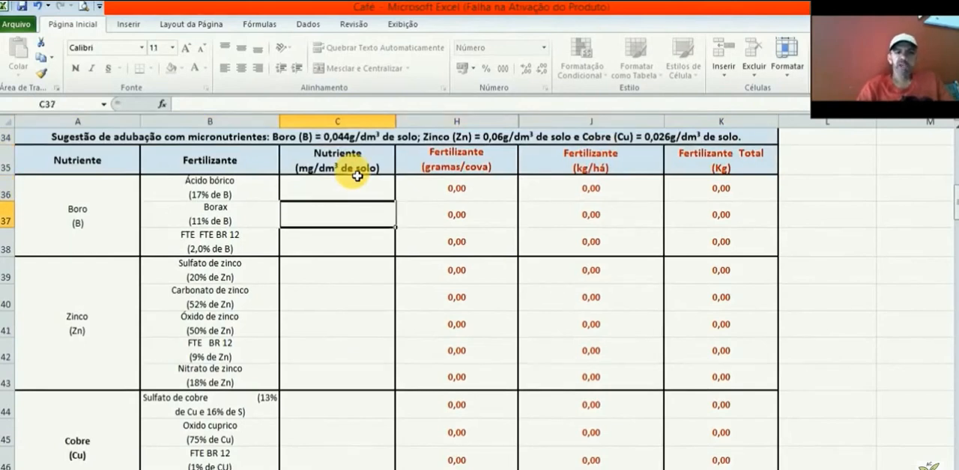
text(0,)
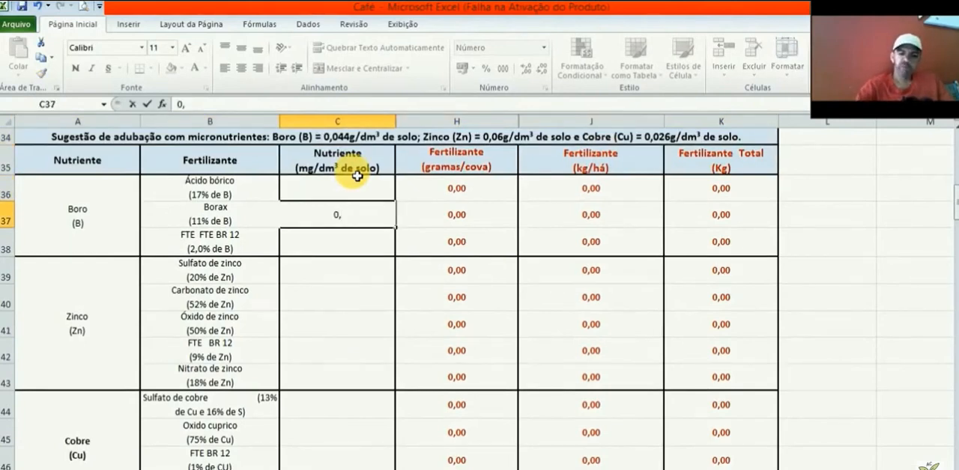
text(044)
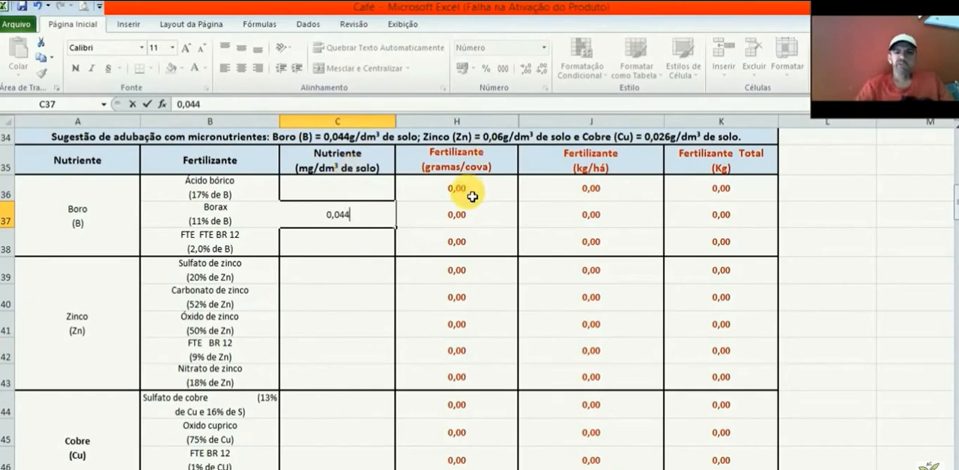
click(472, 218)
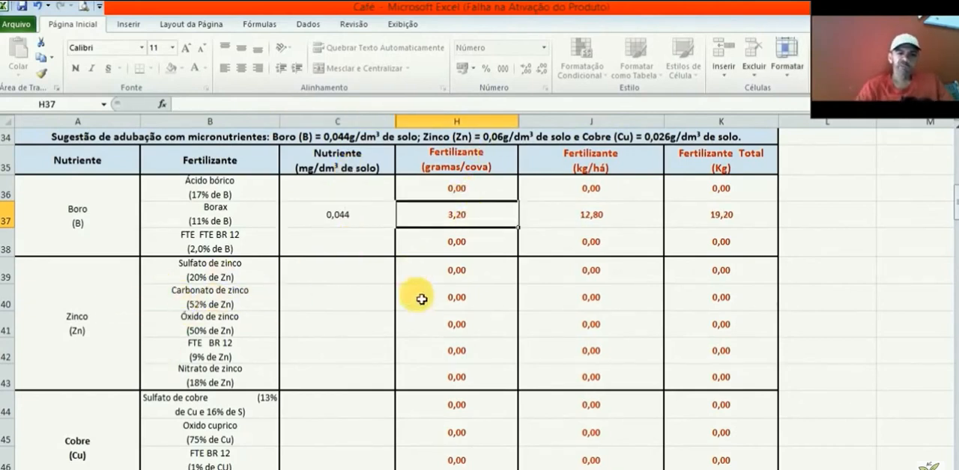
Step: Enter 0,06 as the zinc nutrient dose for Sulfato de zinco in C39
click(340, 275)
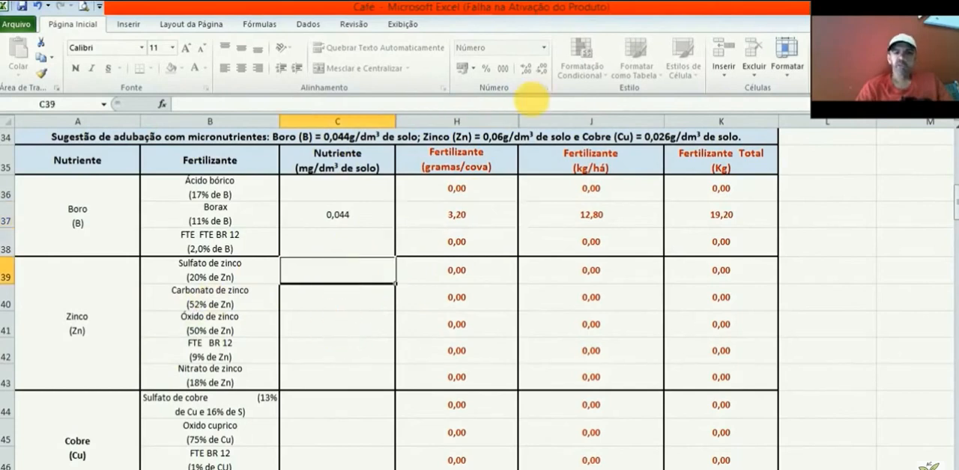
text(0,06)
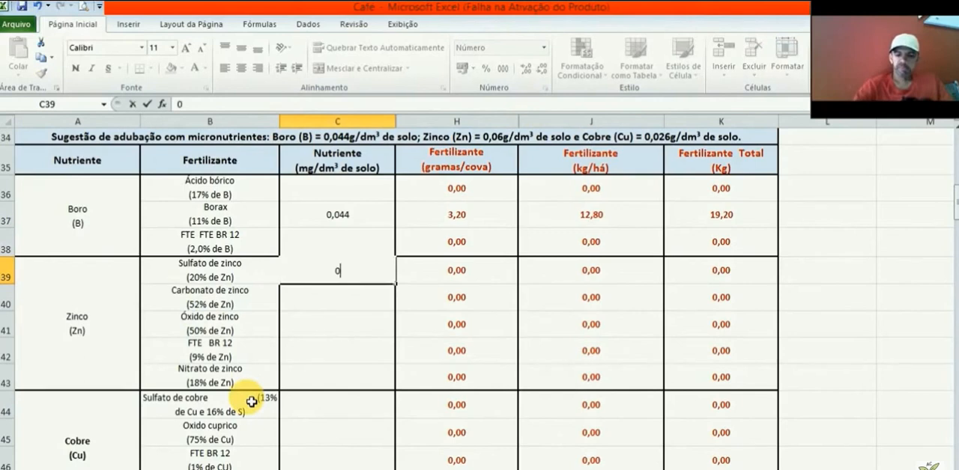
click(371, 437)
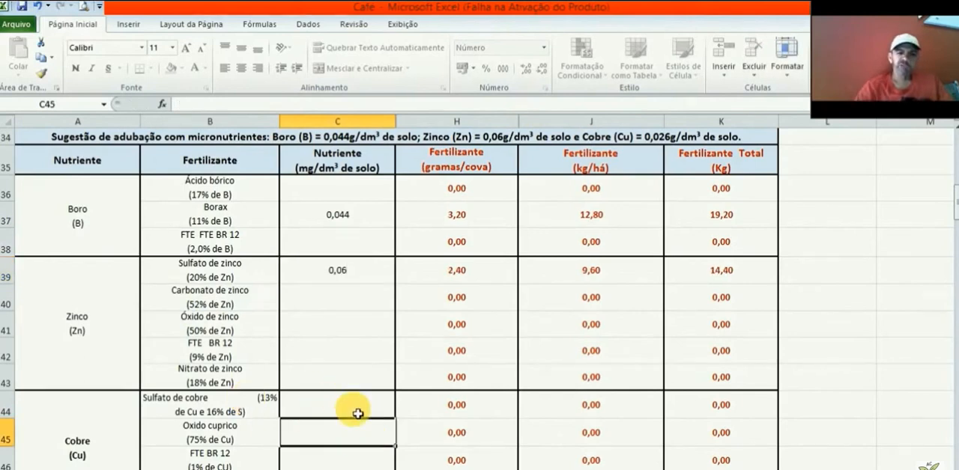
Step: Enter 0,026 as the copper nutrient dose for Oxido cuprico in C45 and check its grams-per-pit amount
click(359, 414)
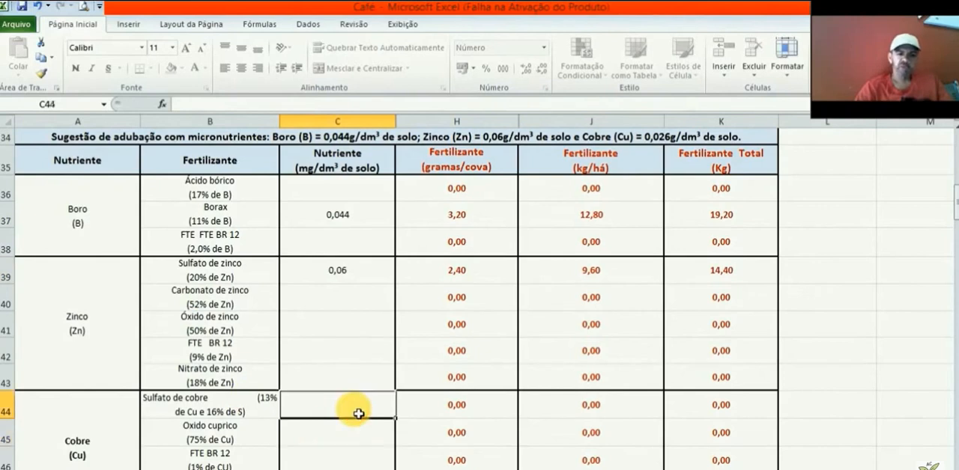
click(341, 442)
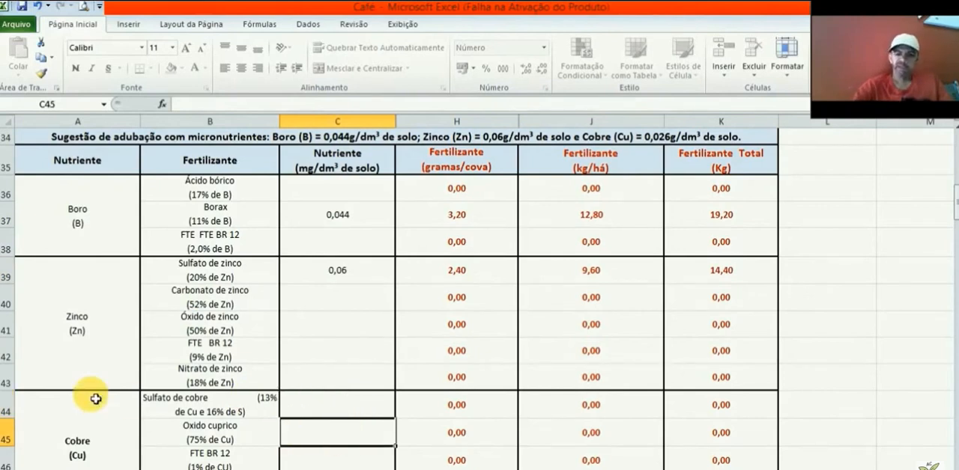
text(0,0)
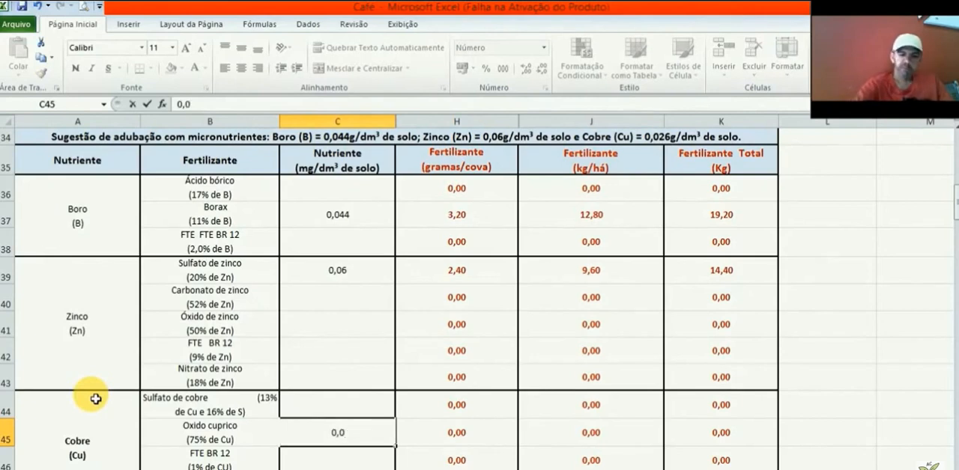
text(26)
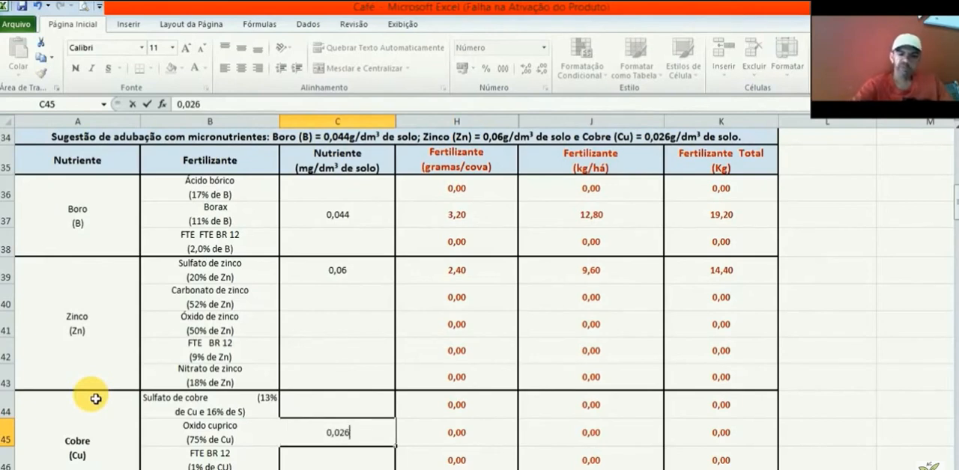
click(479, 444)
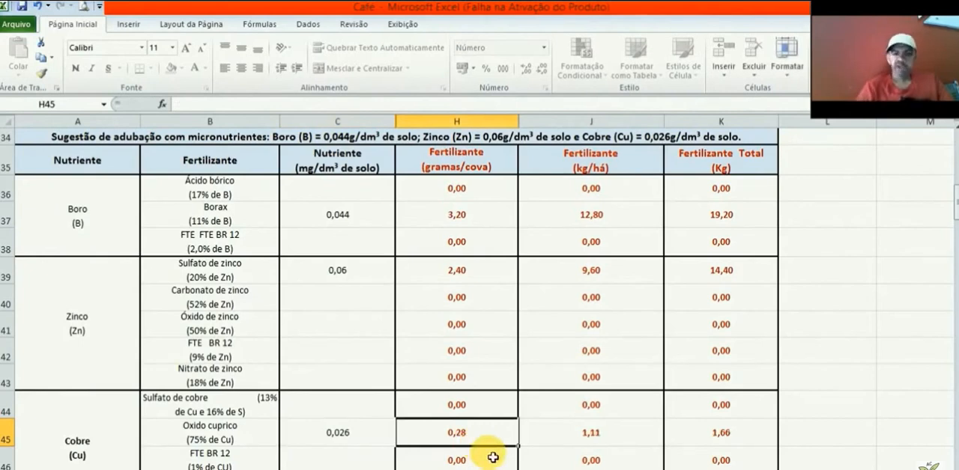
Step: Enter 0,24 as the sulfur nutrient dose for Gesso in C51 and check its per-pit, per-hectare and total amounts
click(329, 432)
key(Down)
key(Down)
key(Down)
key(Down)
key(Down)
key(Down)
key(Down)
key(Down)
key(Down)
key(Down)
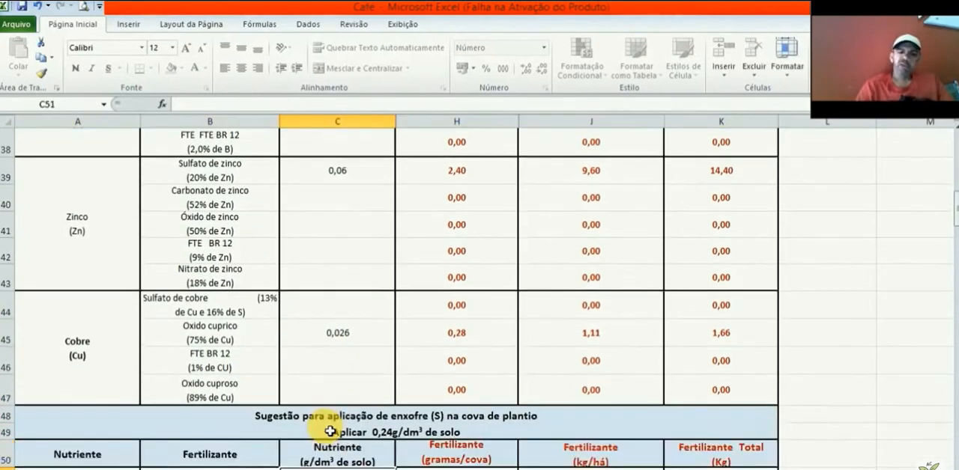
key(Down)
key(Down)
key(Down)
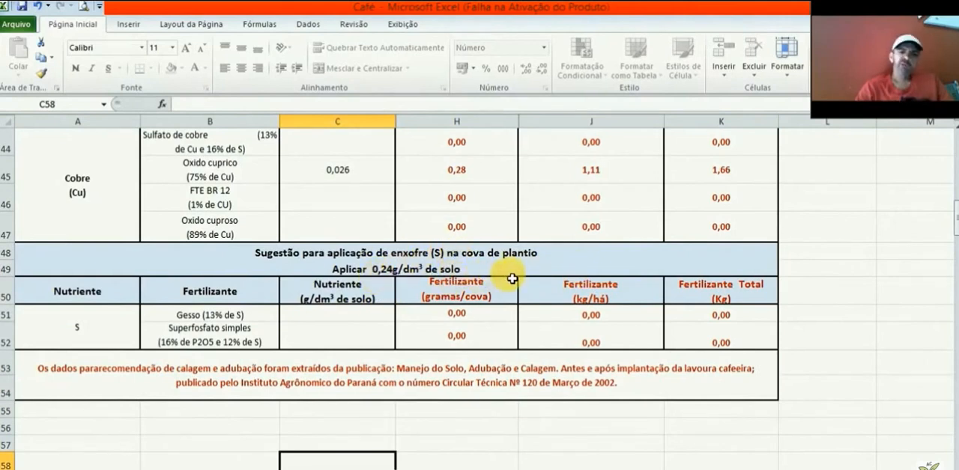
click(341, 331)
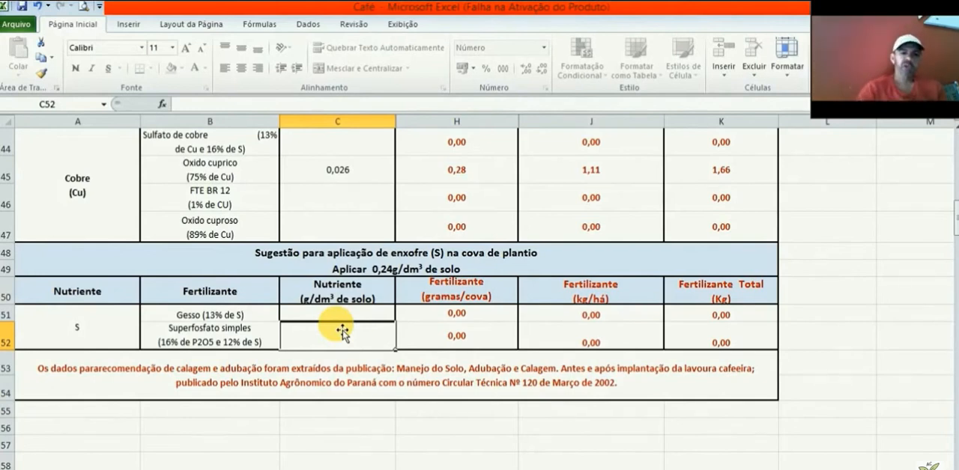
click(359, 318)
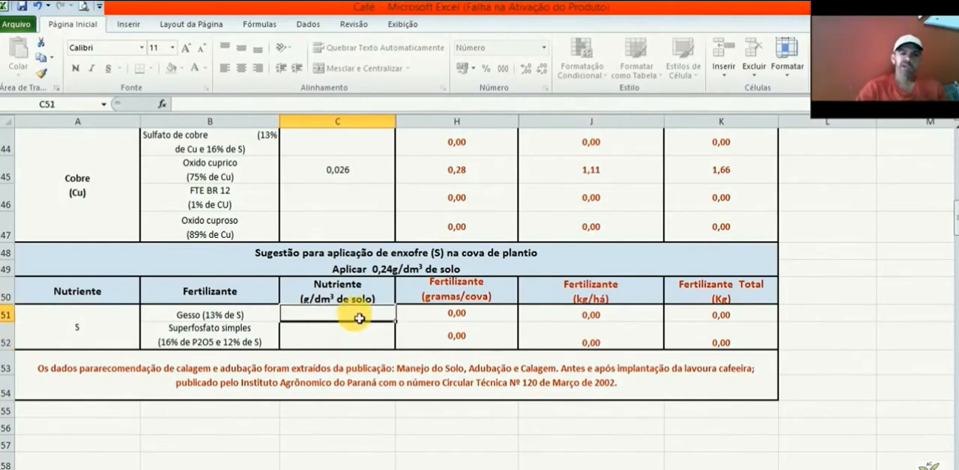
text(0,24)
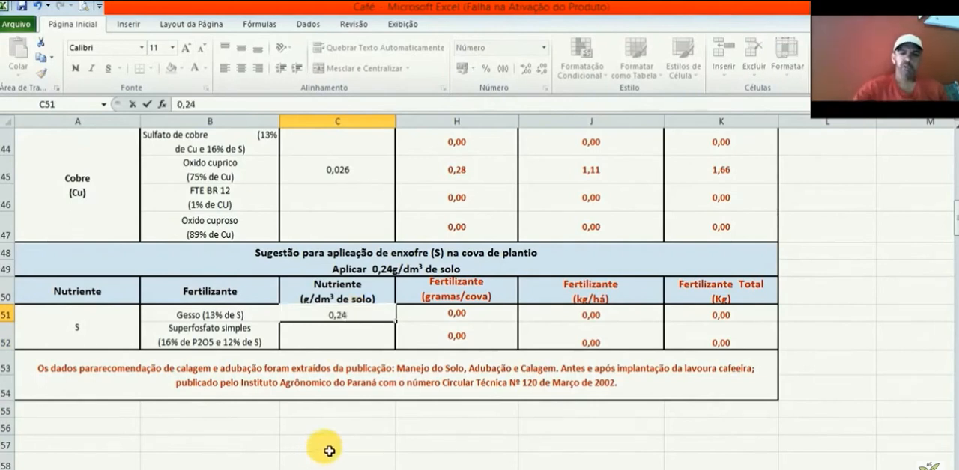
click(489, 317)
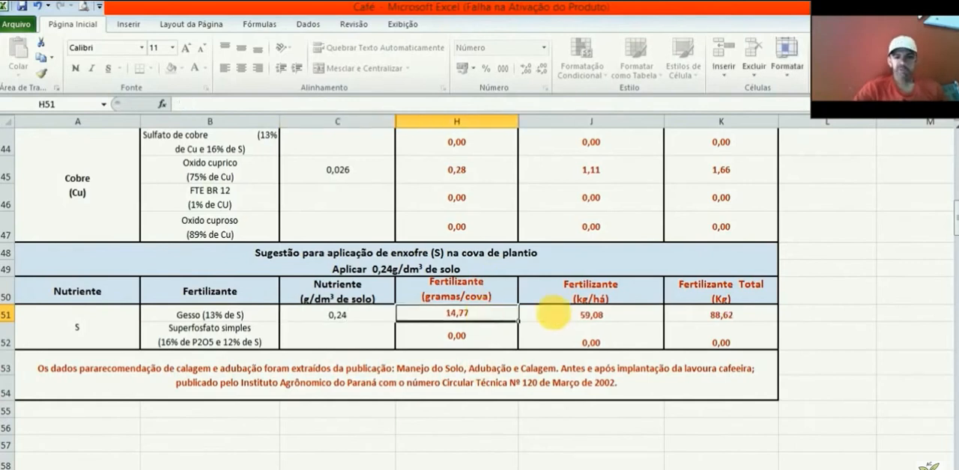
click(648, 320)
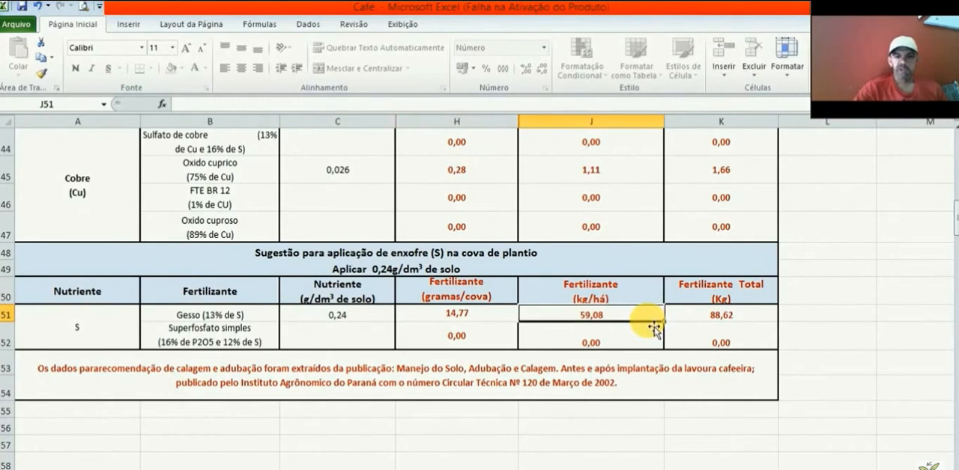
click(759, 322)
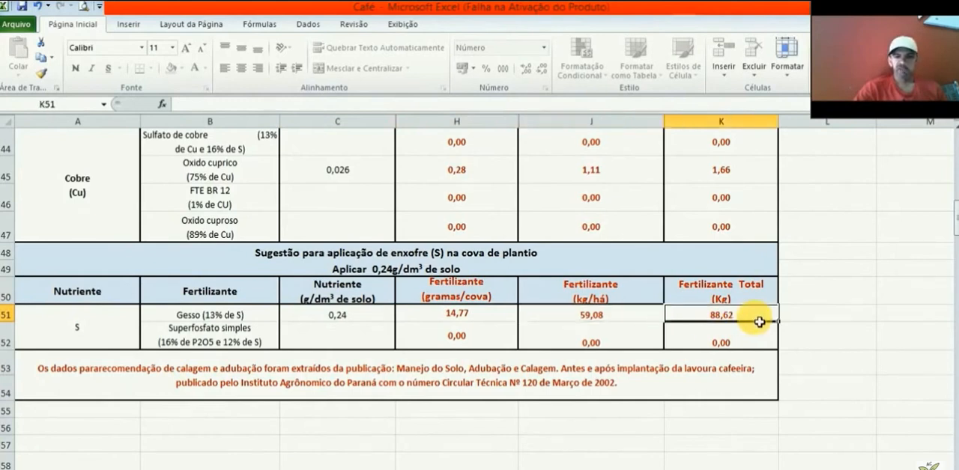
Step: Compare the sulfur dose cells for Gesso and Superfosfato simples with the suggested sulfur application rate in row 49
click(367, 321)
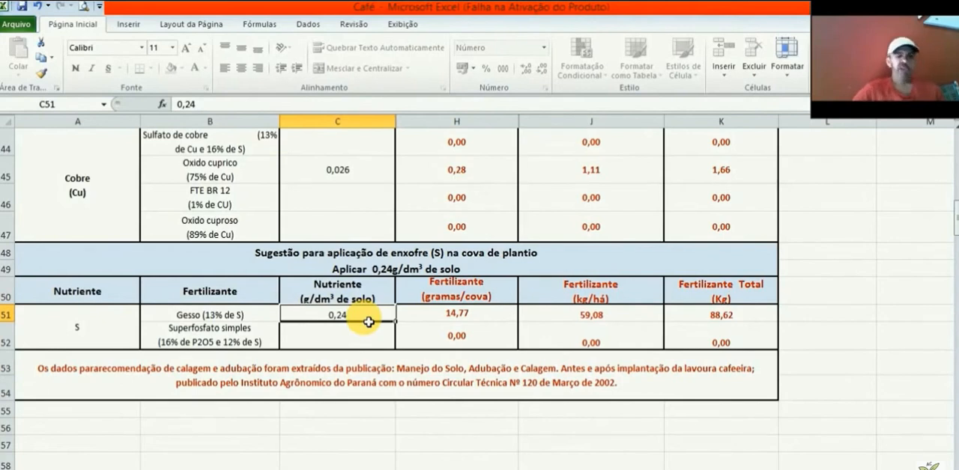
click(369, 349)
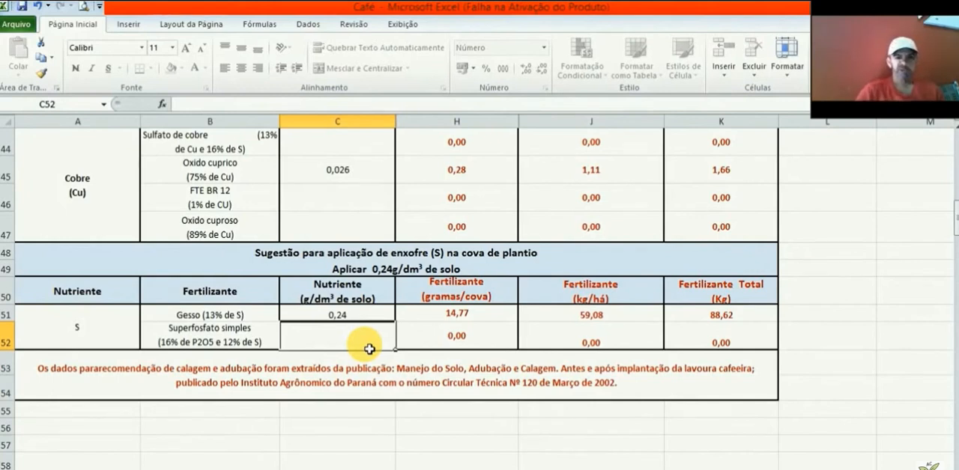
click(379, 315)
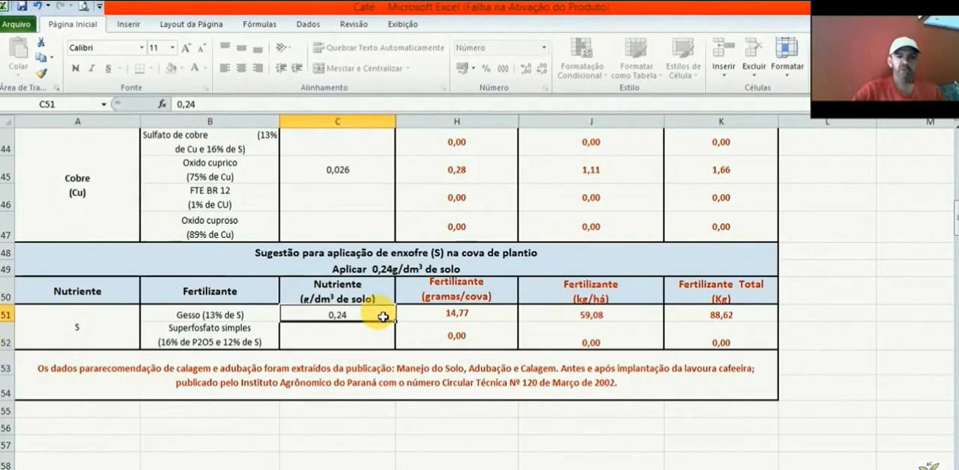
click(420, 269)
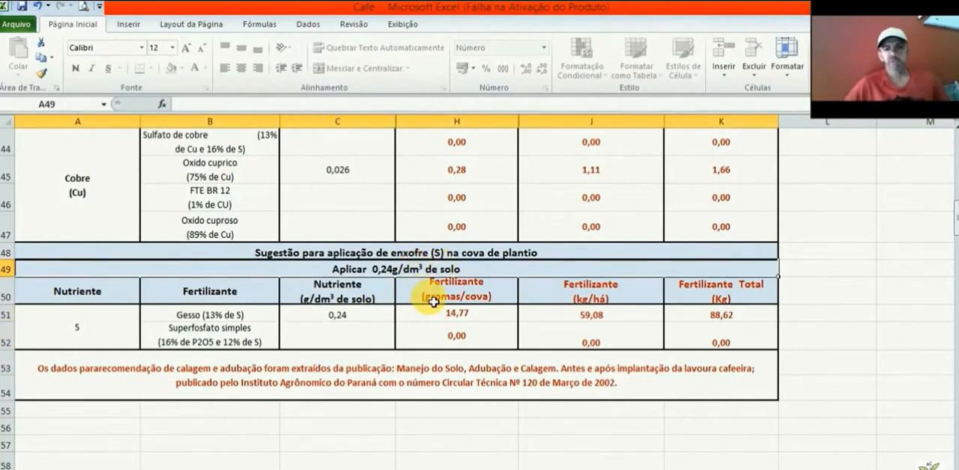
Step: Check the sulfur supplied by Superfosfato simples in the phosphorus section and its g/dm³ equivalence in O20
key(Up)
key(Up)
key(Up)
key(Up)
key(Up)
key(Up)
key(Up)
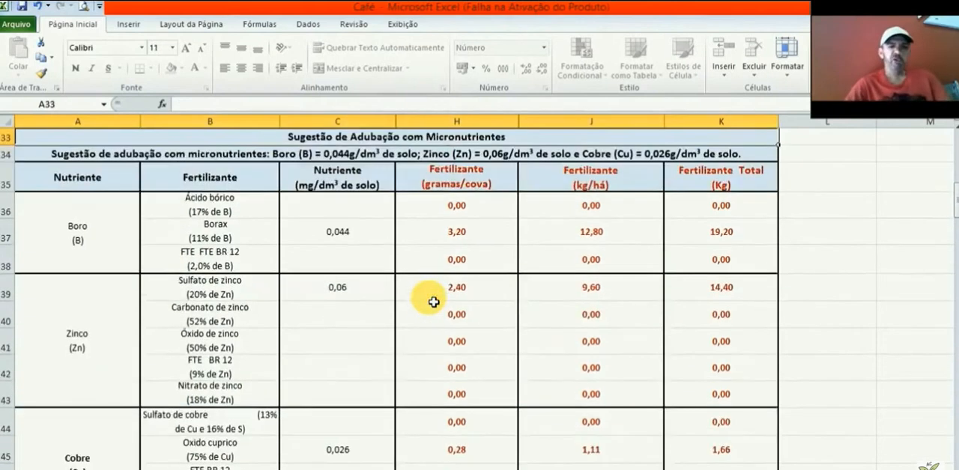
key(Up)
key(Up)
key(Up)
key(Up)
key(Up)
key(Up)
key(Up)
key(Up)
key(Up)
key(Up)
key(Up)
key(Up)
key(Up)
key(Up)
key(Up)
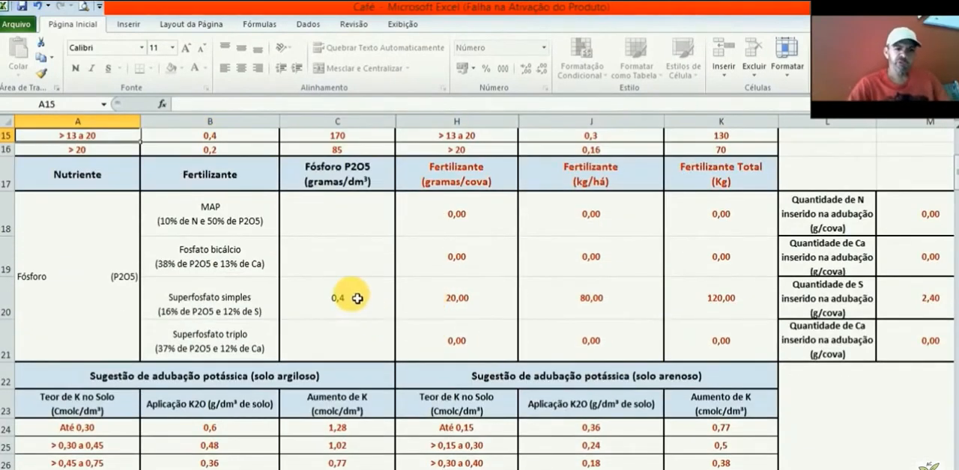
click(834, 297)
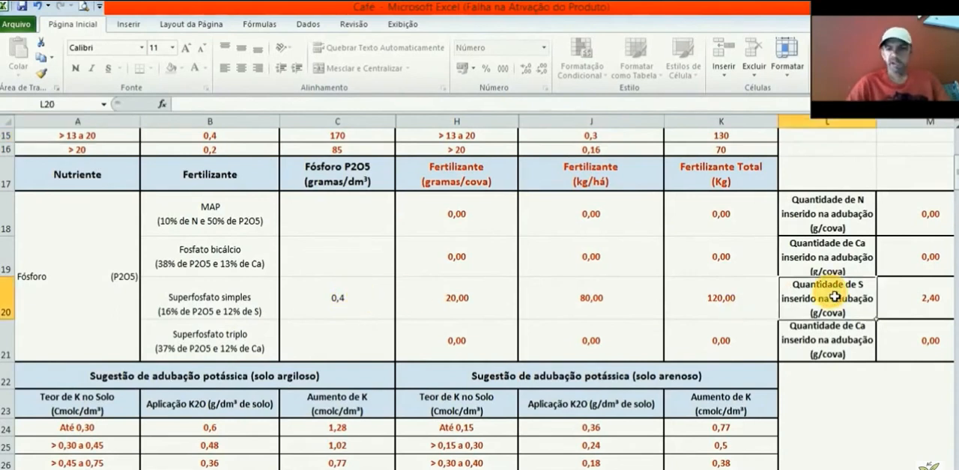
key(Right)
key(Right)
key(Right)
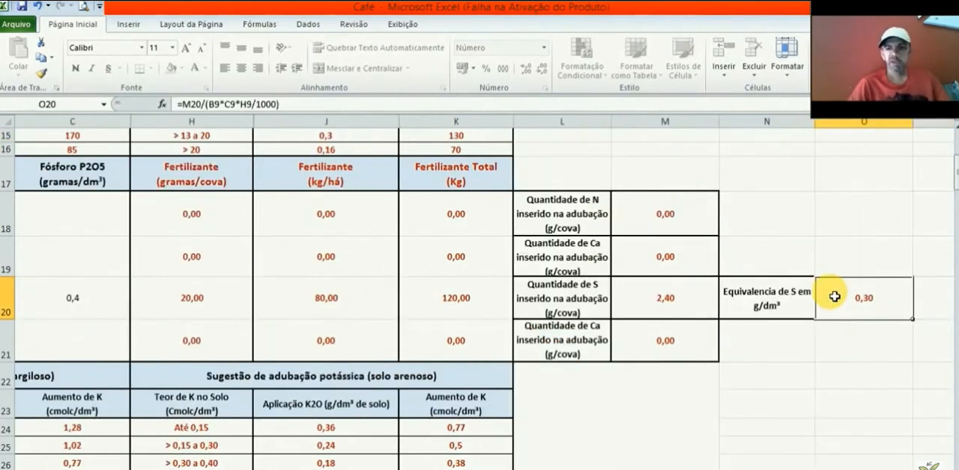
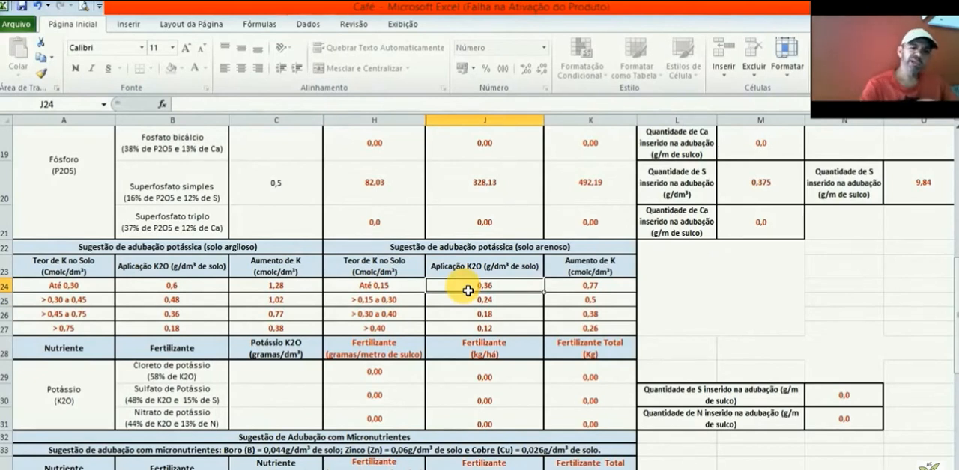
Step: Enter 0,36 as the K2O dose for Cloreto de potássio in C29 and check its per-metre, per-hectare and total amounts
click(294, 378)
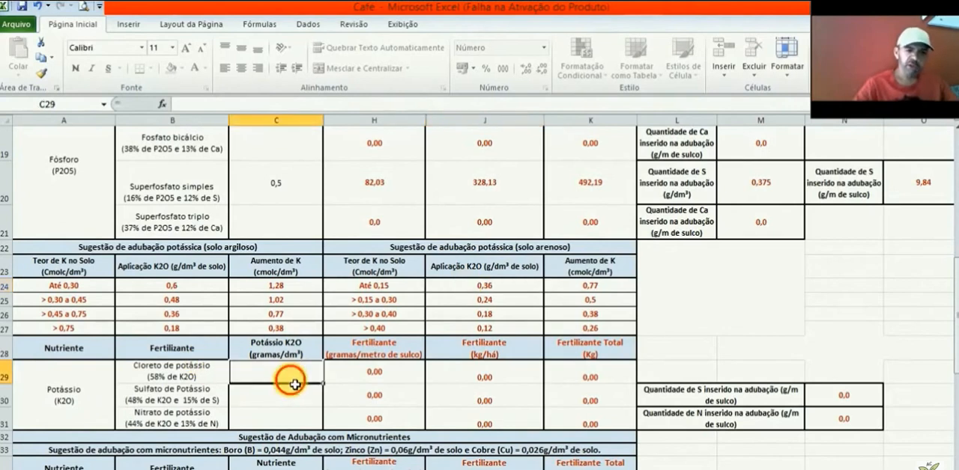
text(0,)
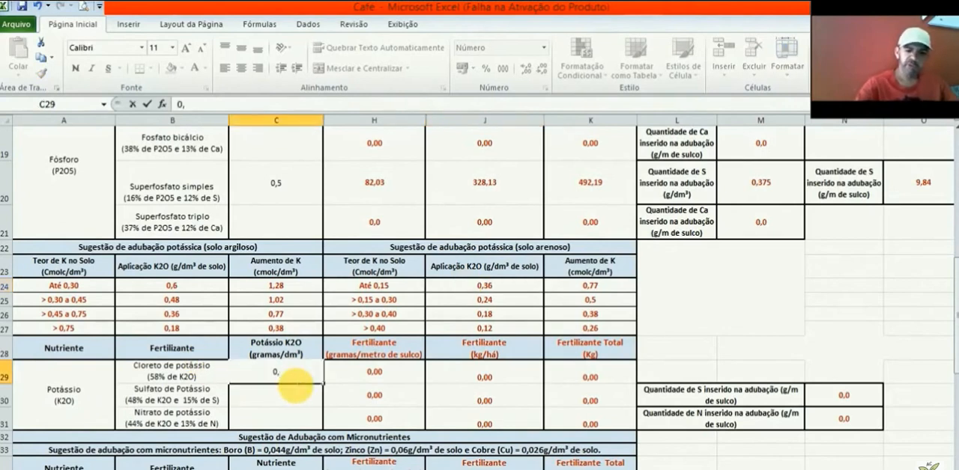
text(36)
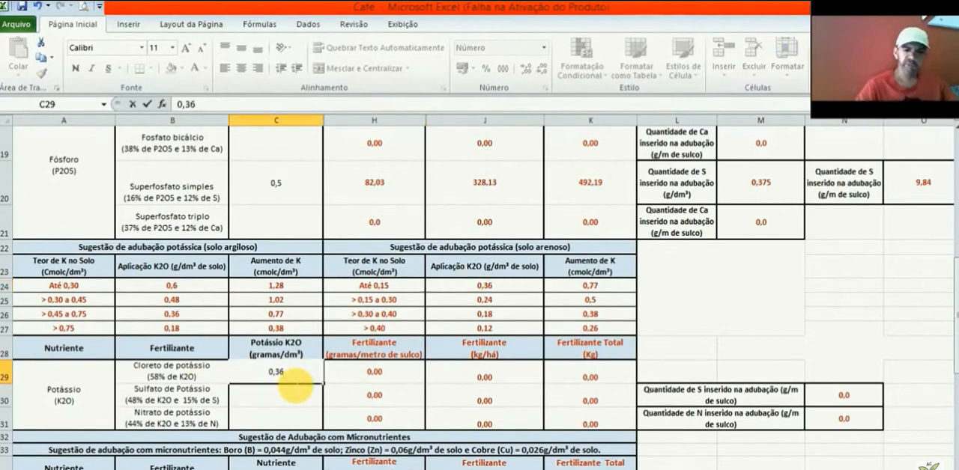
click(412, 381)
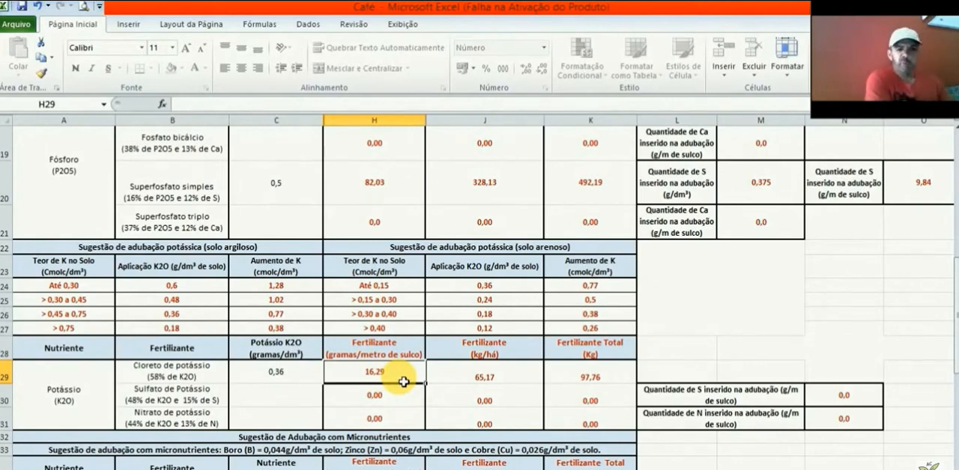
key(Right)
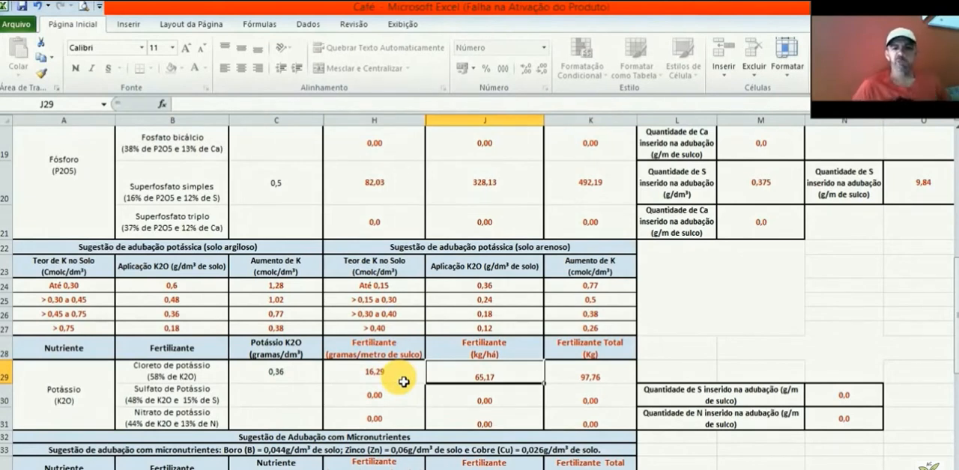
key(Right)
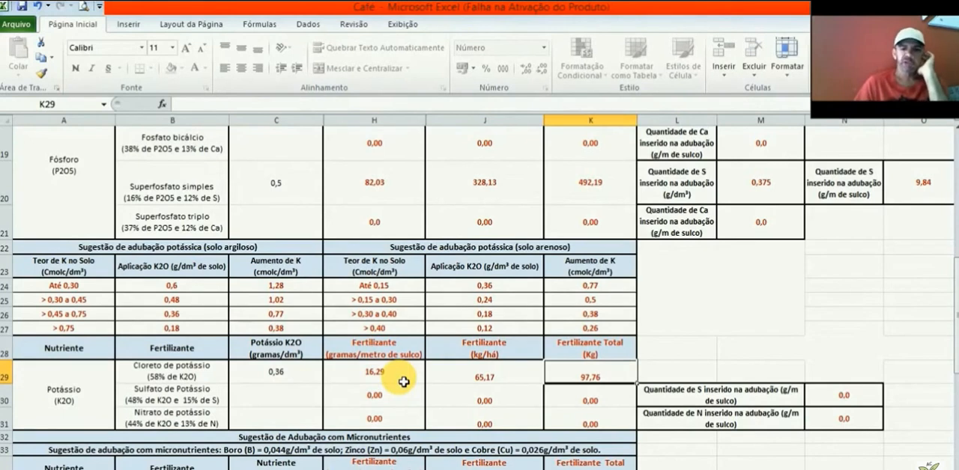
Step: Enter 0,044 as the boron nutrient dose for Borax in C35 and check its per-metre, per-hectare and total amounts
key(Down)
key(Down)
key(Down)
key(Down)
key(Down)
key(Down)
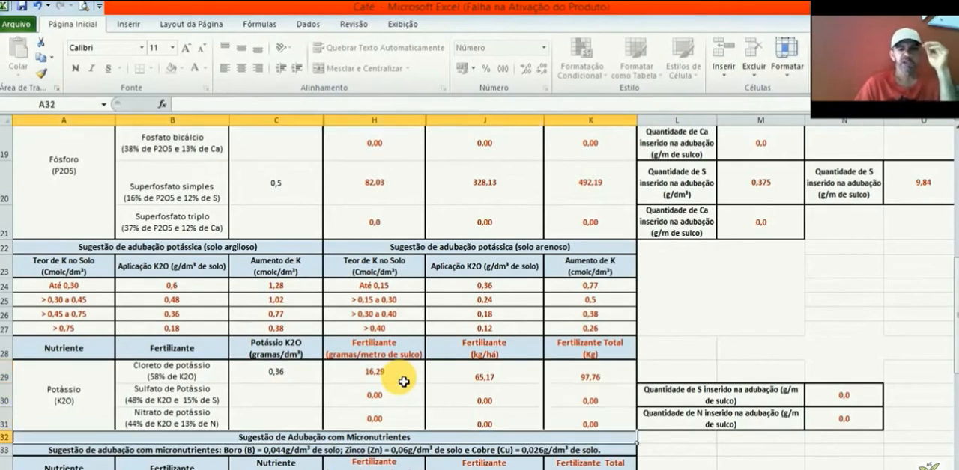
key(Down)
key(Down)
key(Down)
key(Down)
key(Down)
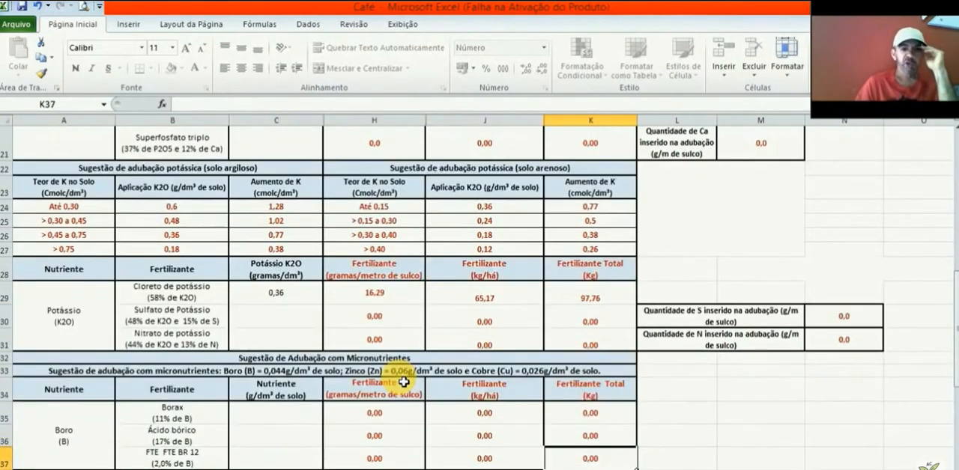
key(Down)
key(Down)
key(Down)
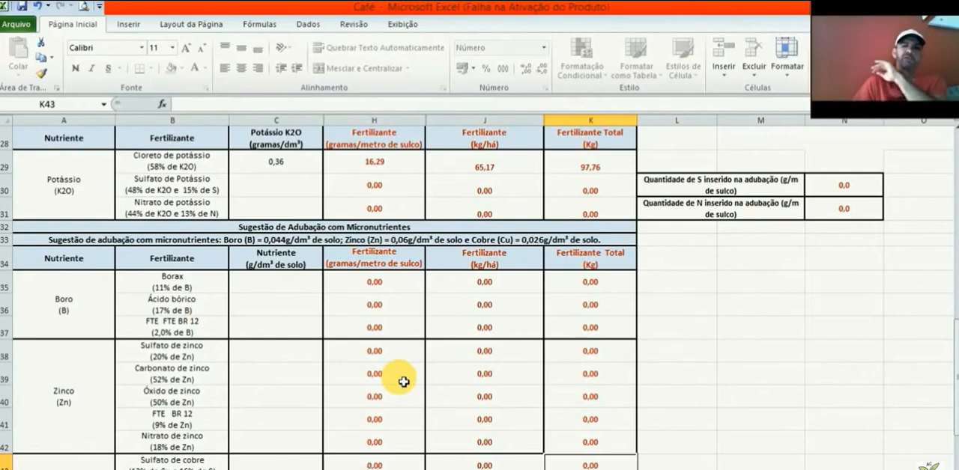
click(278, 333)
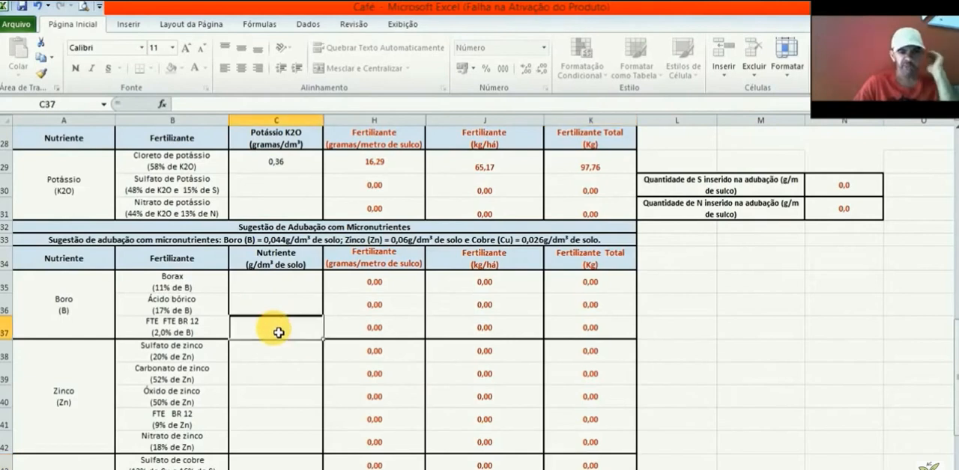
click(284, 293)
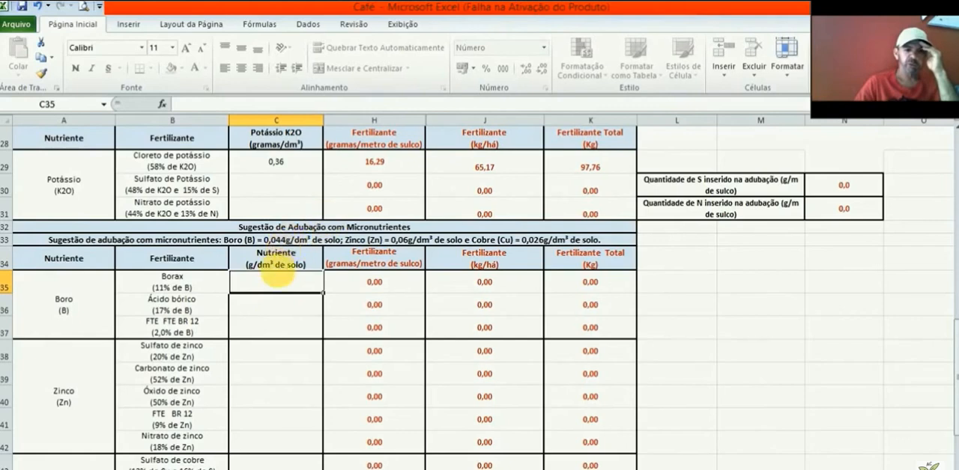
text(0,0)
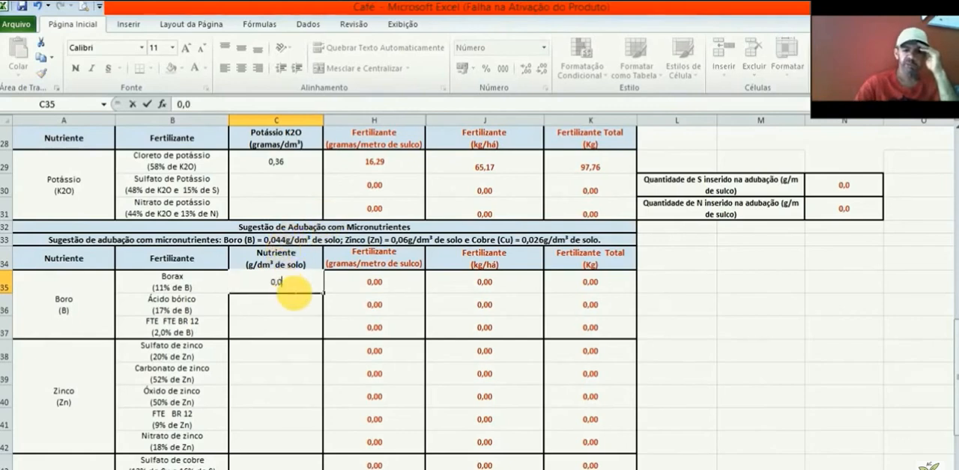
text(44)
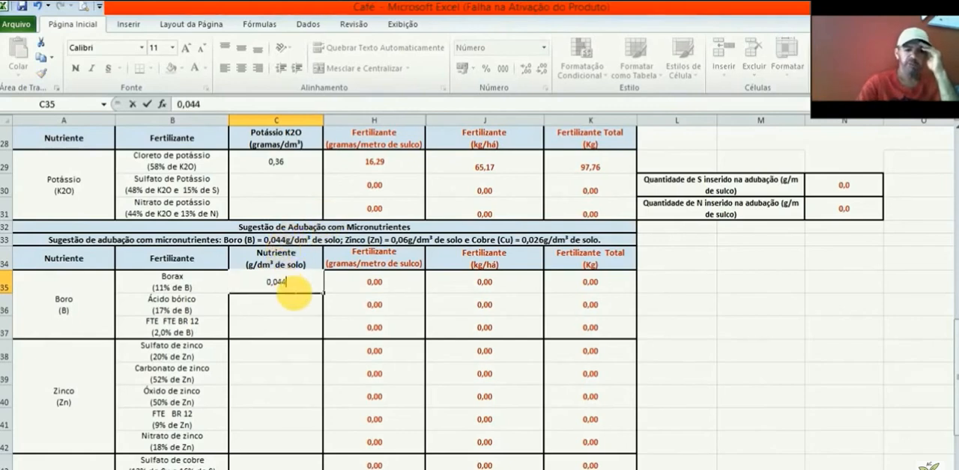
click(403, 289)
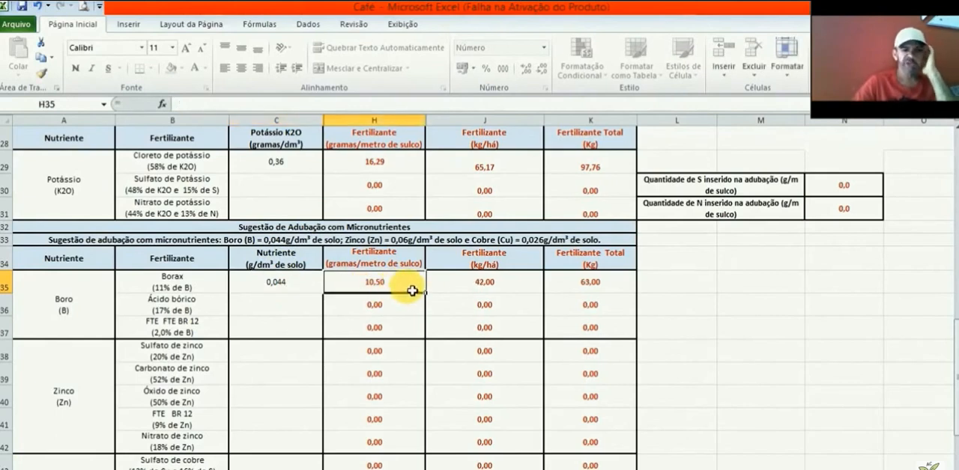
click(500, 291)
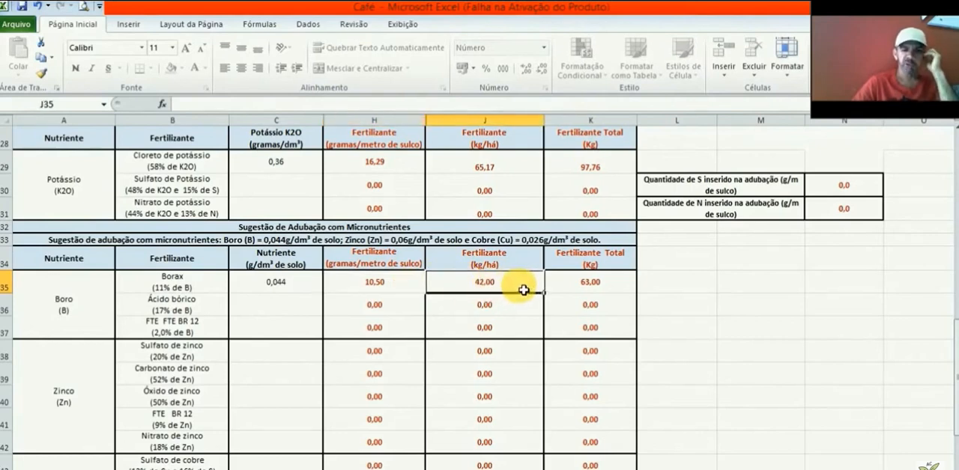
click(626, 287)
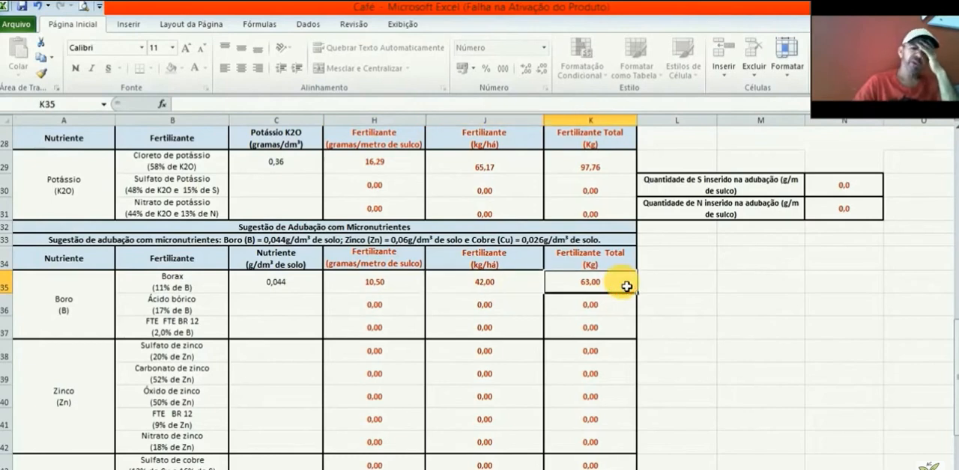
Step: Enter 0,06 as the zinc nutrient dose for Sulfato de zinco in C38 and check its per-metre, per-hectare and total amounts
click(273, 357)
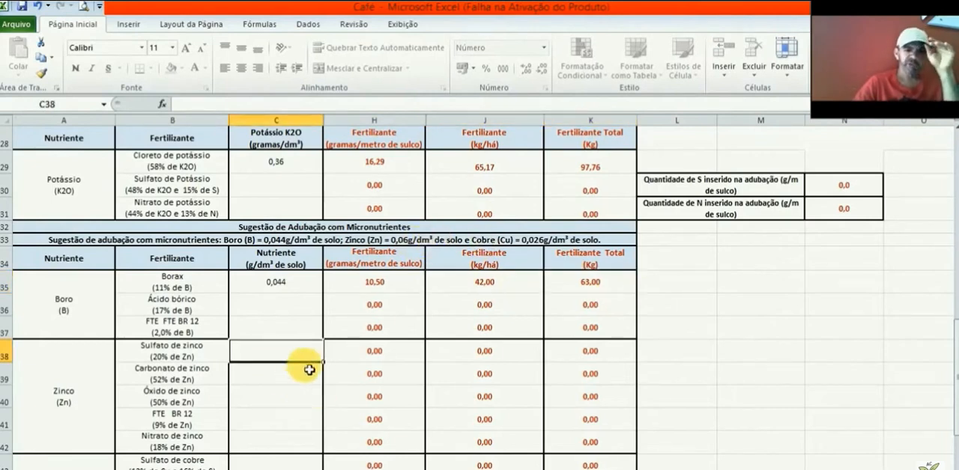
text(0,06)
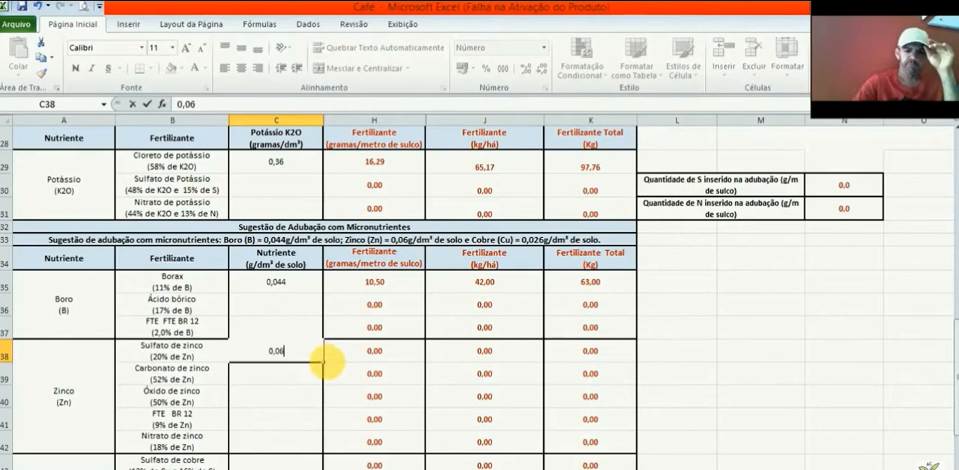
click(397, 353)
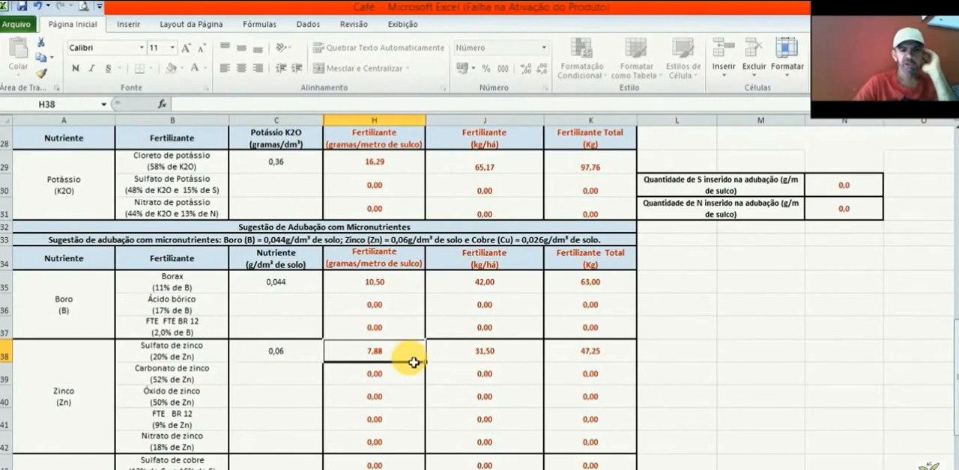
click(533, 358)
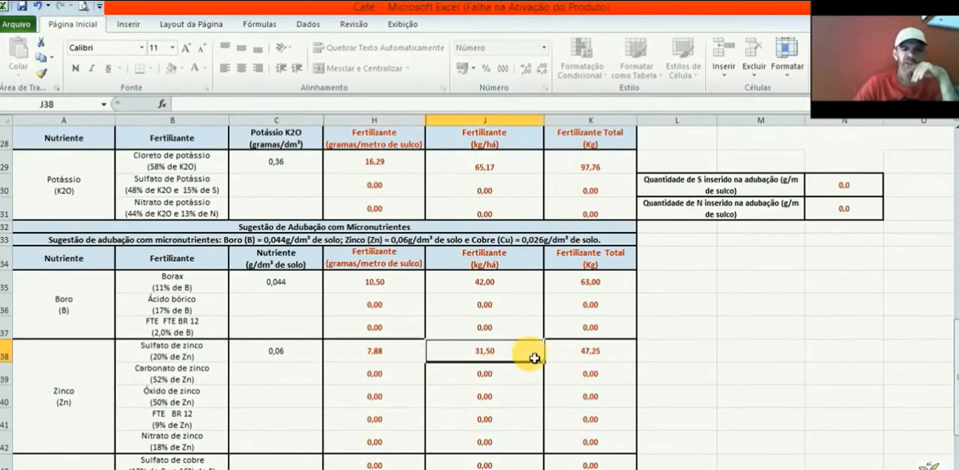
click(614, 353)
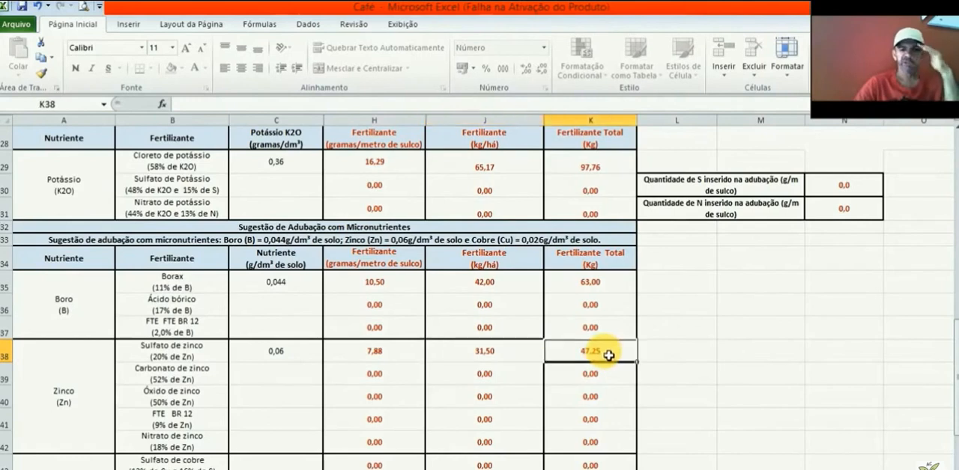
Step: Enter 0,026 as the copper nutrient dose for Oxido cuproso in C45 and check its per-metre, per-hectare and total amounts
click(270, 364)
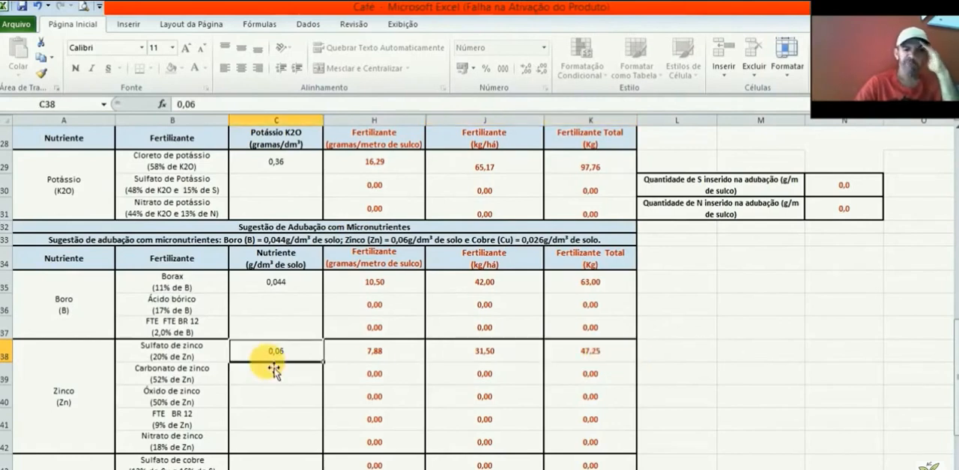
key(Down)
key(Down)
key(Down)
key(Down)
key(Down)
key(Down)
key(Down)
key(Down)
key(Down)
key(Down)
key(Up)
key(Up)
key(Up)
key(Up)
key(Up)
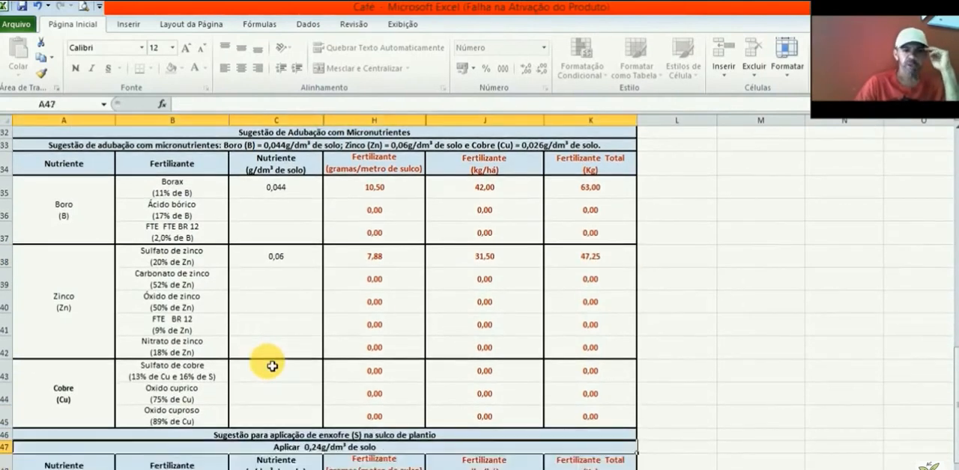
key(Down)
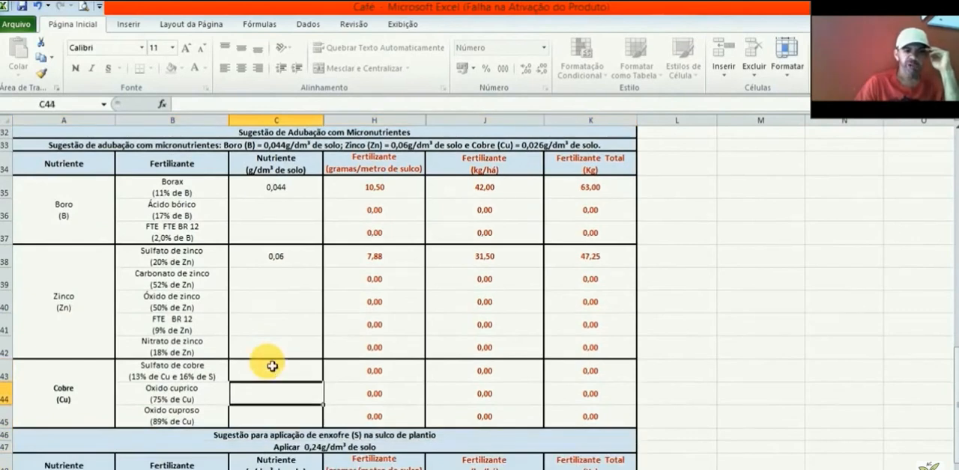
key(Down)
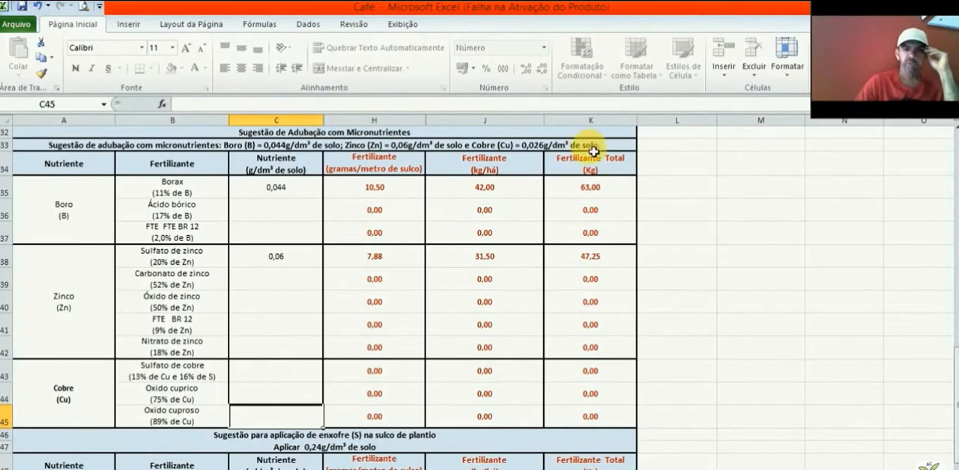
click(289, 424)
text(0,0)
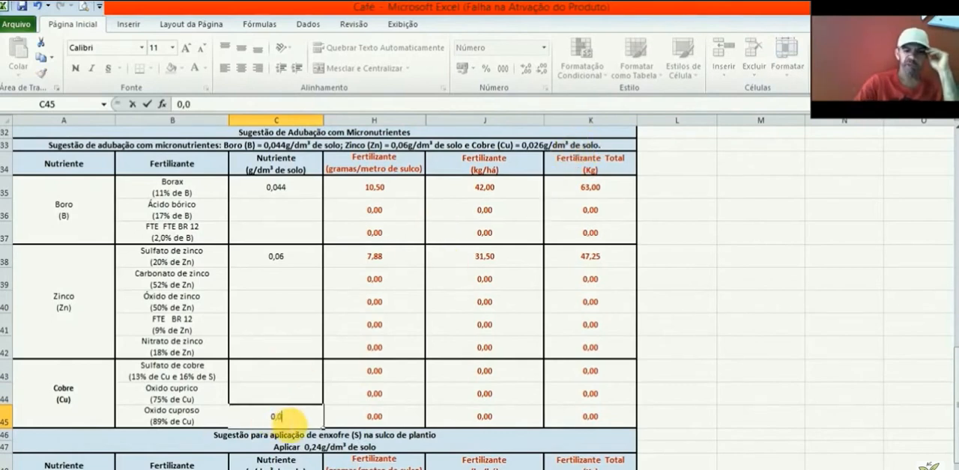
text(26)
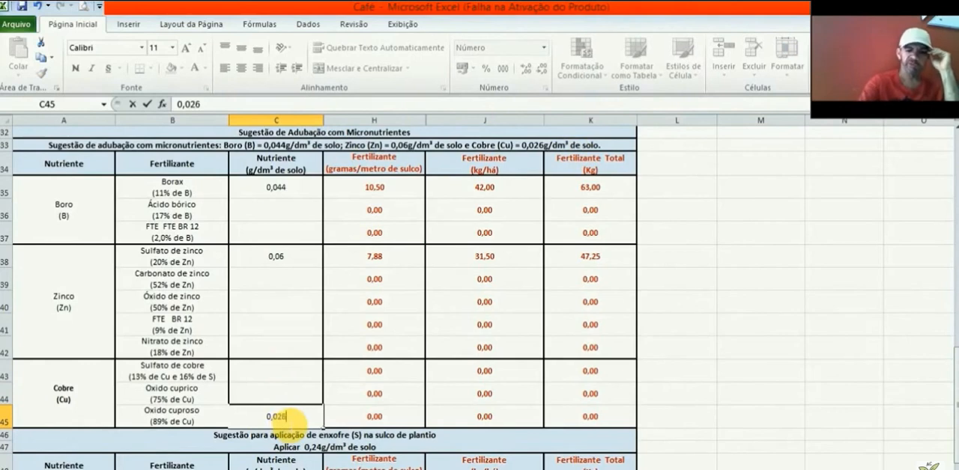
click(390, 421)
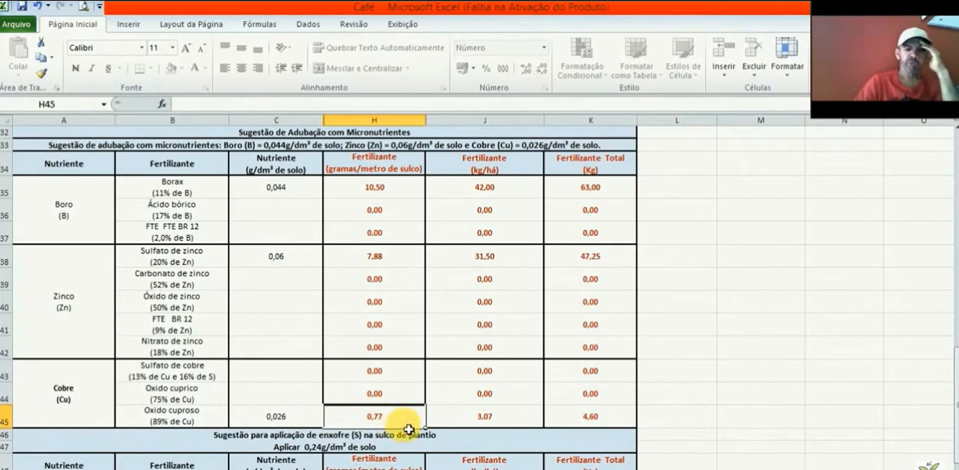
click(465, 429)
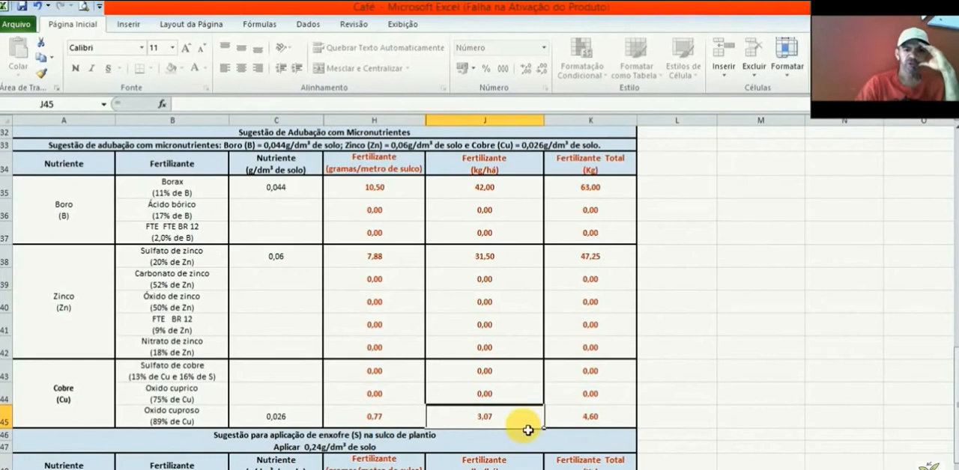
click(595, 420)
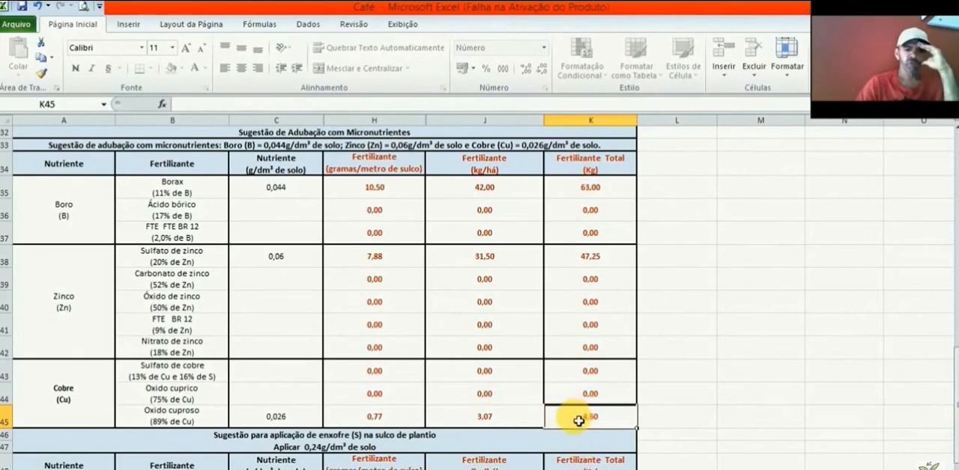
click(519, 427)
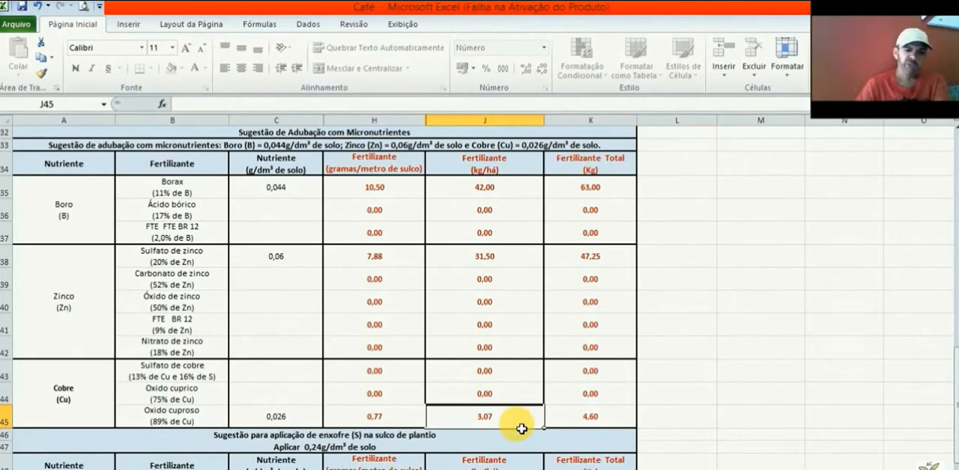
Step: Review the suggested sulfur dose for the planting furrow in row 47 and the sulfur fertilizer table below it
key(Down)
key(Down)
key(Down)
key(Down)
key(Down)
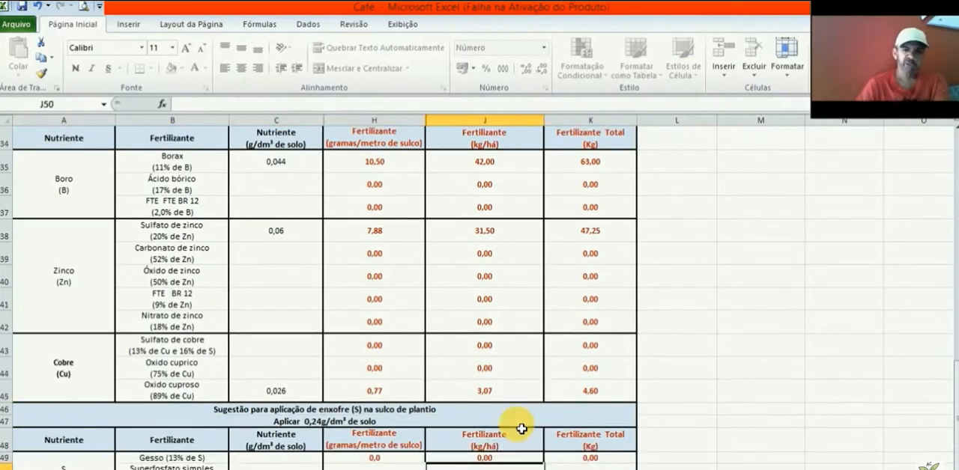
key(Down)
key(Down)
key(Up)
key(Up)
key(Up)
key(Up)
key(Up)
key(Up)
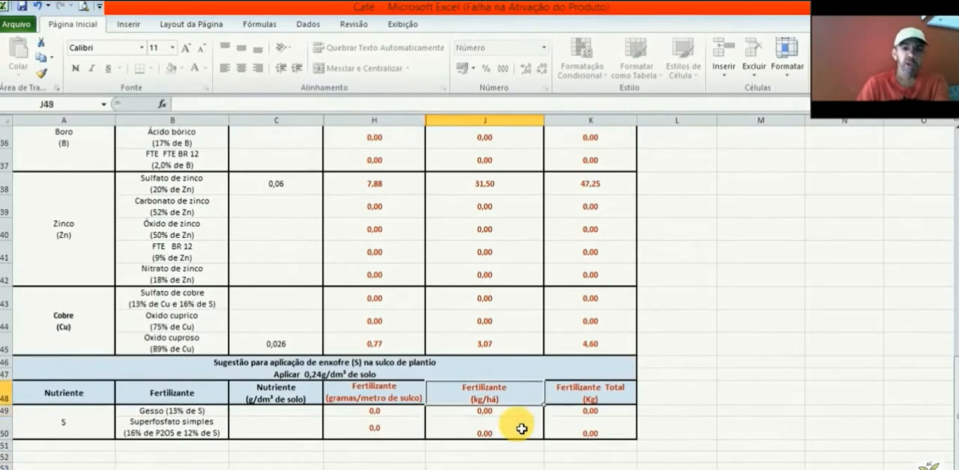
click(336, 379)
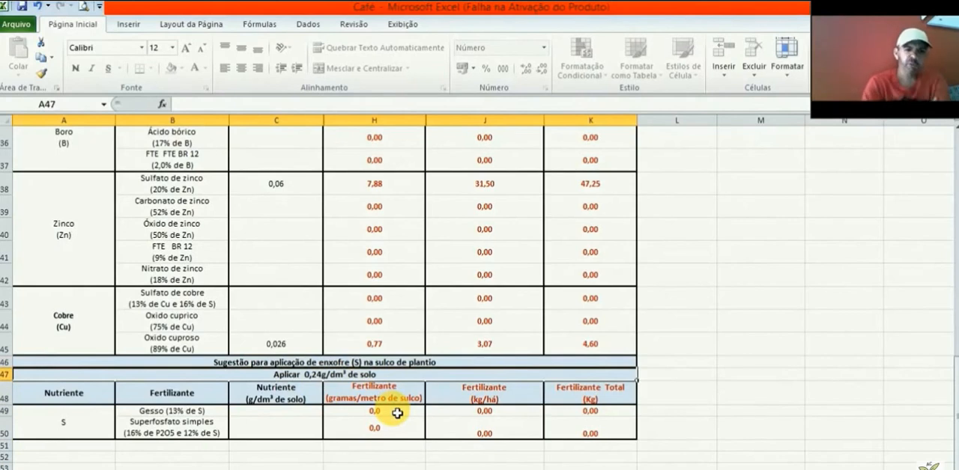
Step: Check the sulfur already supplied by the Superfosfato simples dose in M20 of the phosphorus table
key(Up)
key(Up)
key(Up)
key(Up)
key(Up)
key(Up)
key(Up)
key(Up)
key(Up)
key(Up)
key(Up)
key(Up)
key(Up)
key(Up)
key(Up)
key(Up)
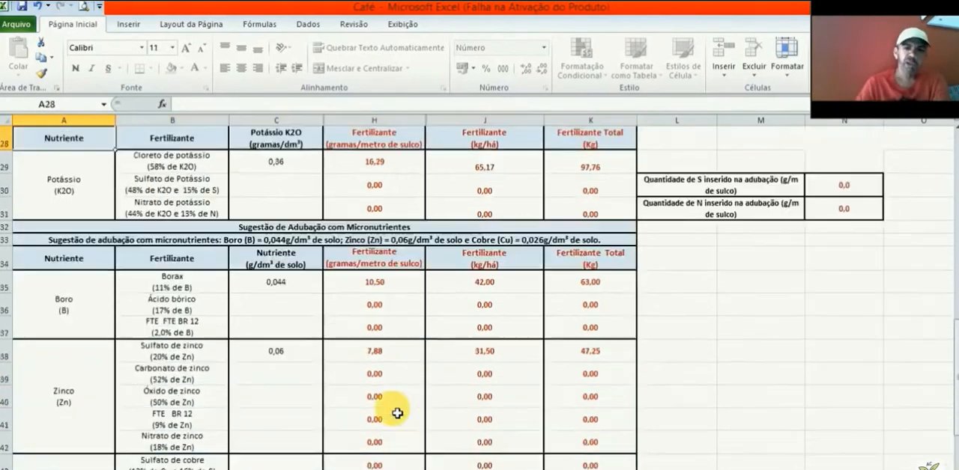
key(Up)
key(Up)
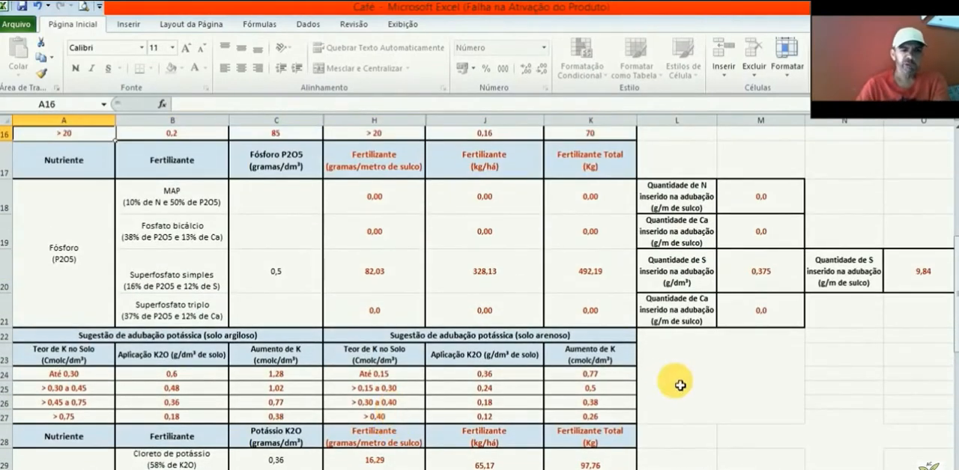
click(763, 278)
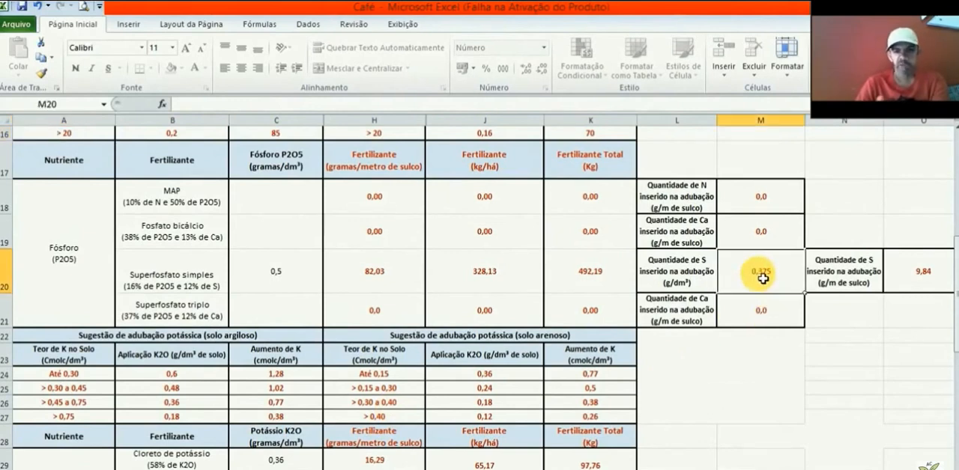
click(678, 275)
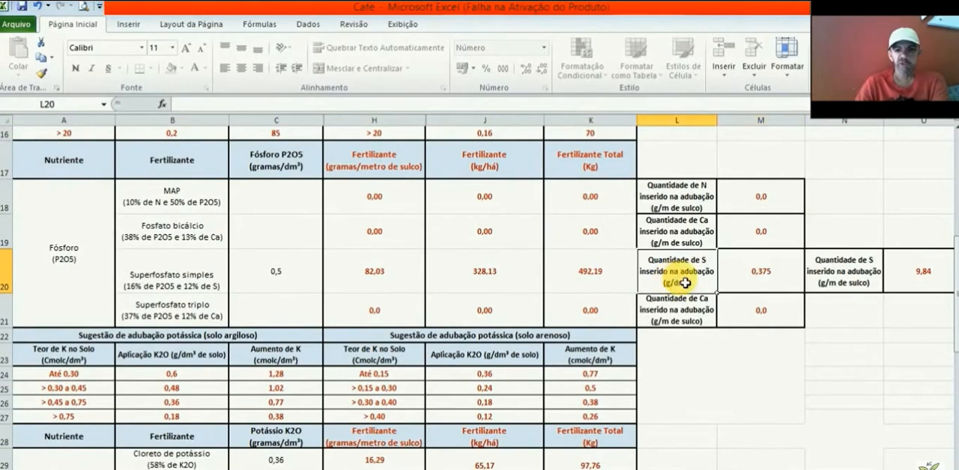
click(781, 286)
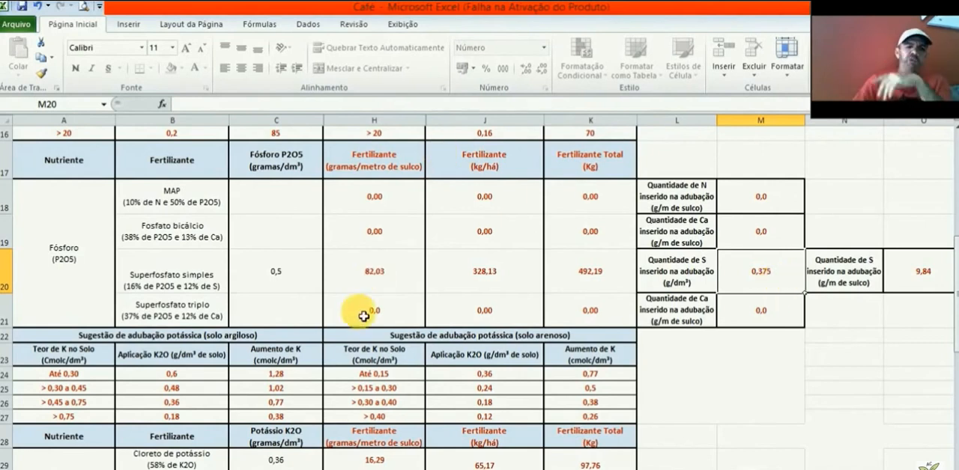
click(276, 283)
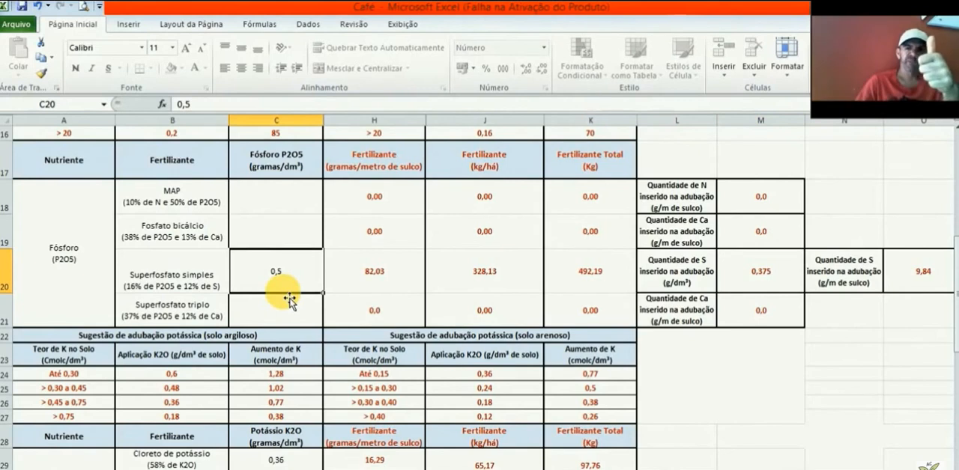
click(456, 306)
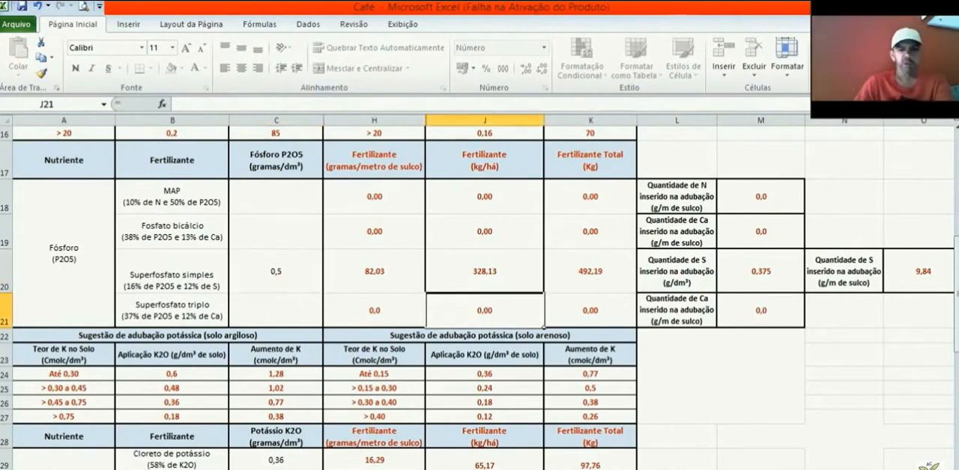
Step: On the Adubação de Formação 1º e 2º Ano sheet, enter 2,5 between rows, 1 between plants and 1,5 ha as the area
click(196, 468)
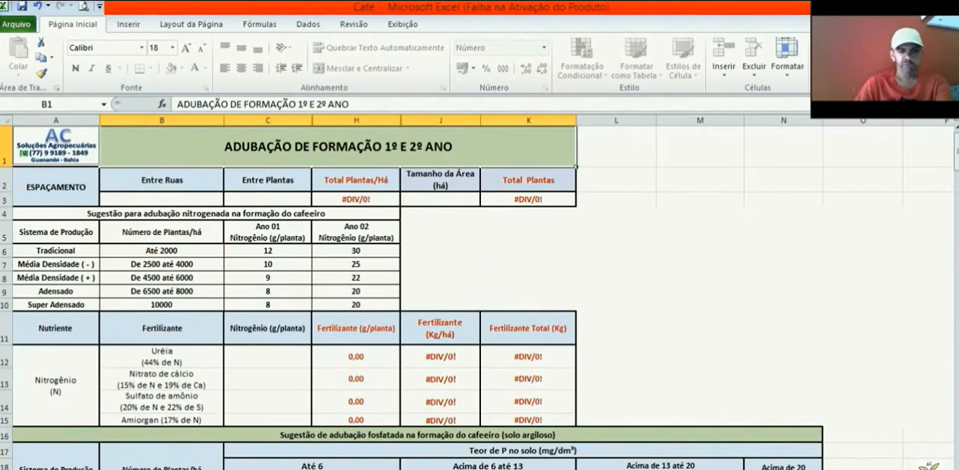
click(406, 468)
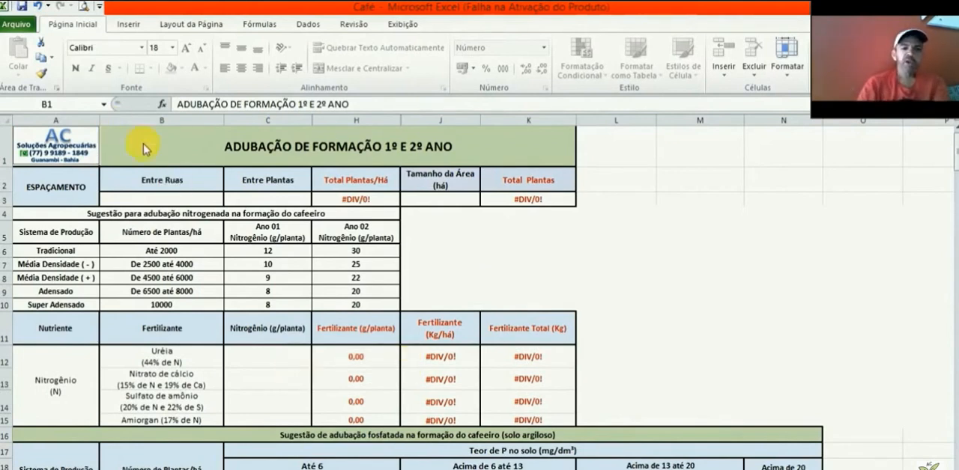
click(199, 203)
click(199, 203)
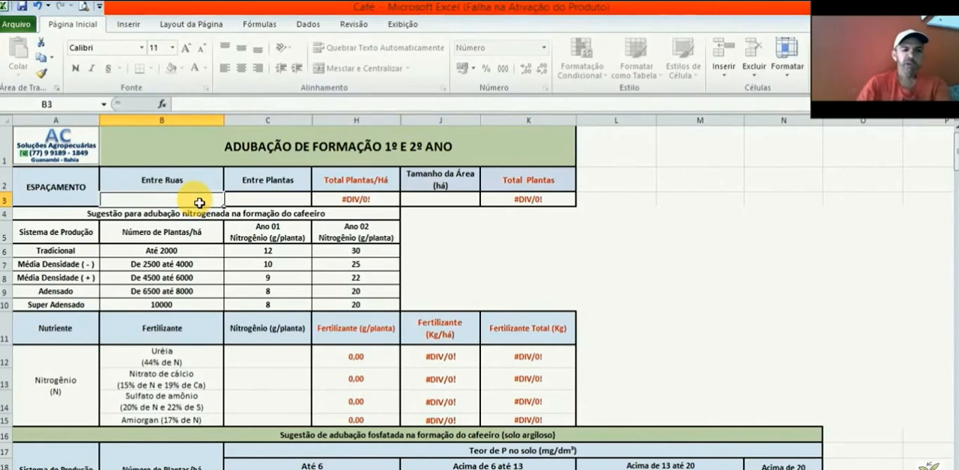
text(2,5)
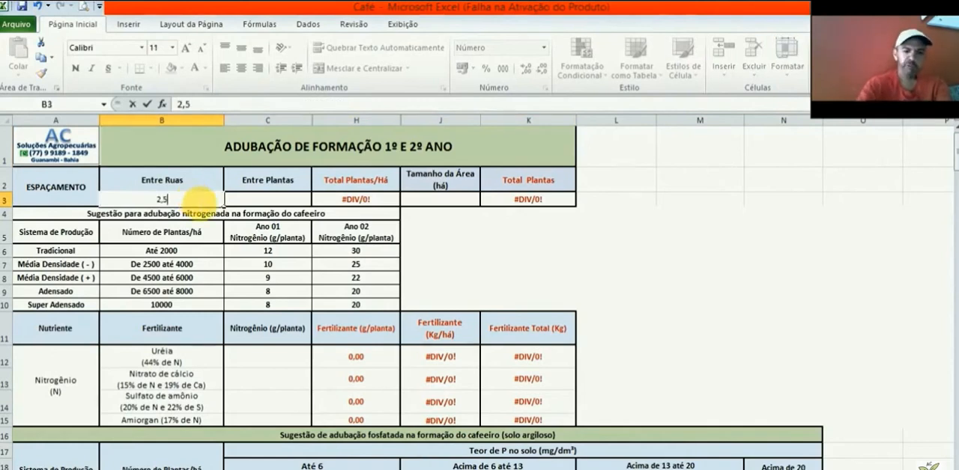
click(267, 203)
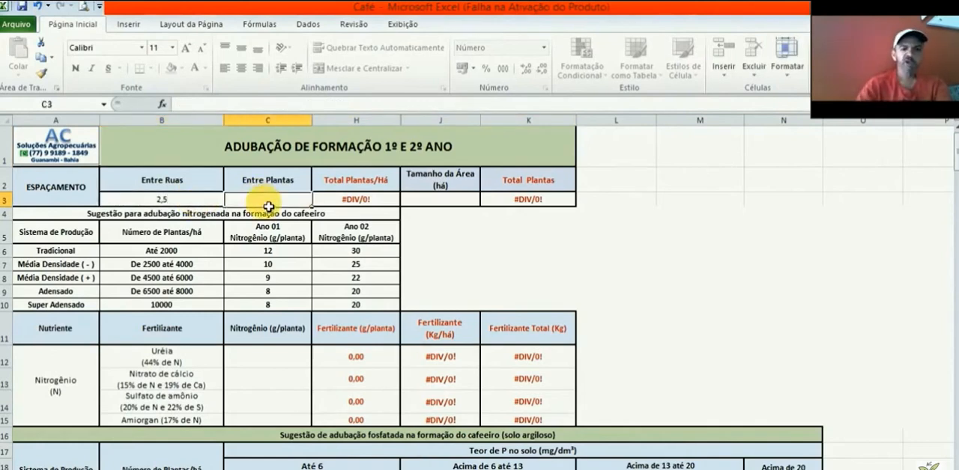
text(1)
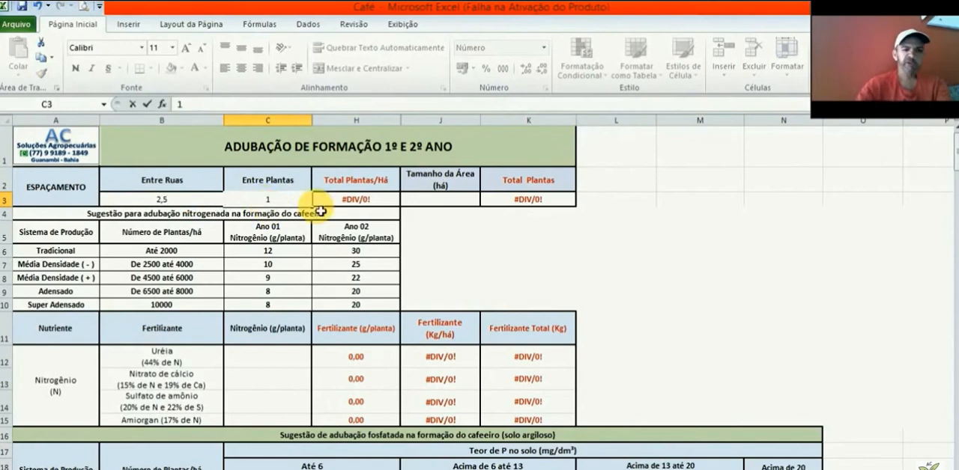
click(385, 204)
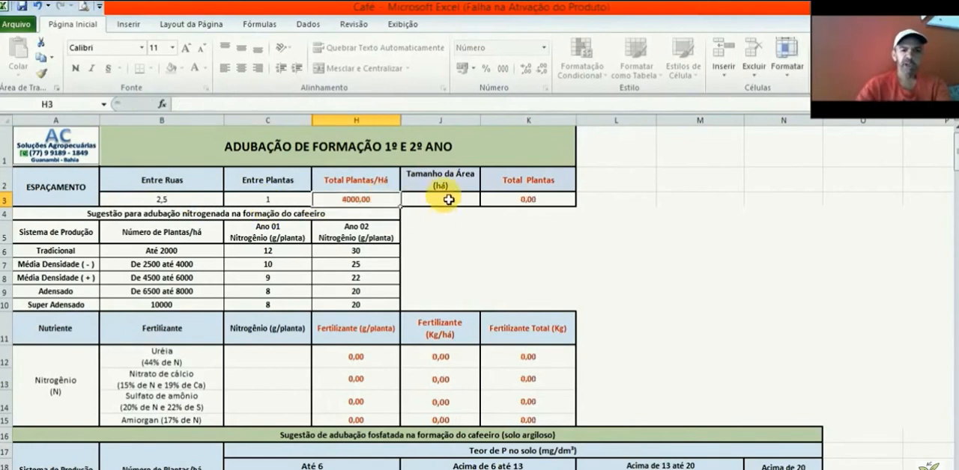
click(448, 199)
text(1,5)
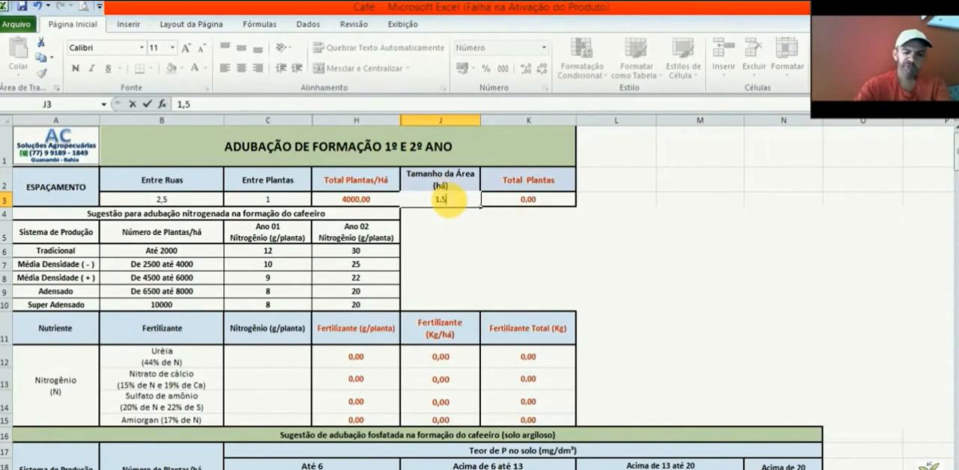
click(530, 205)
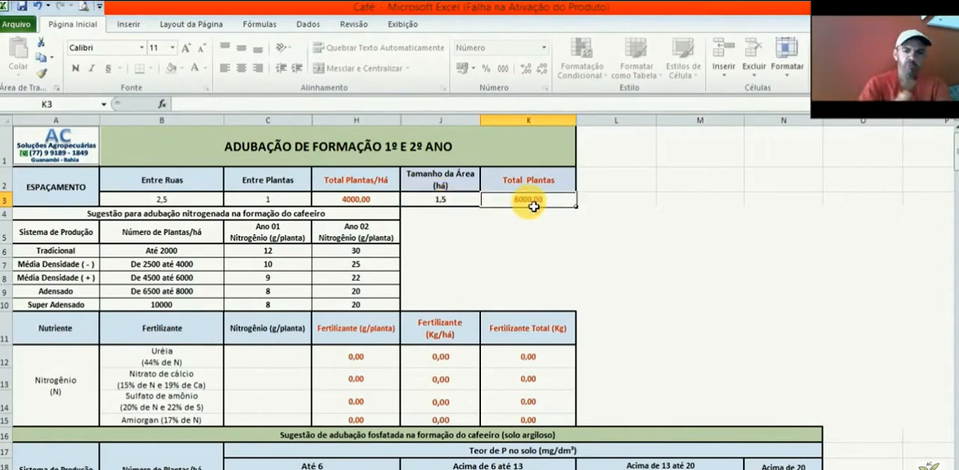
Step: Match the plants per hectare to the production system table and look up the Ano 02 nitrogen dose for Média Densidade (-)
click(171, 267)
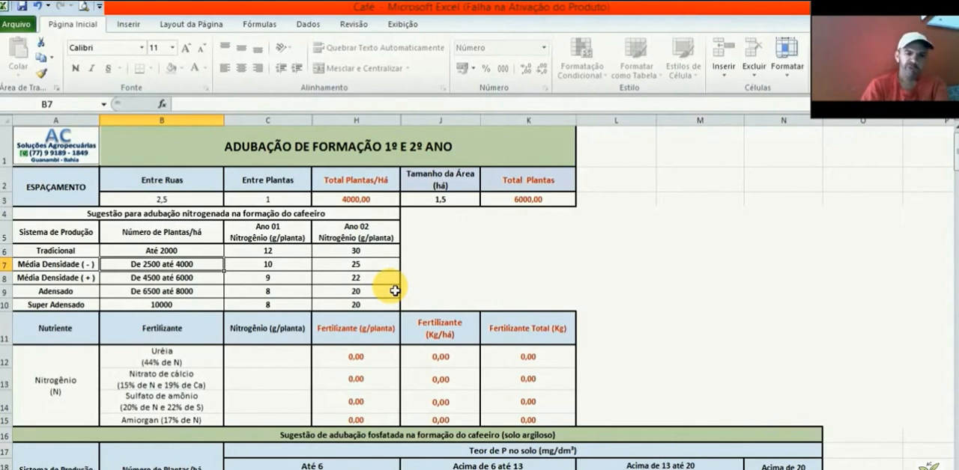
click(91, 257)
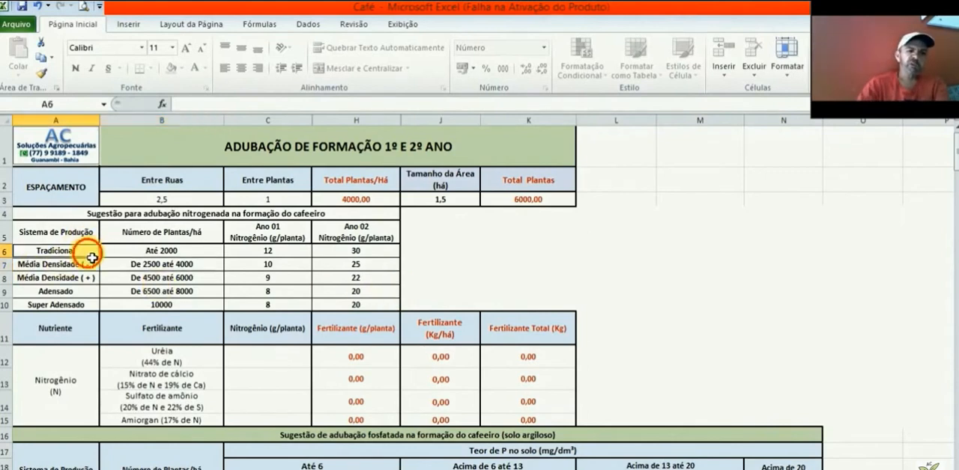
key(Down)
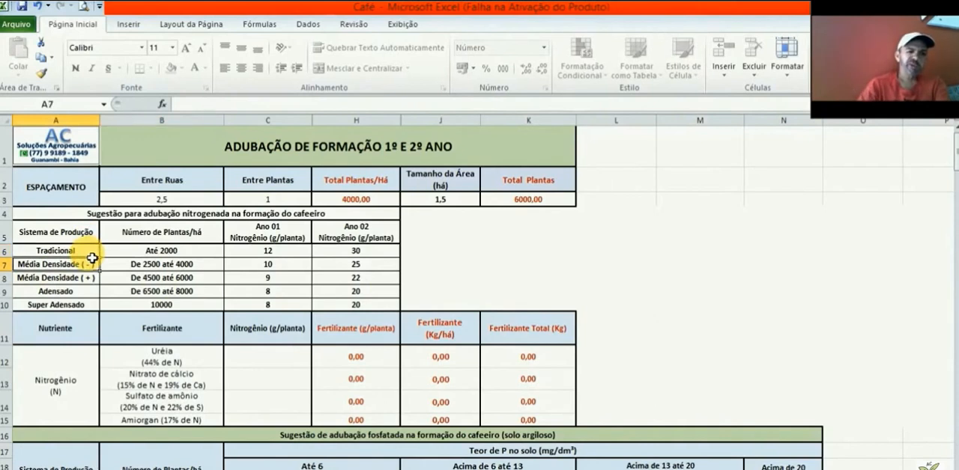
key(Down)
key(Down)
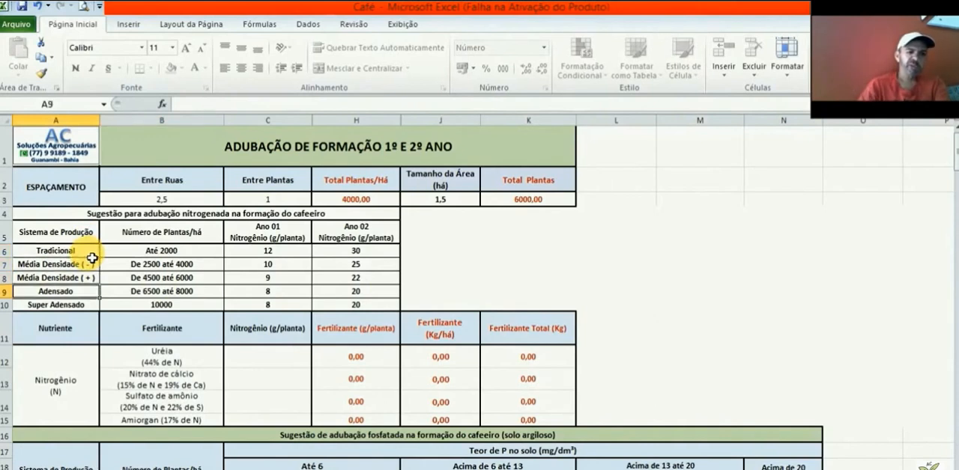
key(Down)
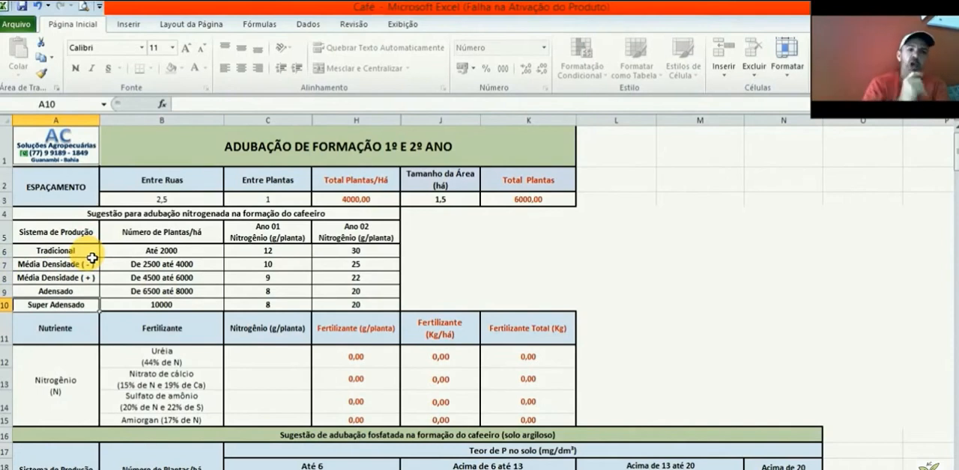
click(397, 201)
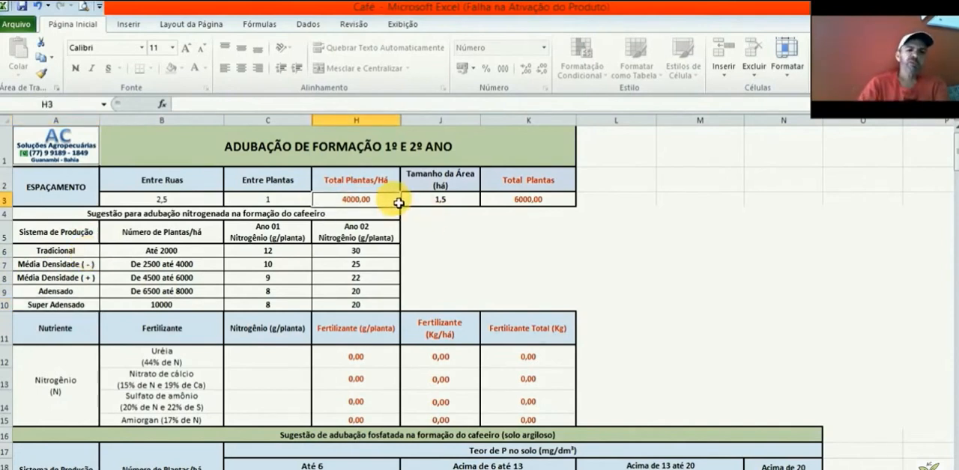
click(211, 269)
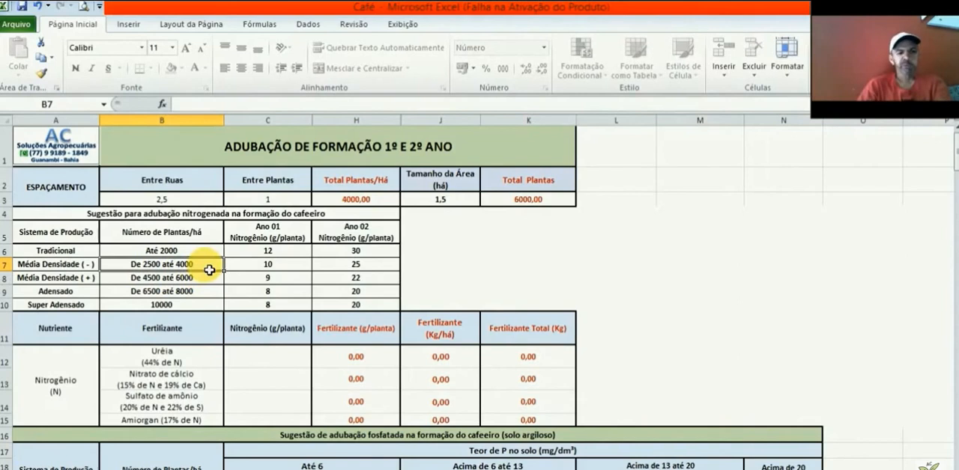
click(389, 273)
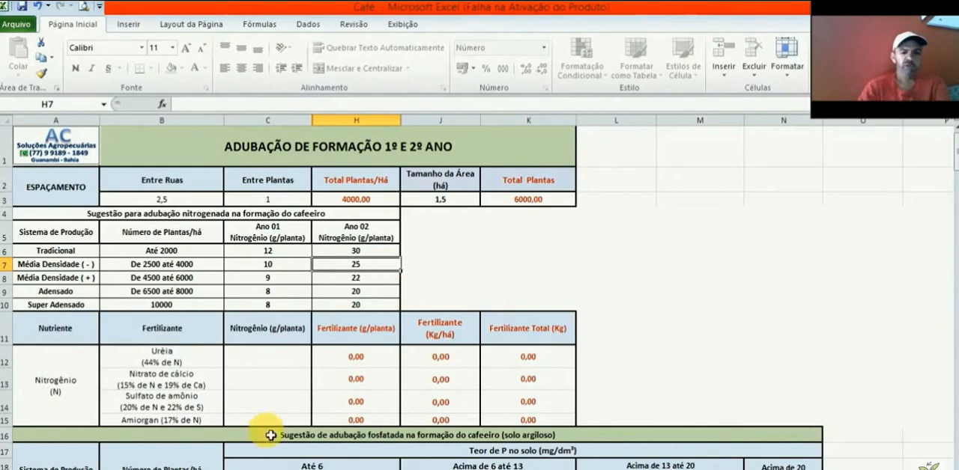
Step: Enter 25 as the nitrogen dose per plant for Uréia in C12 and check its fertilizer amount per plant
click(249, 363)
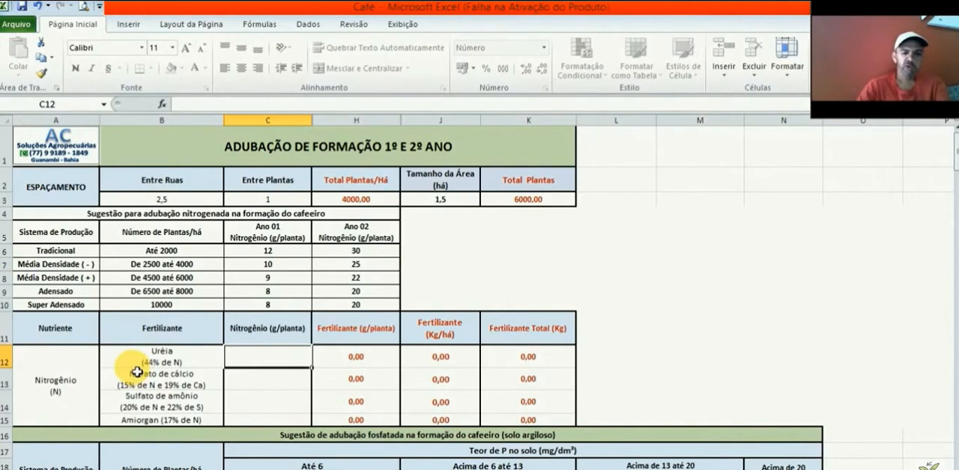
text(25)
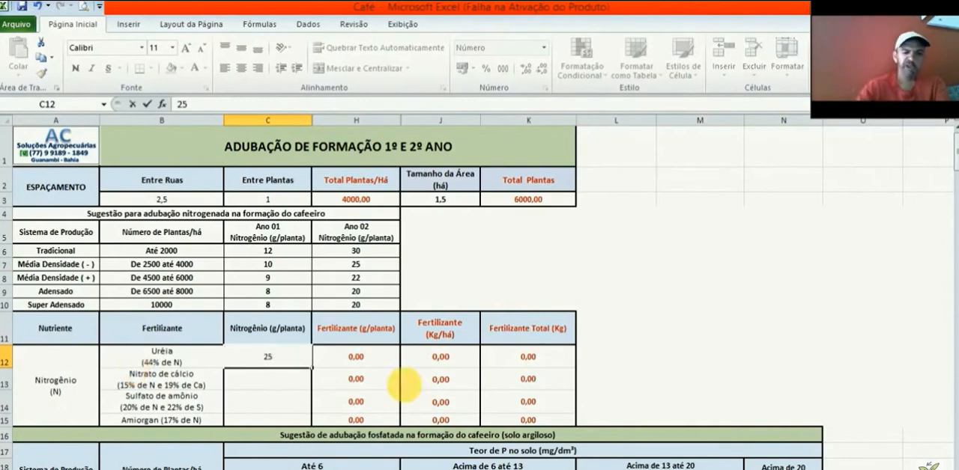
click(388, 365)
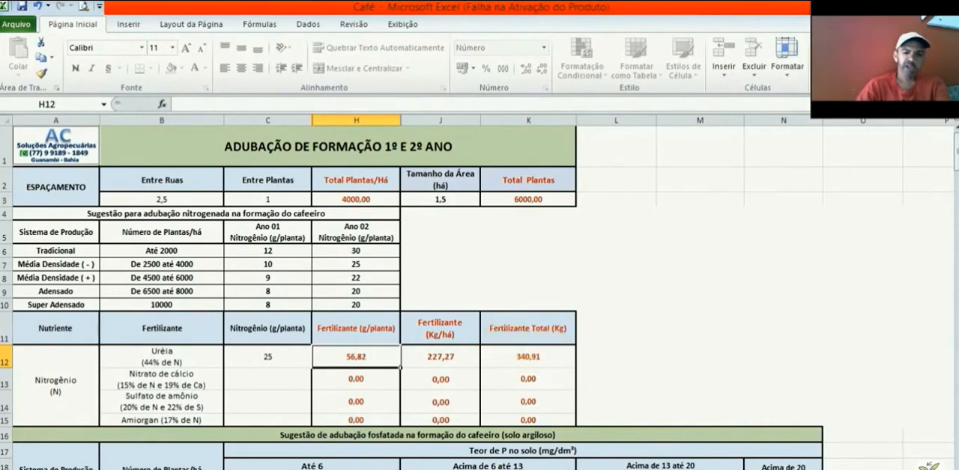
Step: Look up the sandy-soil P2O5 dose for Média Densidade (-) with soil P above 6 to 13, highlighting row 30
scroll(479, 292, down, 5)
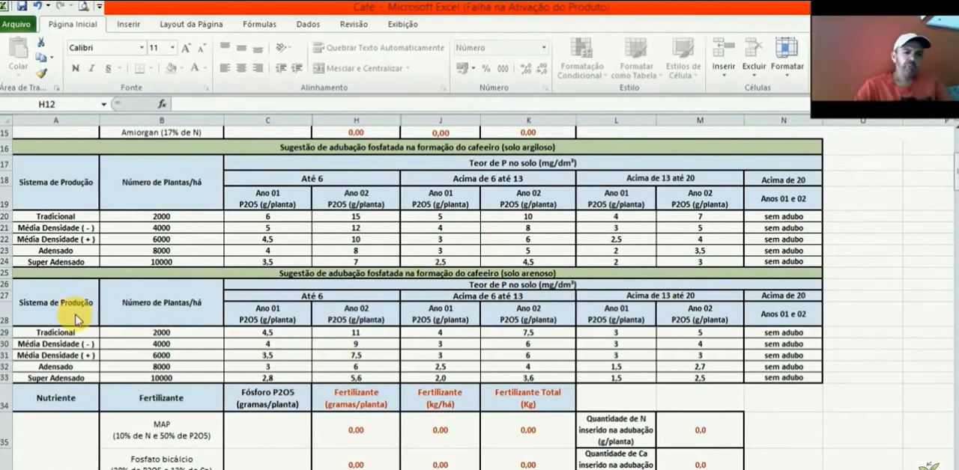
click(203, 344)
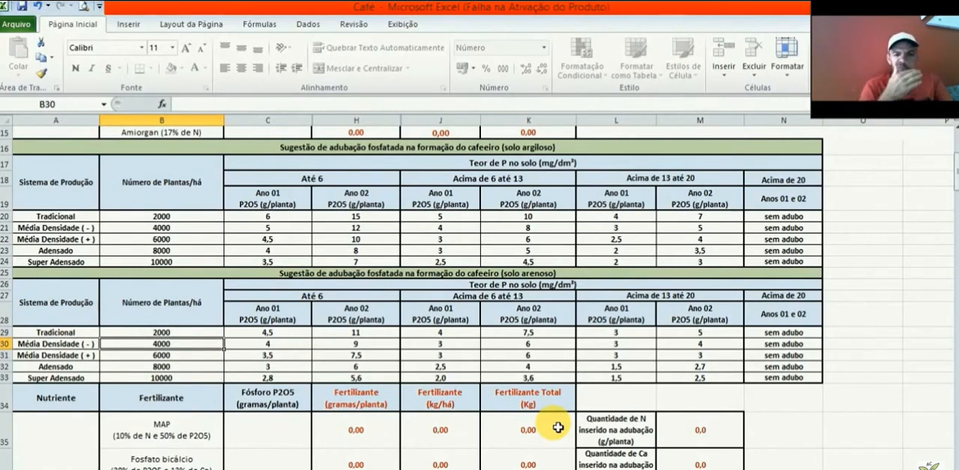
click(475, 298)
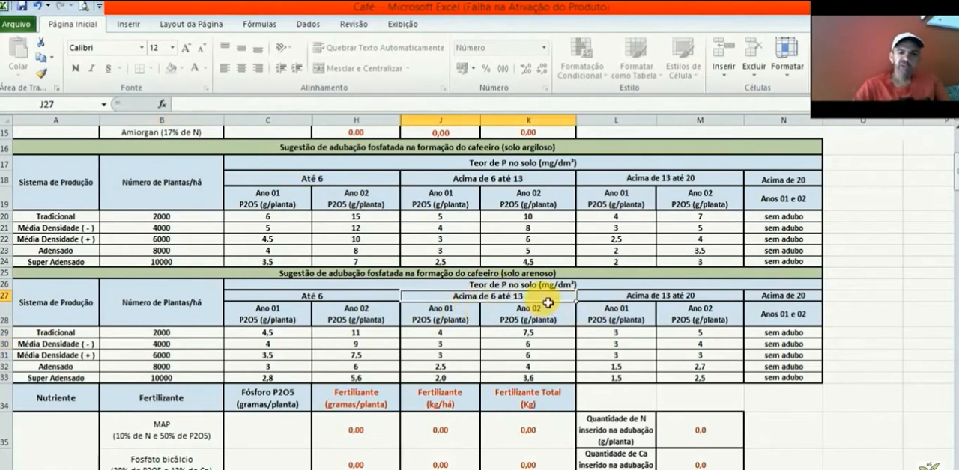
click(40, 345)
click(6, 344)
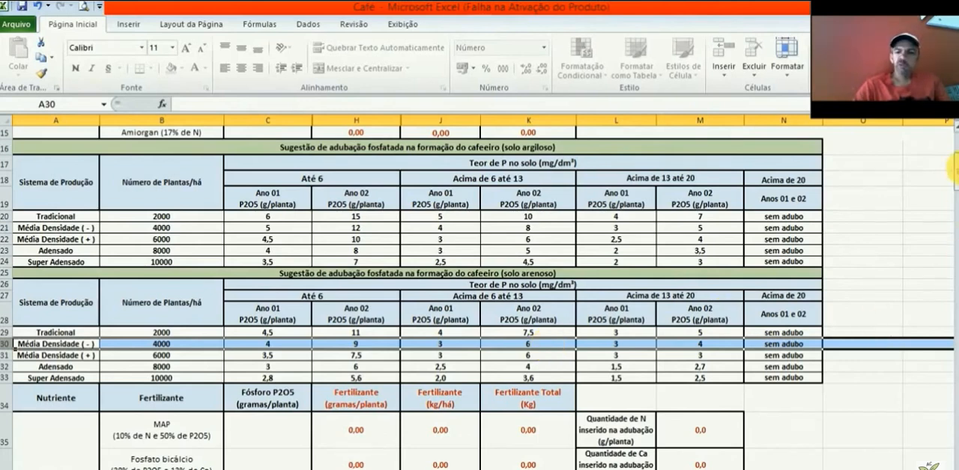
drag(951, 171, 951, 185)
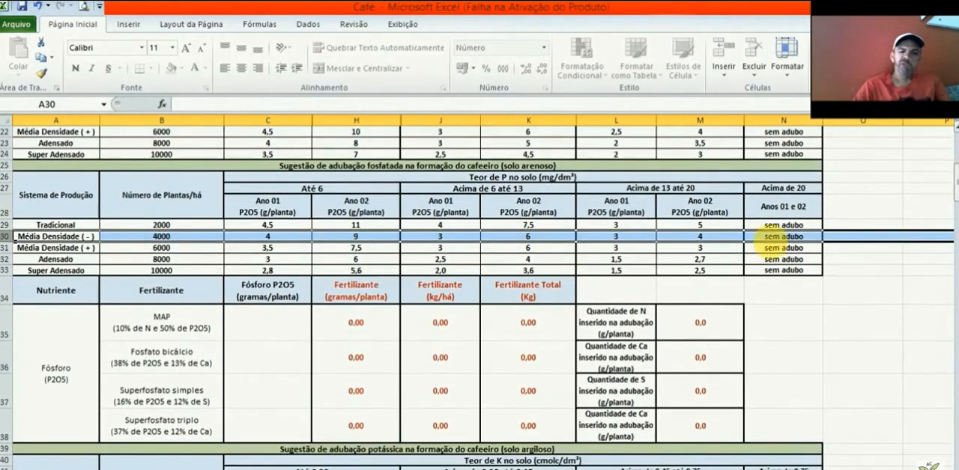
Step: Enter 6 as the P2O5 dose per plant for Superfosfato simples in C37 and check its fertilizer and sulfur amounts
click(271, 402)
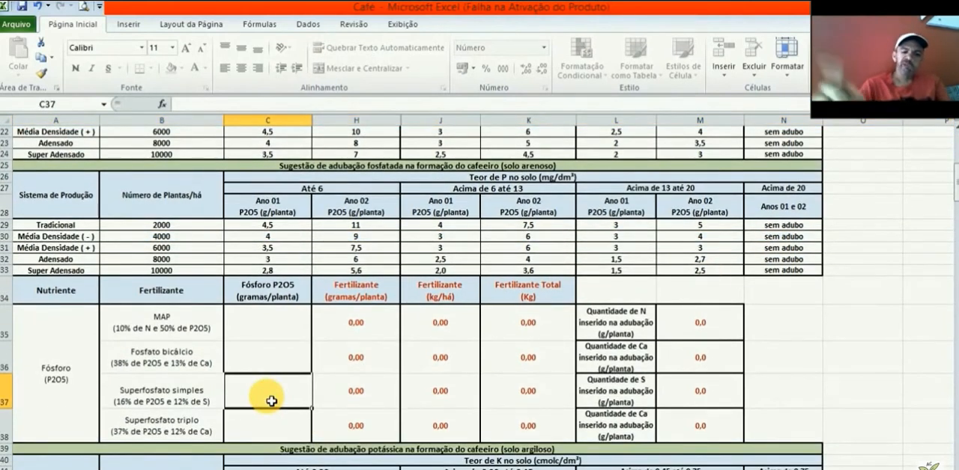
text(6)
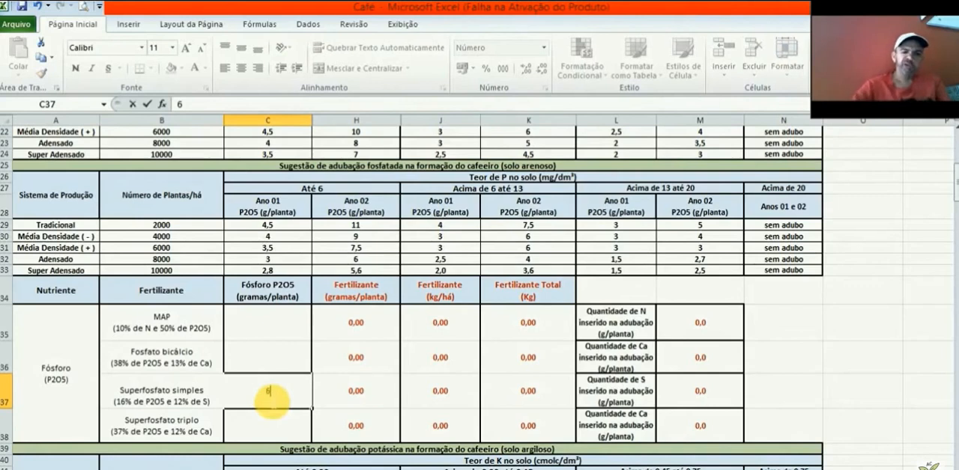
click(383, 405)
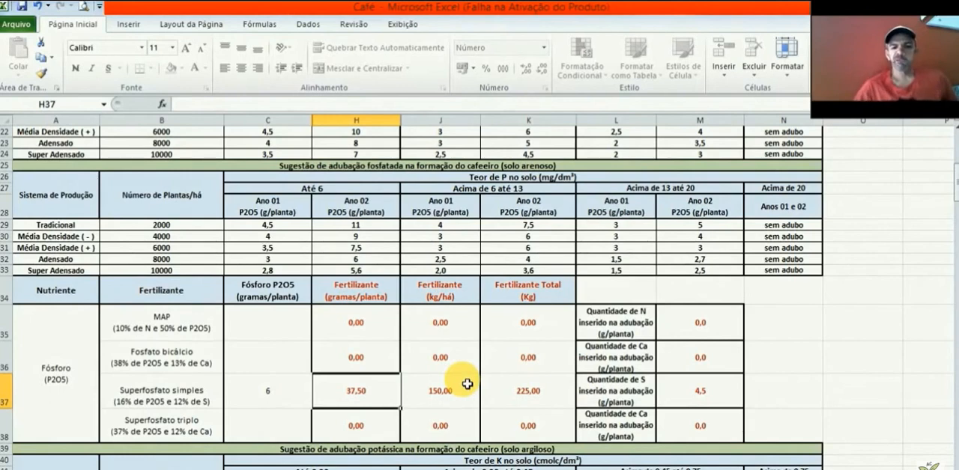
click(728, 407)
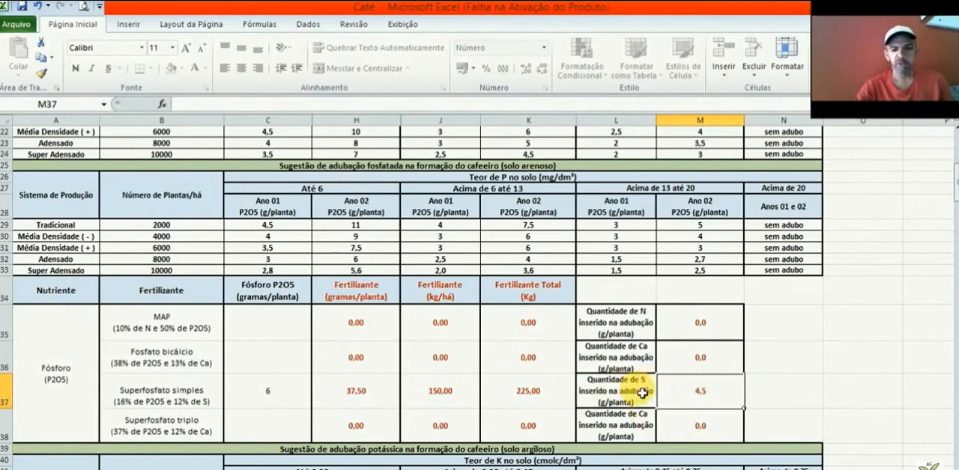
Step: Examine the potassium suggestion tables for clay and sandy soil, highlighting the clay-soil Média Densidade (-) row 44
click(270, 398)
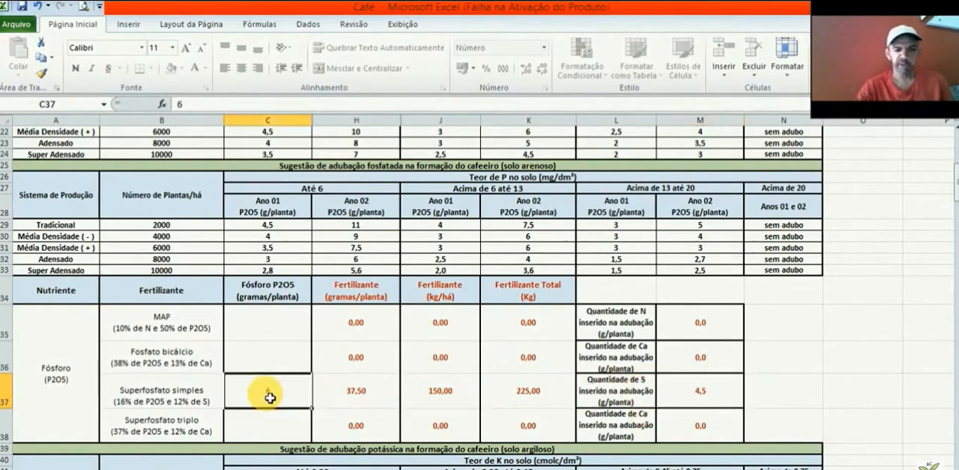
key(Down)
key(Down)
key(Down)
key(Down)
key(Down)
key(Down)
key(Down)
key(Down)
key(Down)
key(Down)
key(Down)
key(Down)
key(Down)
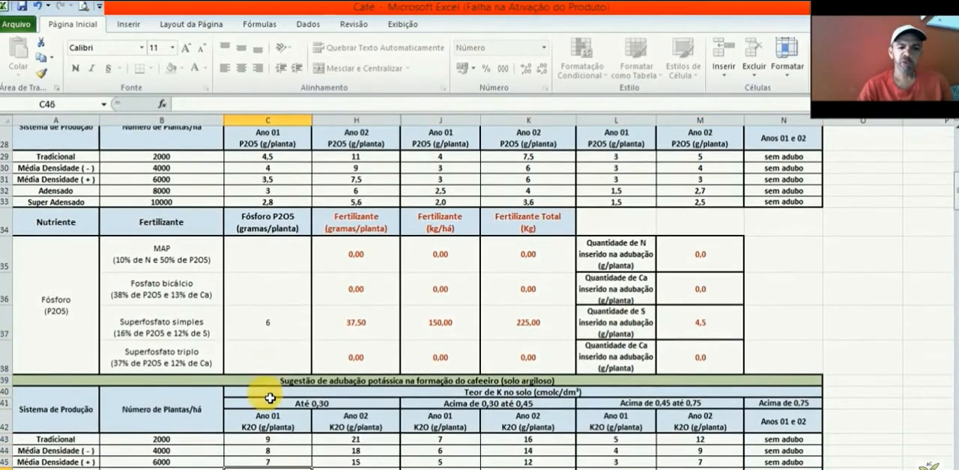
key(Down)
key(Down)
key(Down)
key(Down)
key(Down)
key(Down)
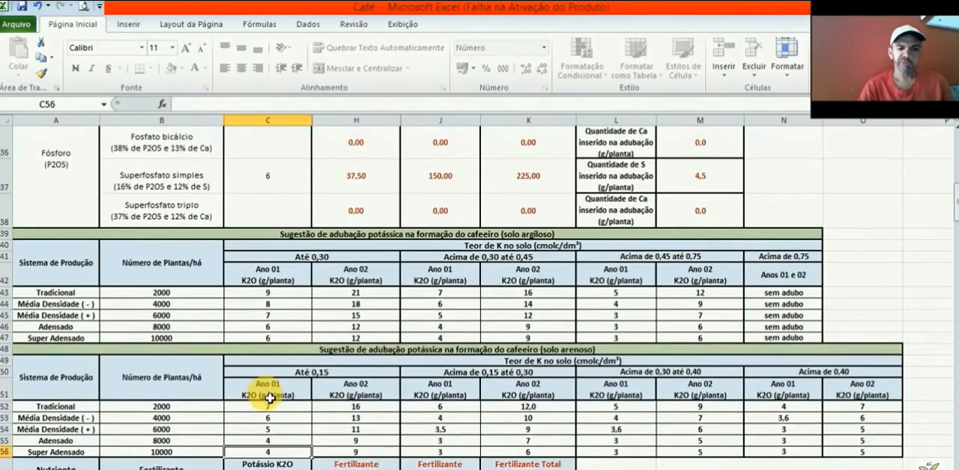
click(10, 304)
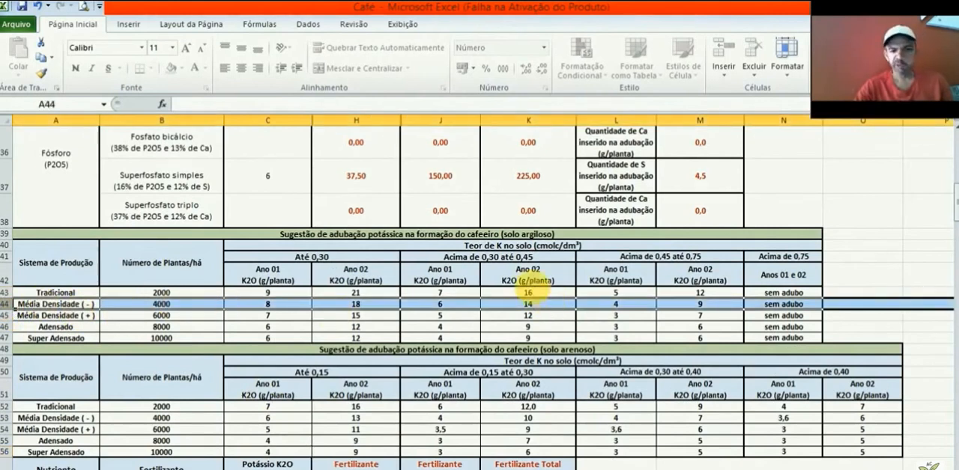
click(298, 384)
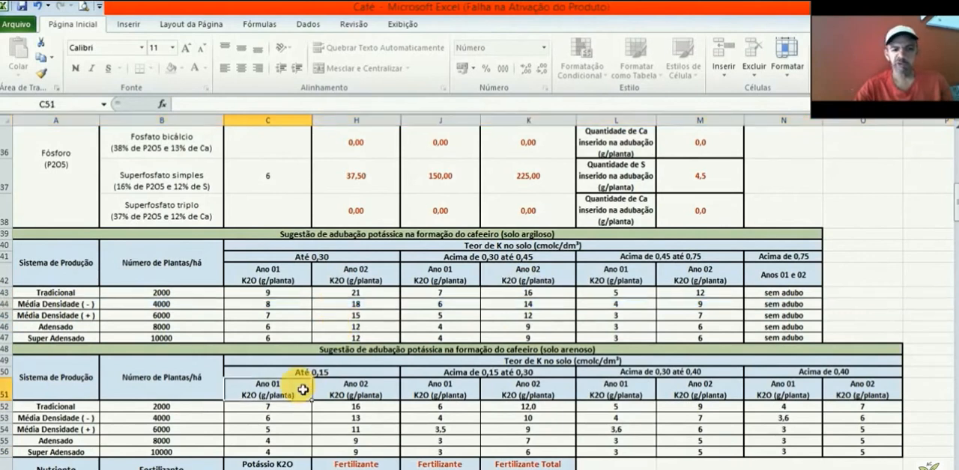
Step: Recheck the sandy-soil phosphorus table and the Superfosfato simples row
click(602, 170)
key(Up)
key(Up)
key(Up)
key(Up)
key(Up)
key(Up)
key(Up)
key(Up)
key(Up)
key(Up)
key(Up)
key(Up)
key(Up)
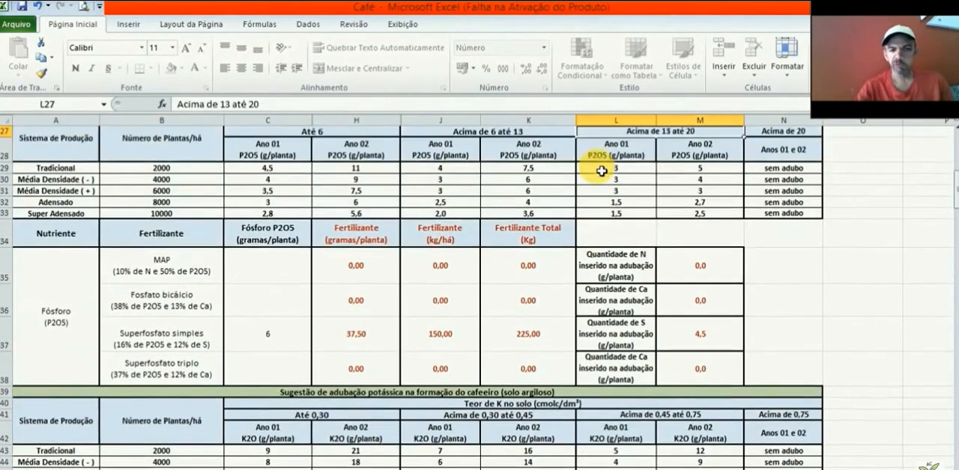
key(Down)
key(Down)
key(Down)
key(Down)
key(Down)
key(Down)
key(Down)
key(Down)
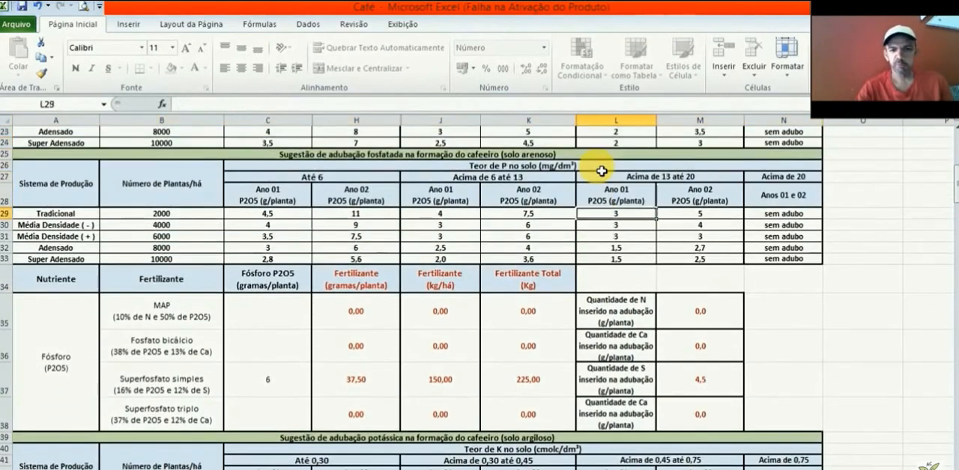
key(Down)
key(Down)
key(Down)
key(Down)
key(Down)
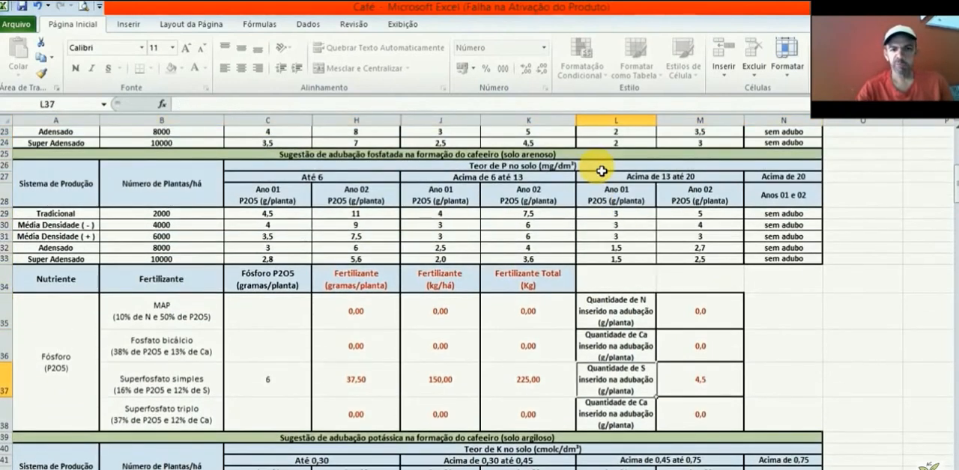
Step: Look up the sandy-soil Ano 02 K2O dose for Média Densidade (-) with soil K up to 0,15, highlighting row 53
key(Down)
key(Down)
key(Down)
key(Down)
key(Down)
key(Down)
key(Down)
key(Down)
key(Down)
key(Down)
key(Down)
key(Down)
key(Down)
key(Down)
key(Down)
key(Down)
key(Down)
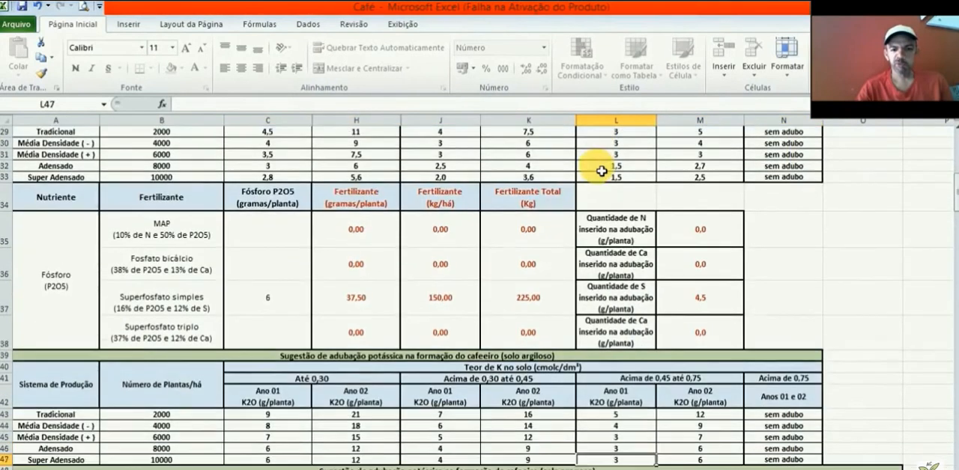
key(Down)
key(Down)
key(Down)
key(Down)
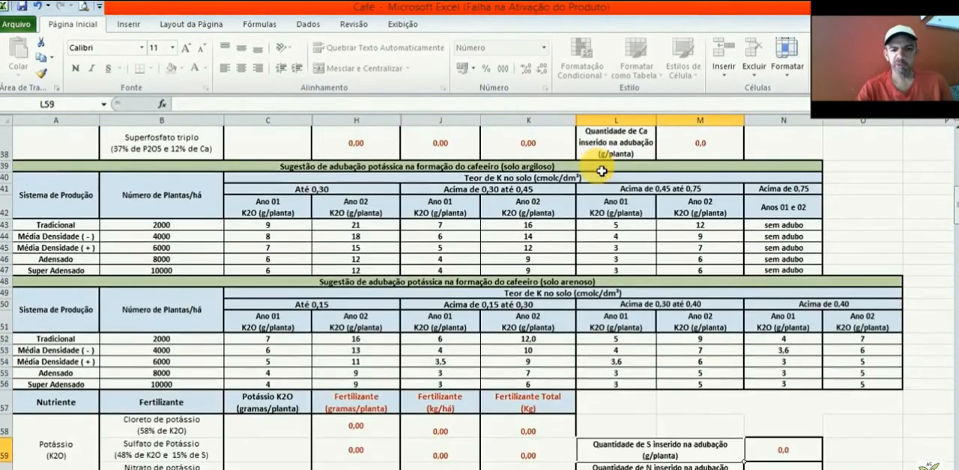
click(6, 350)
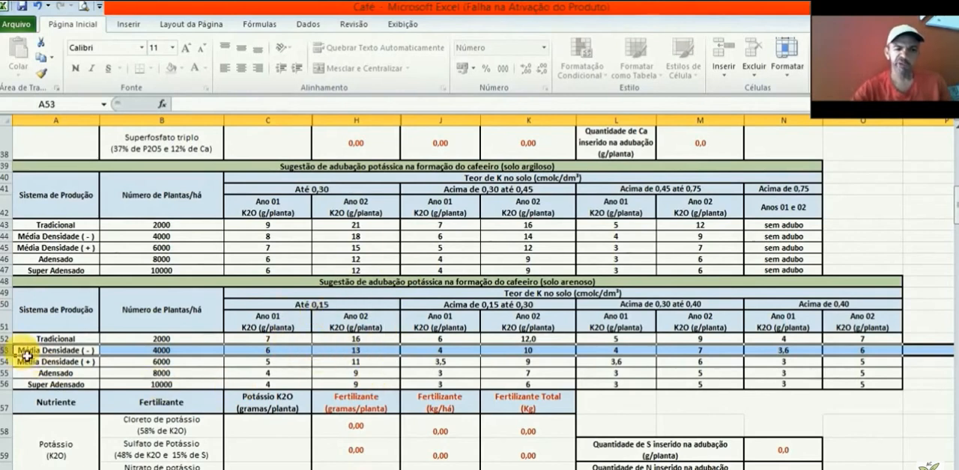
click(382, 354)
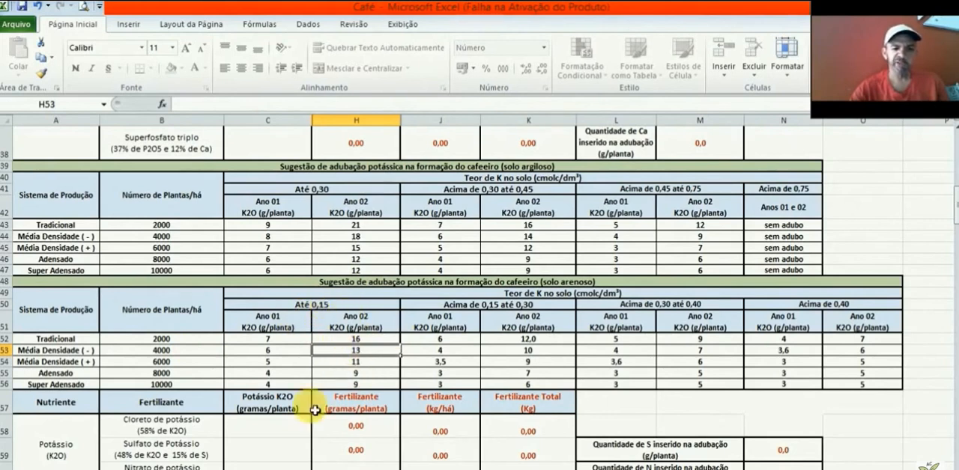
Step: Enter 13 as the K2O dose per plant for Cloreto de potássio in C58 and check its per-plant and total fertilizer amounts
click(265, 432)
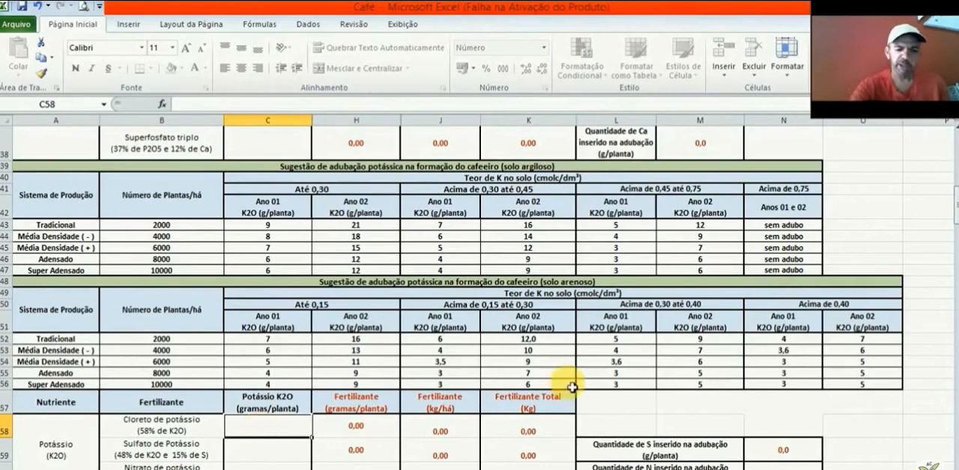
drag(949, 210, 949, 221)
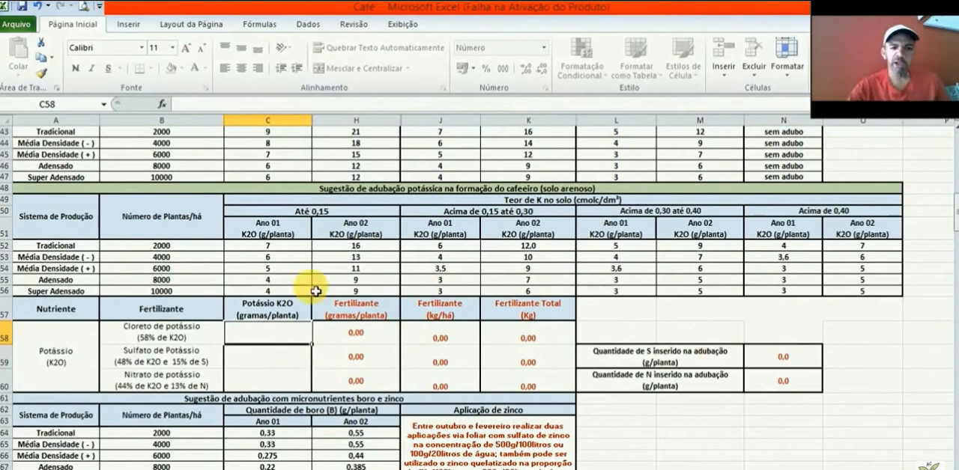
click(396, 263)
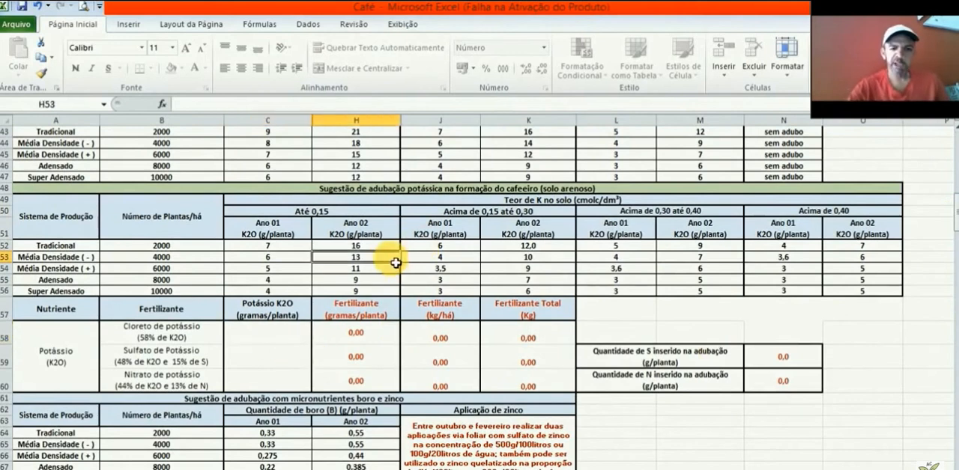
click(249, 337)
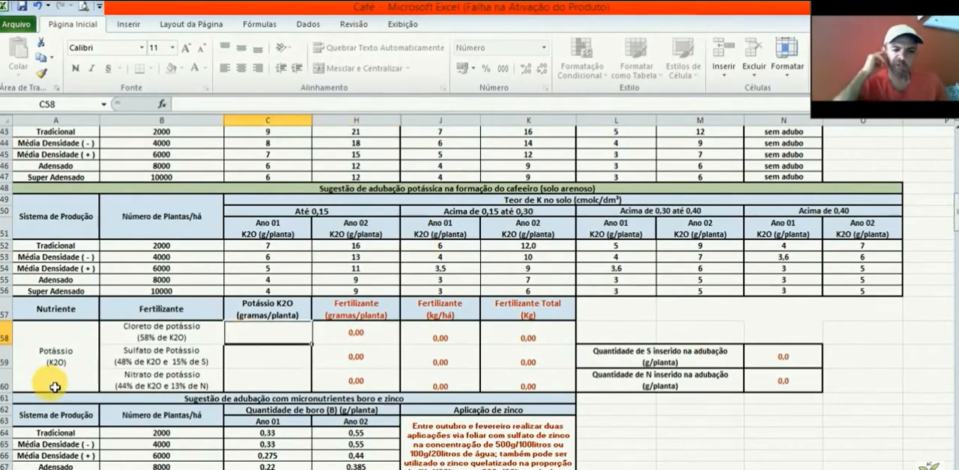
text(13)
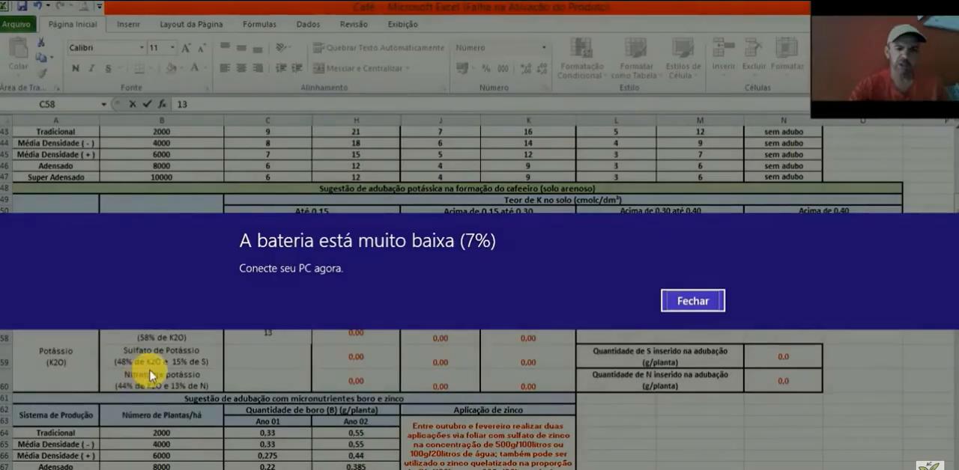
click(692, 303)
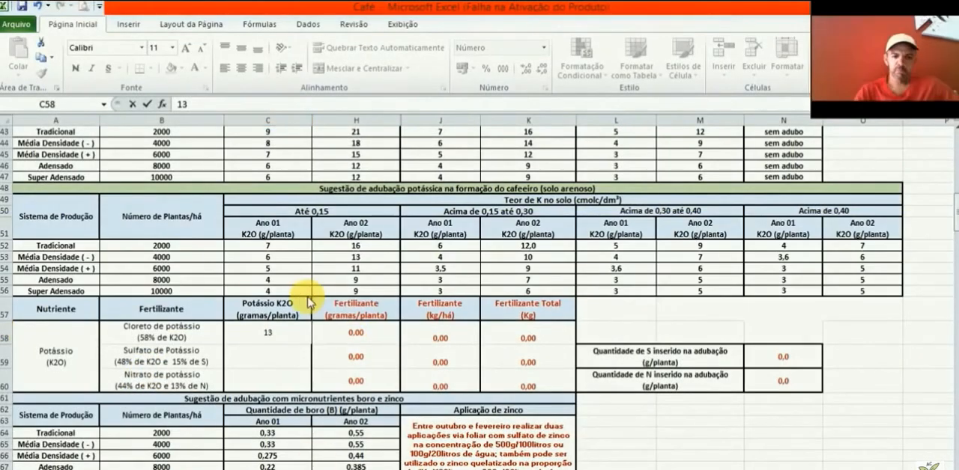
click(350, 341)
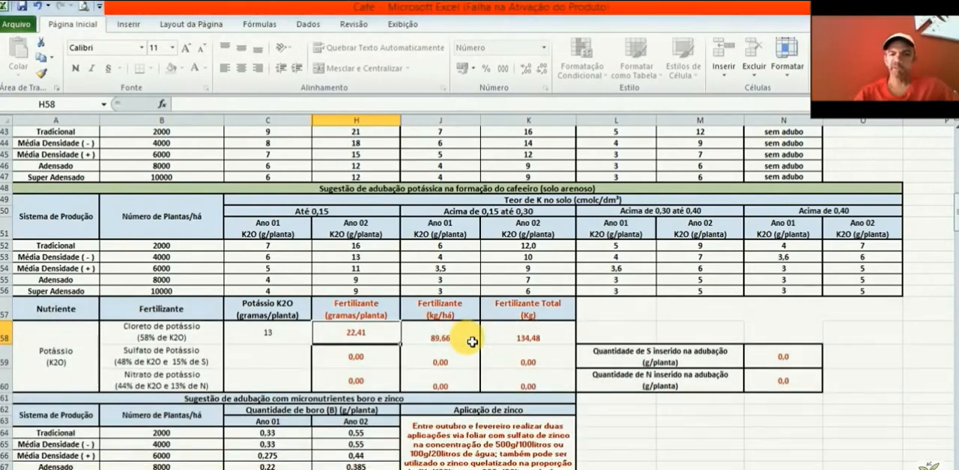
click(563, 340)
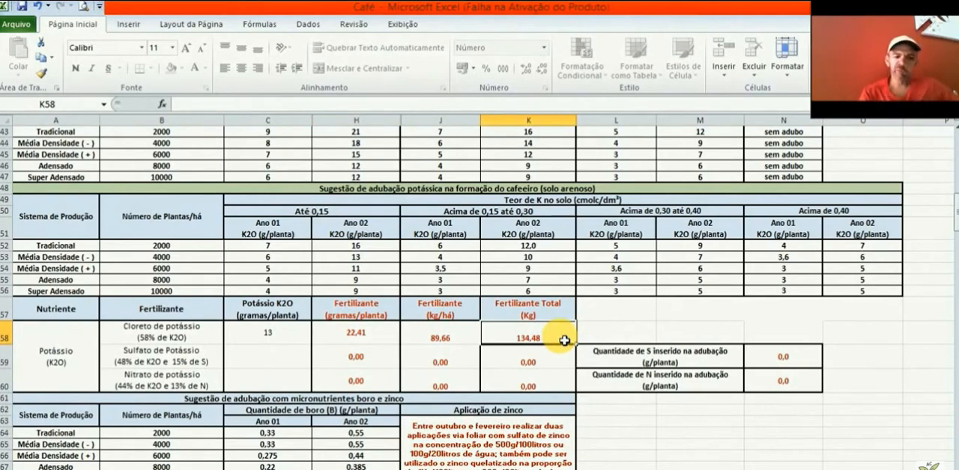
Step: Look up the Ano 02 boron dose for Média Densidade (-) in the micronutrient table, highlighting row 65
key(Down)
key(Down)
key(Down)
key(Down)
key(Down)
key(Down)
key(Down)
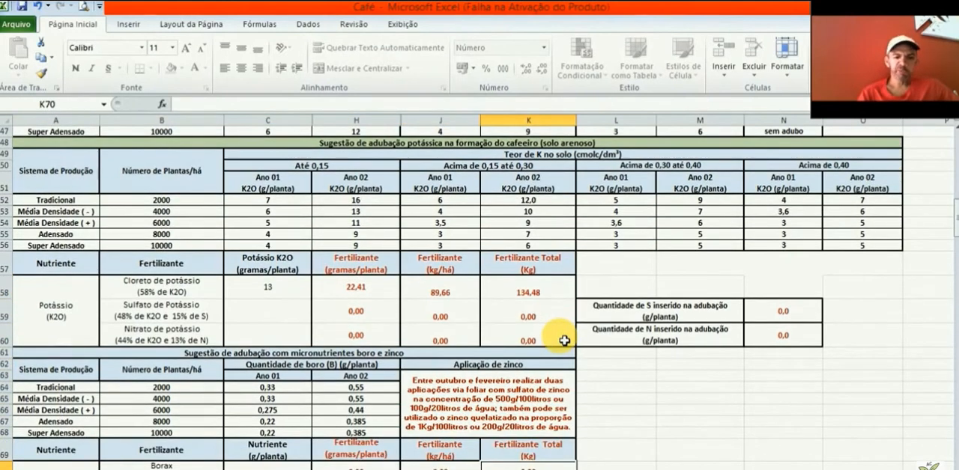
key(Down)
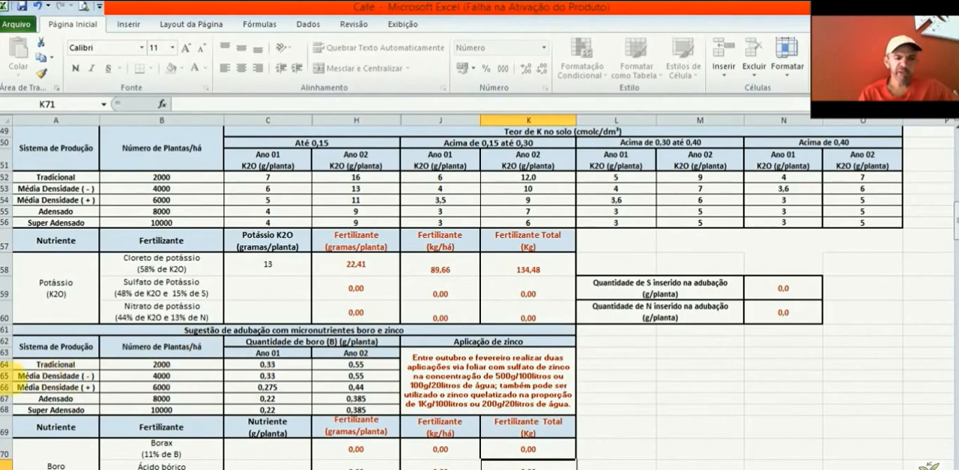
click(8, 376)
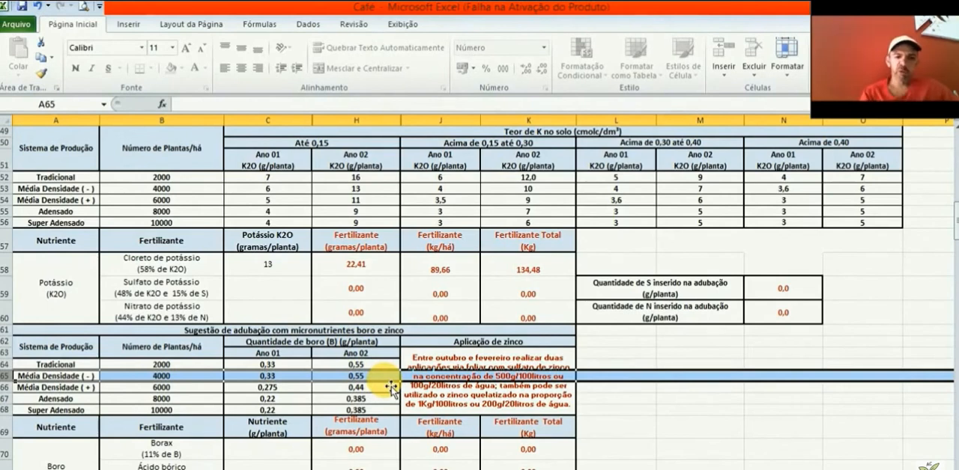
Step: Enter 0,55 as the boron dose per plant for Borax in C70 and check its fertilizer amount per plant
click(269, 448)
key(Down)
key(Down)
key(Down)
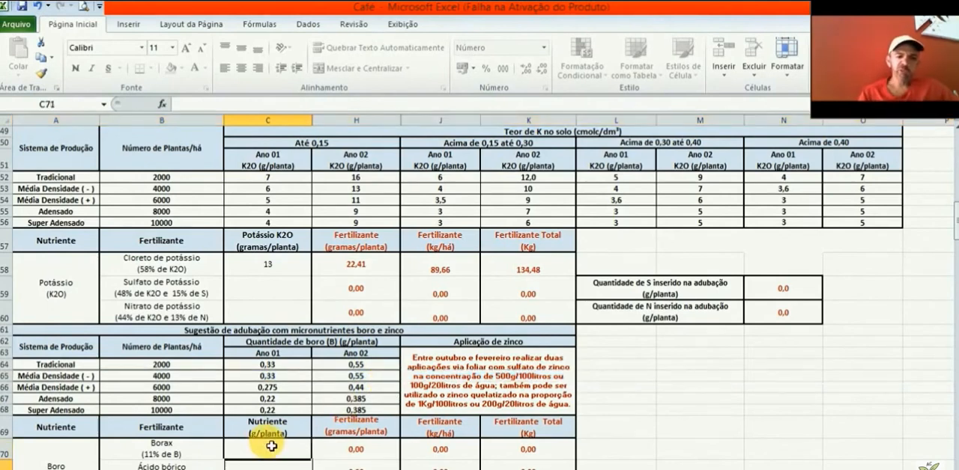
key(Up)
key(Up)
key(Up)
key(Up)
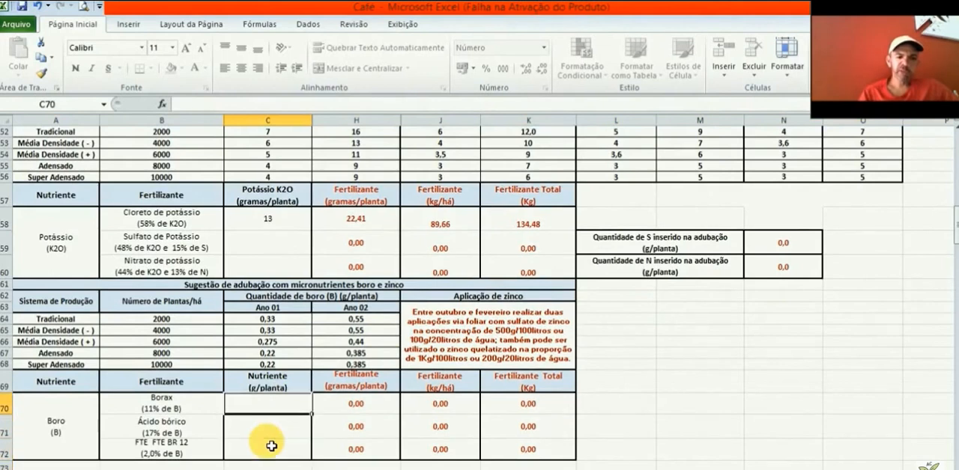
key(Down)
key(Down)
key(Down)
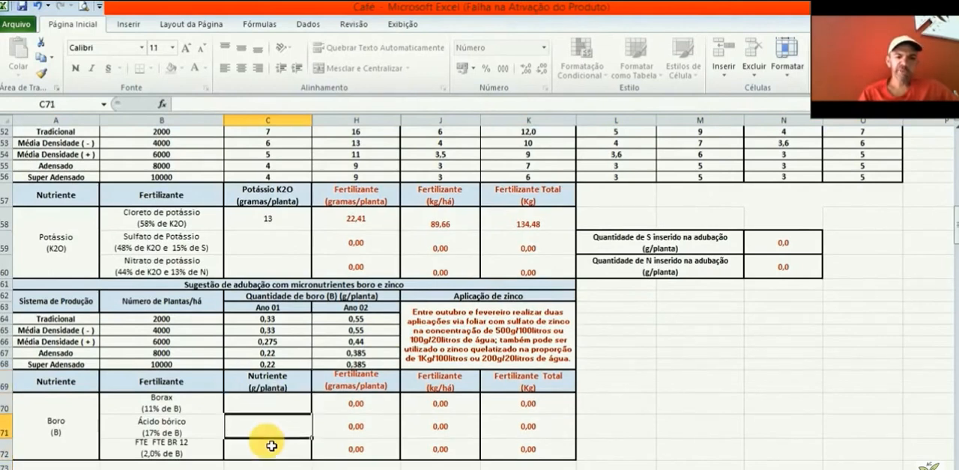
key(Up)
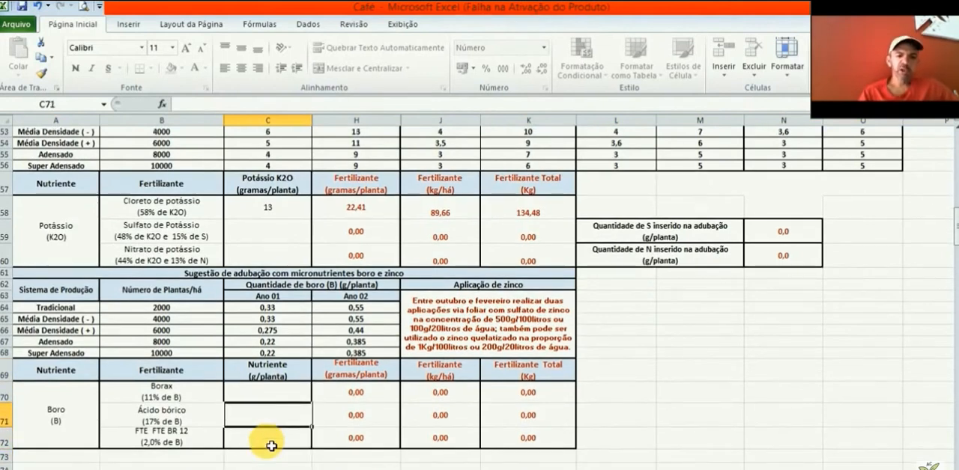
click(274, 391)
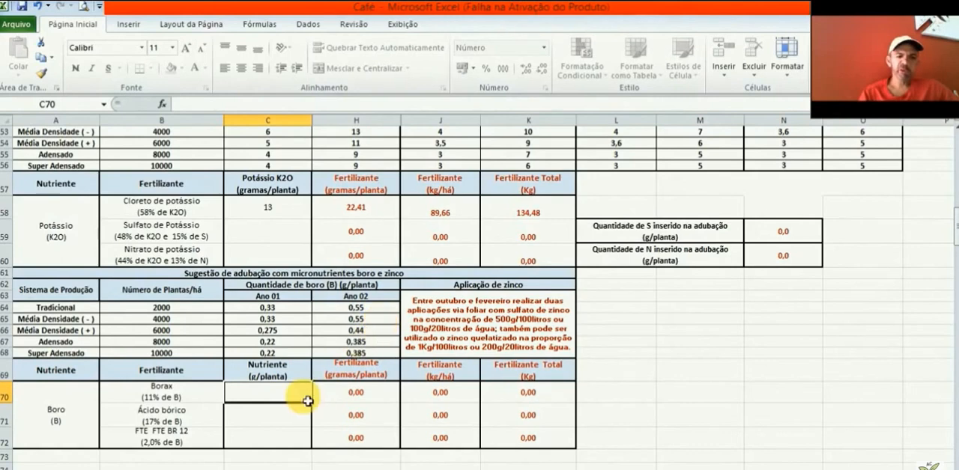
text(0)
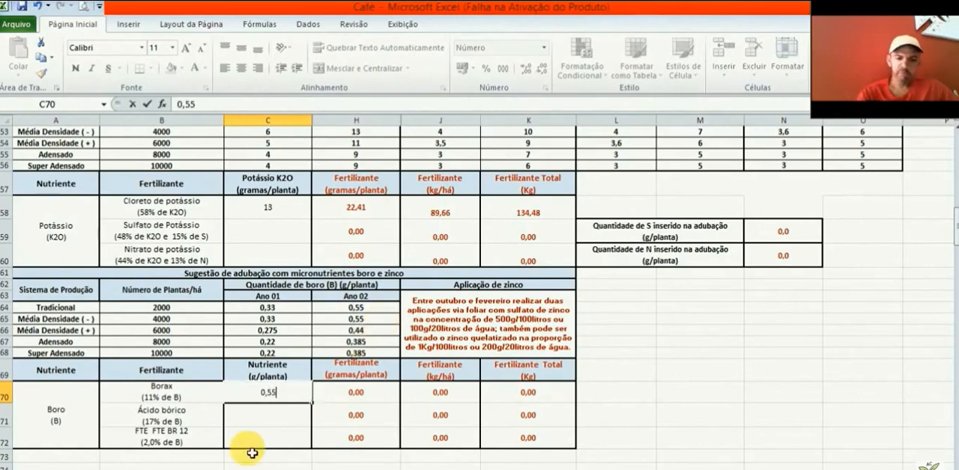
text(,55)
click(393, 403)
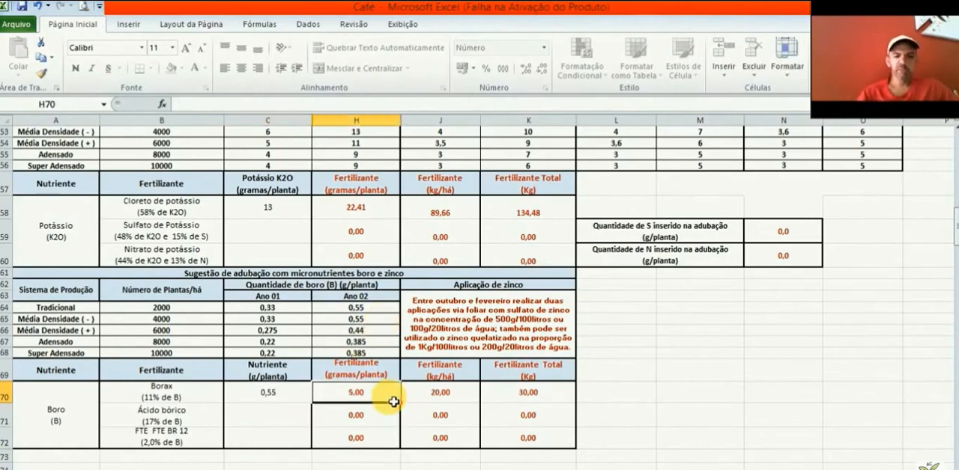
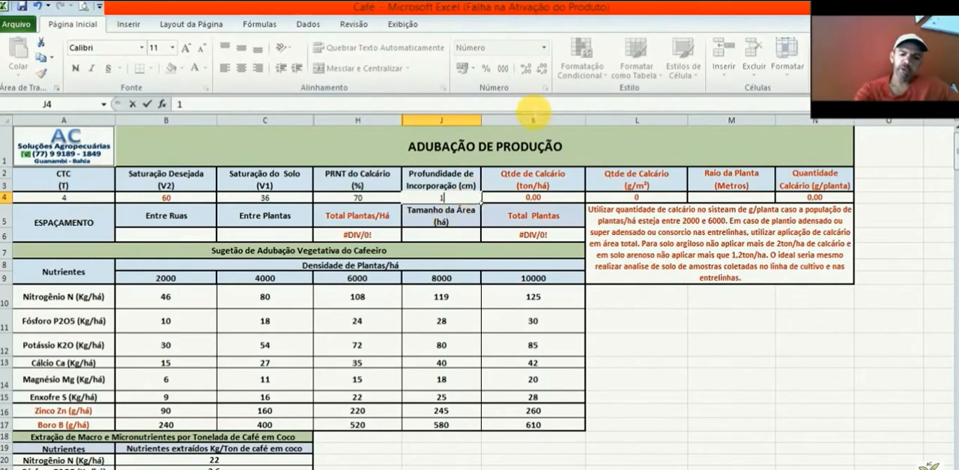
Step: Set the incorporation depth in J4 to 10 cm and check the limestone amounts per hectare and per square metre
text(10)
click(580, 199)
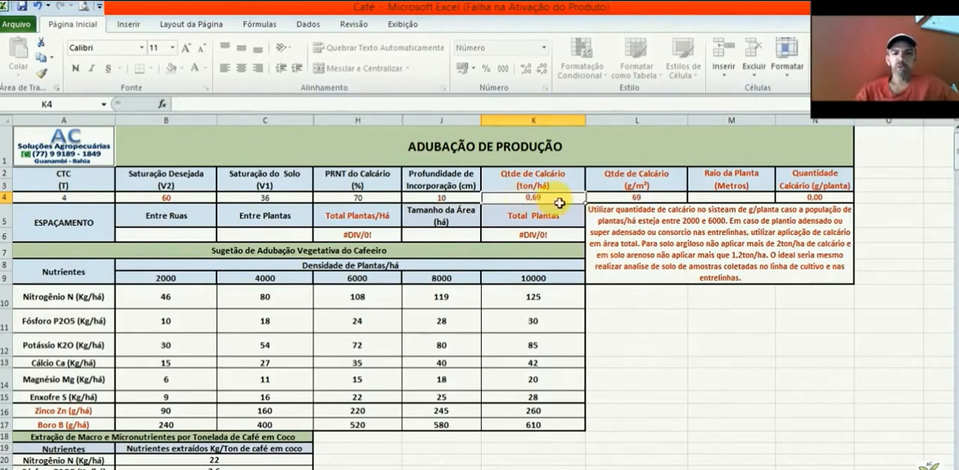
click(667, 199)
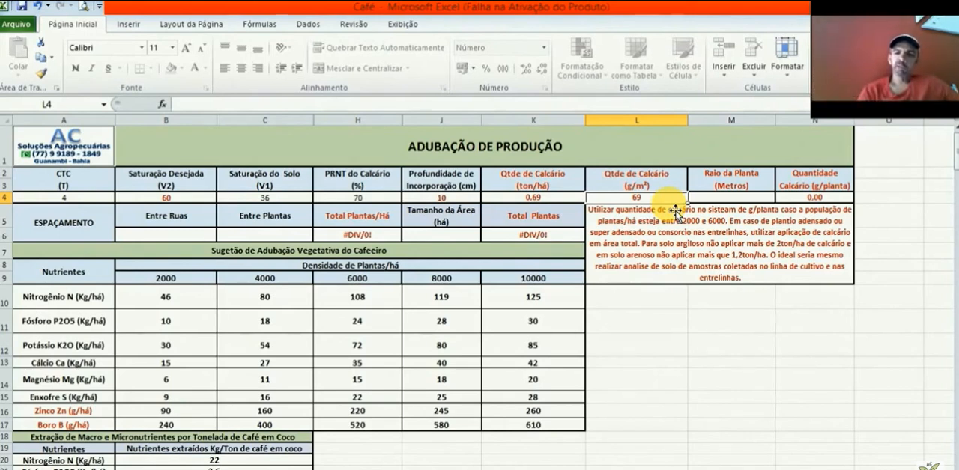
Step: Select the plant radius cell M4, switch to the Windows calculator and add 1,1 and 0,5
click(749, 200)
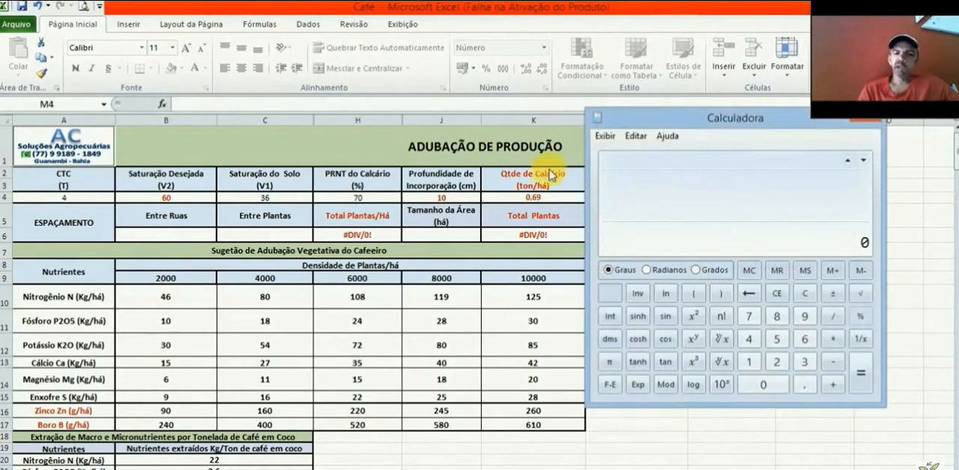
drag(650, 123, 83, 139)
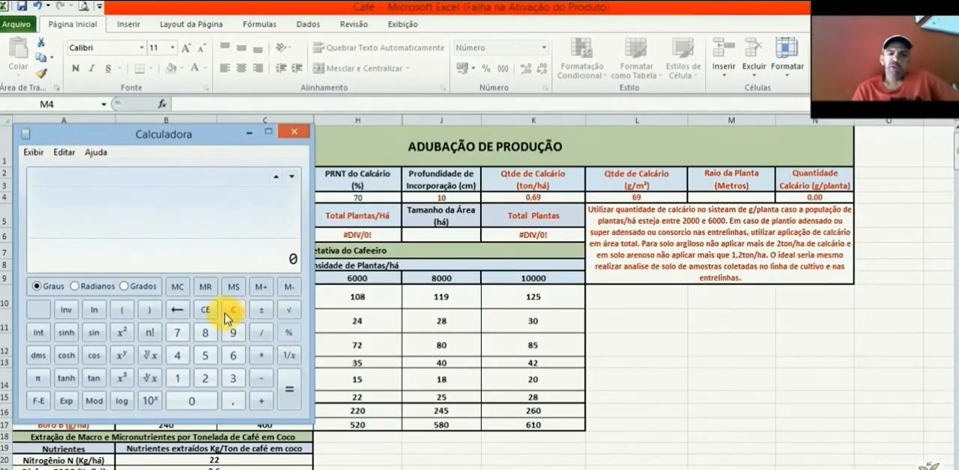
click(180, 379)
click(232, 401)
click(186, 379)
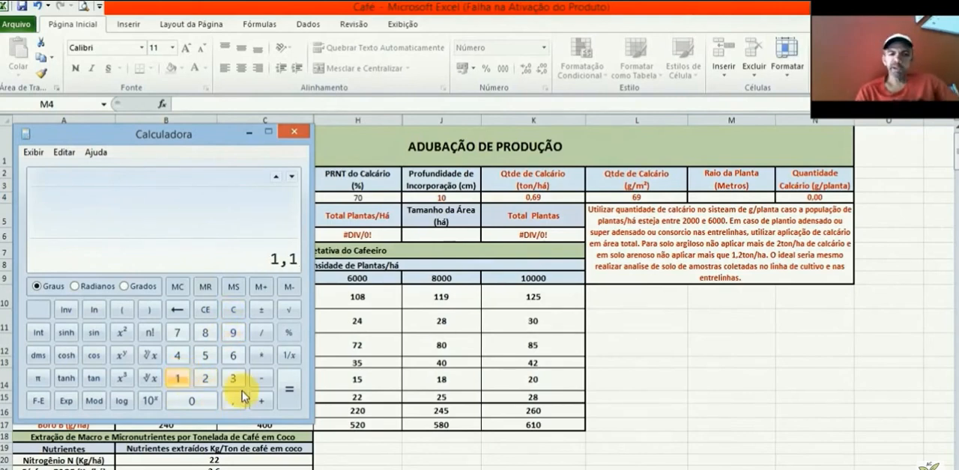
click(264, 402)
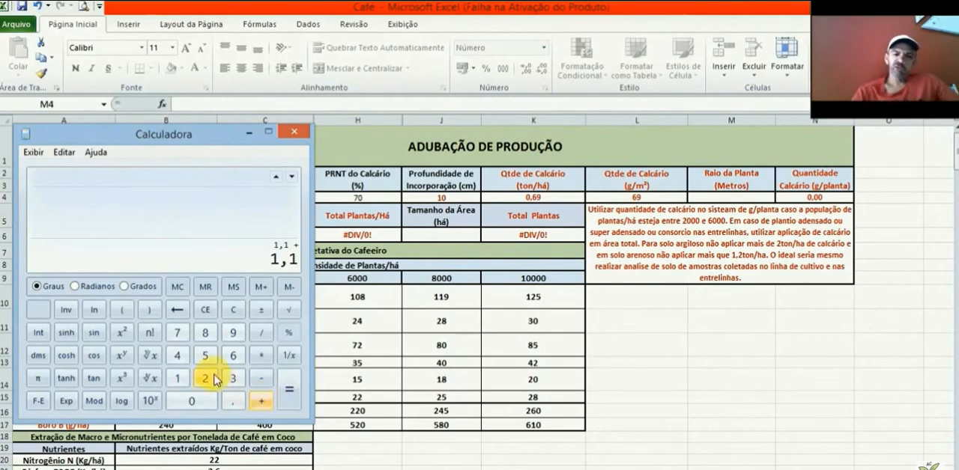
click(209, 405)
click(234, 404)
click(203, 357)
click(290, 400)
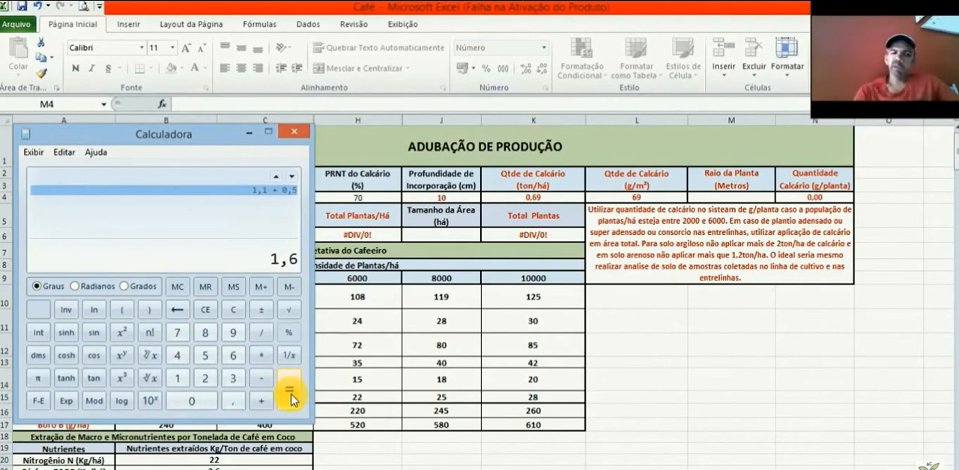
Step: Divide the calculated sum by 2 to get the plant radius and close the calculator
click(262, 339)
click(208, 384)
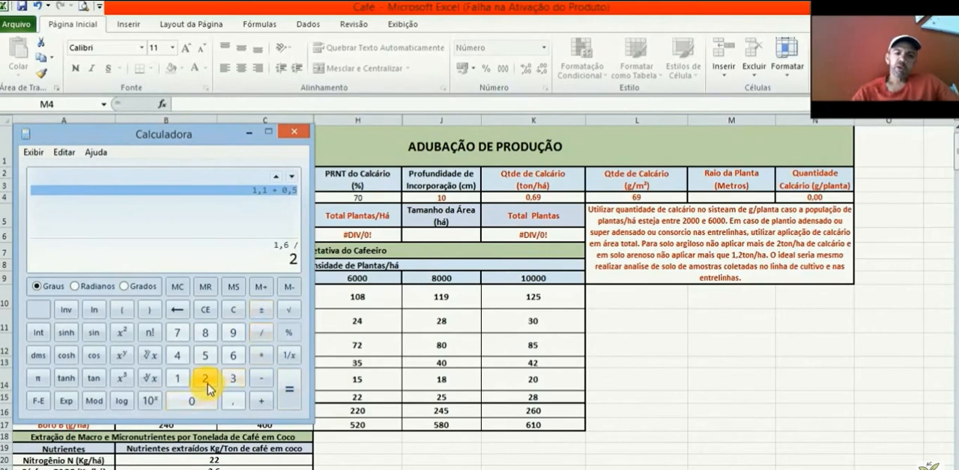
click(289, 404)
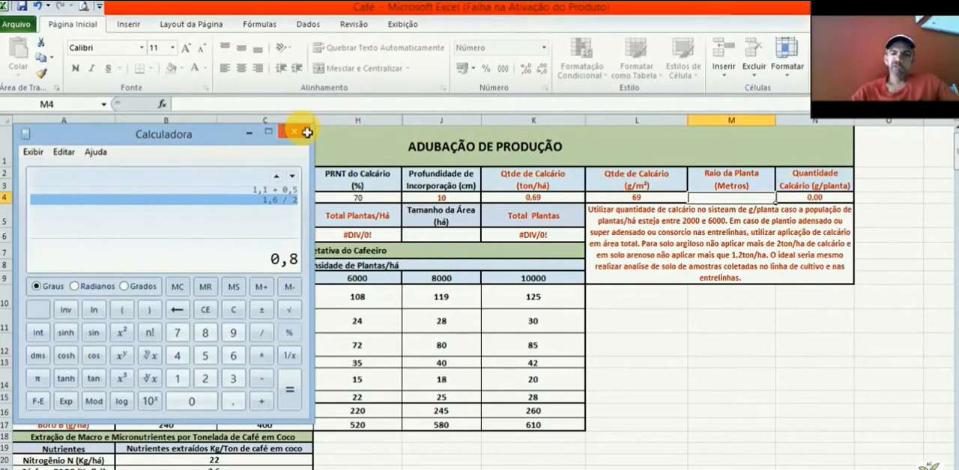
click(303, 133)
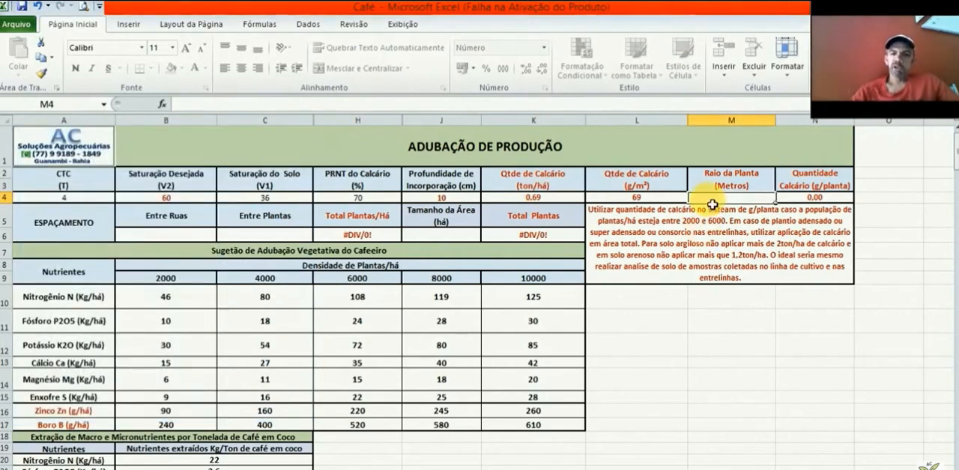
Step: Set the plant radius in M4 to 0,8 m and check the limestone amount per plant against the application note
text(0,8)
click(834, 200)
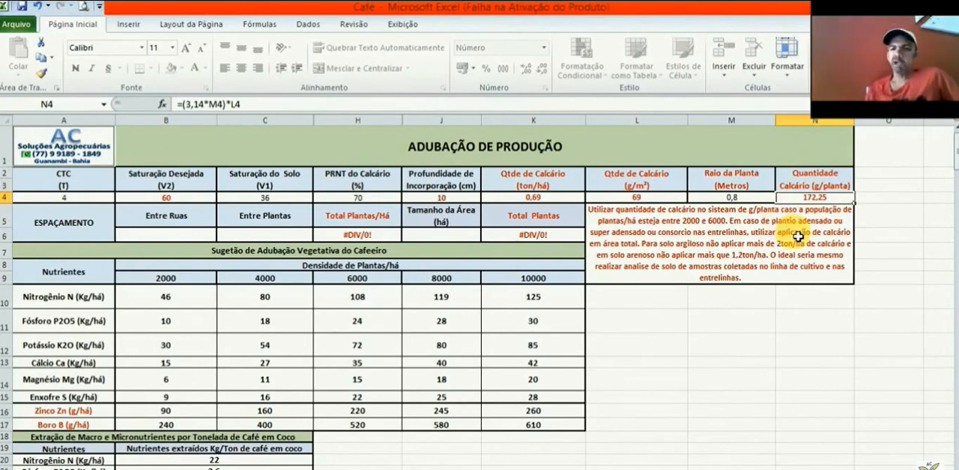
click(738, 245)
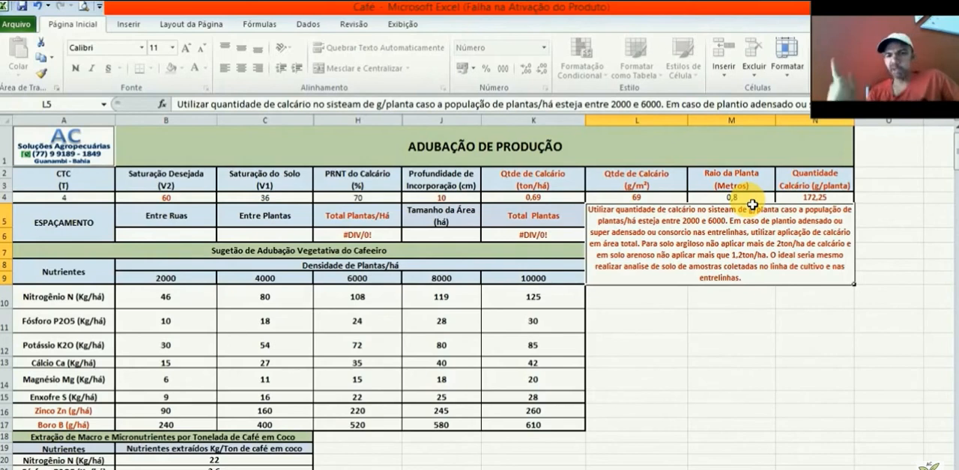
click(795, 201)
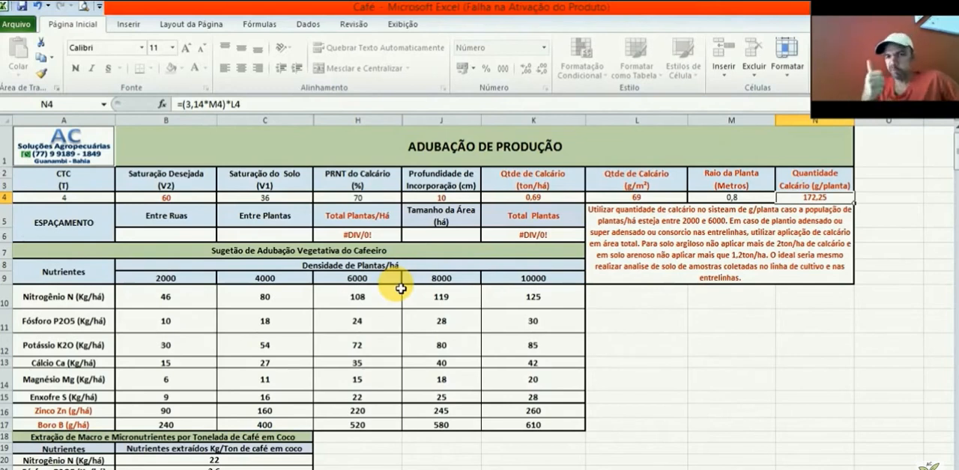
Step: Enter a spacing of 2,5 between rows in B6 and 1 between plants in C6
click(157, 236)
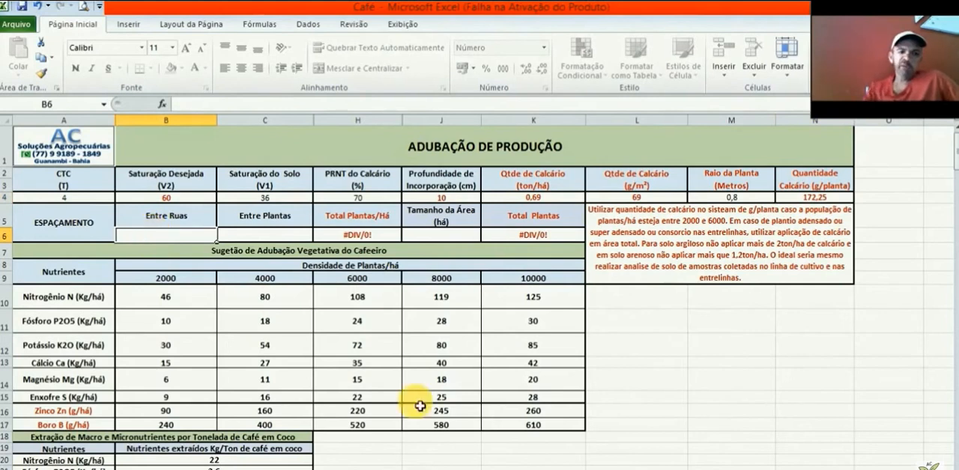
text(2,5)
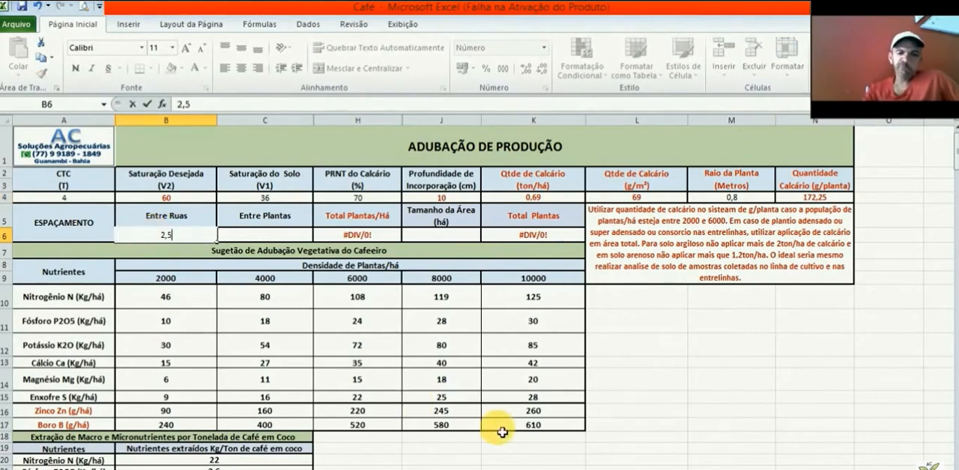
click(288, 237)
text(1)
click(367, 238)
Step: Set the area size in J6 to 1,5 ha and check the total number of plants
click(452, 238)
text(1,5)
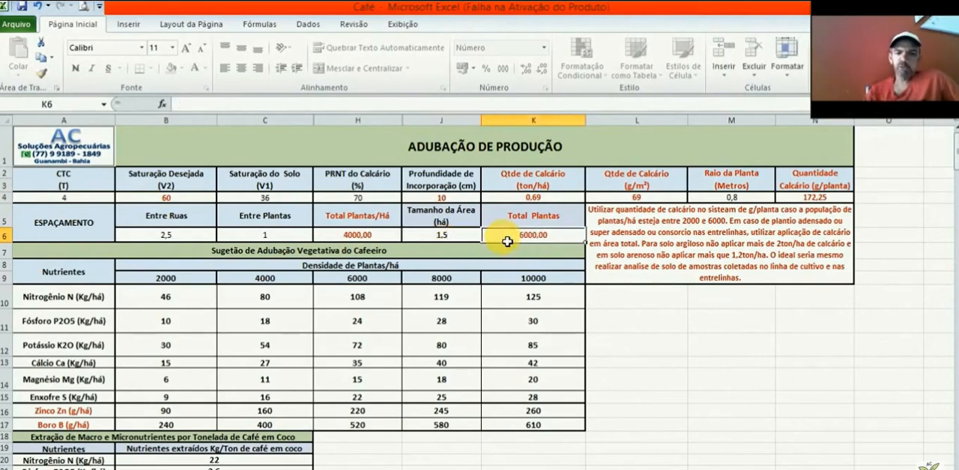
click(511, 239)
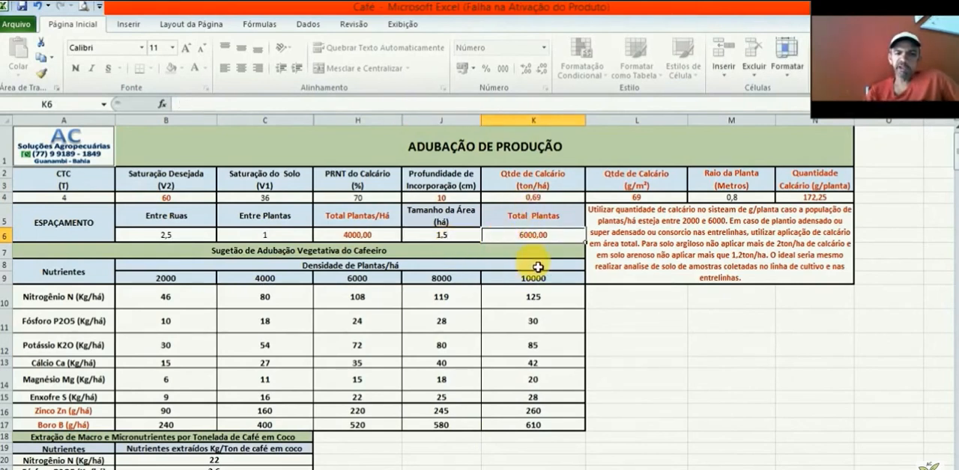
Step: Look up the vegetative nitrogen dose for 4000 plants per hectare in the suggestion table
click(205, 299)
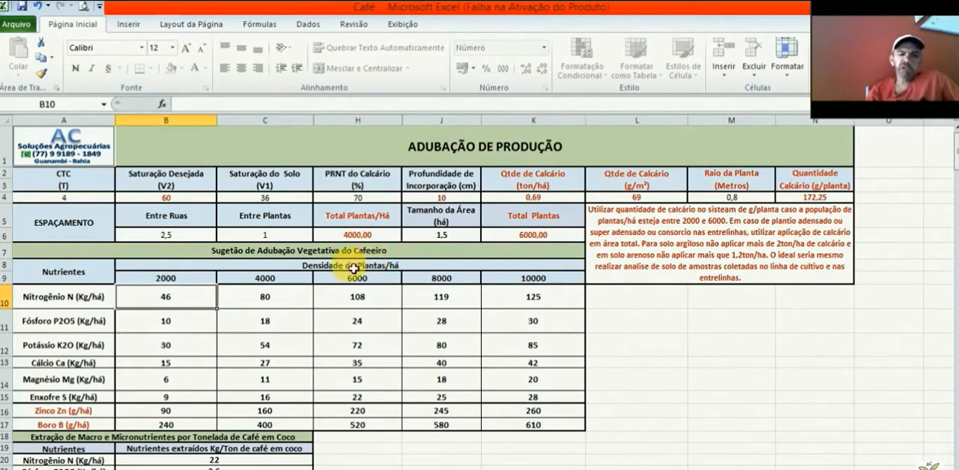
click(288, 301)
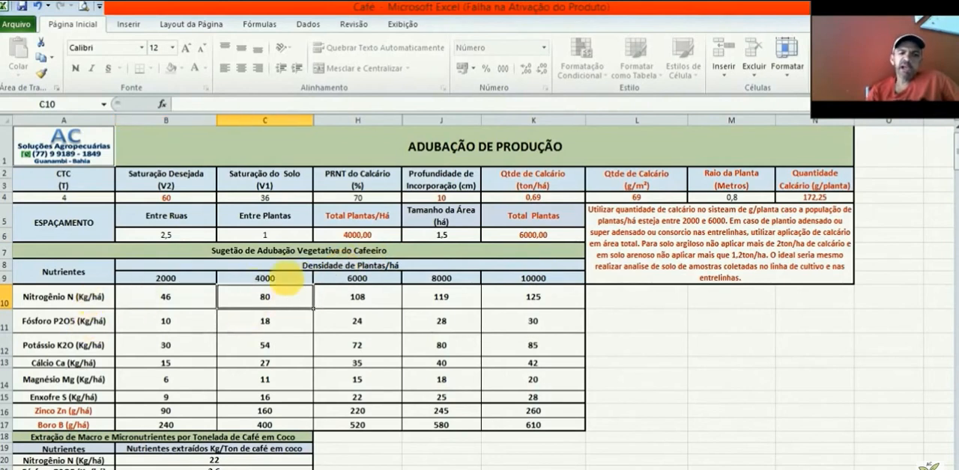
click(289, 305)
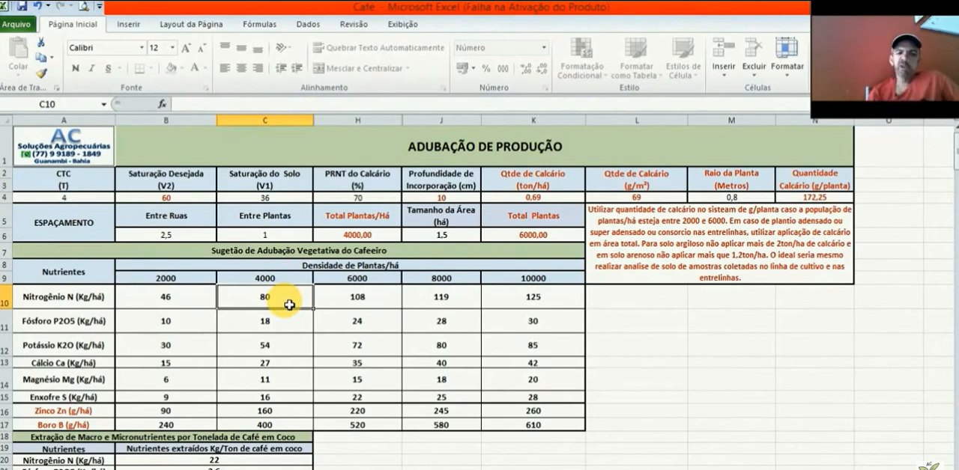
Step: Enter 80 as the vegetative nitrogen dose for Uréia in C30
key(Down)
key(Down)
key(Down)
key(Down)
key(Down)
key(Down)
key(Down)
key(Down)
key(Down)
key(Down)
key(Down)
key(Down)
key(Down)
key(Down)
key(Down)
key(Down)
key(Down)
key(Down)
key(Down)
key(Down)
key(Down)
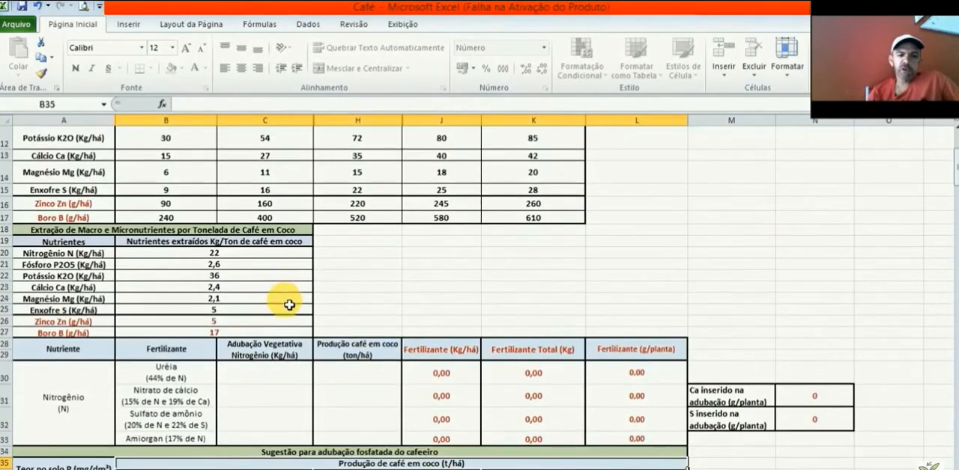
click(283, 377)
text(80)
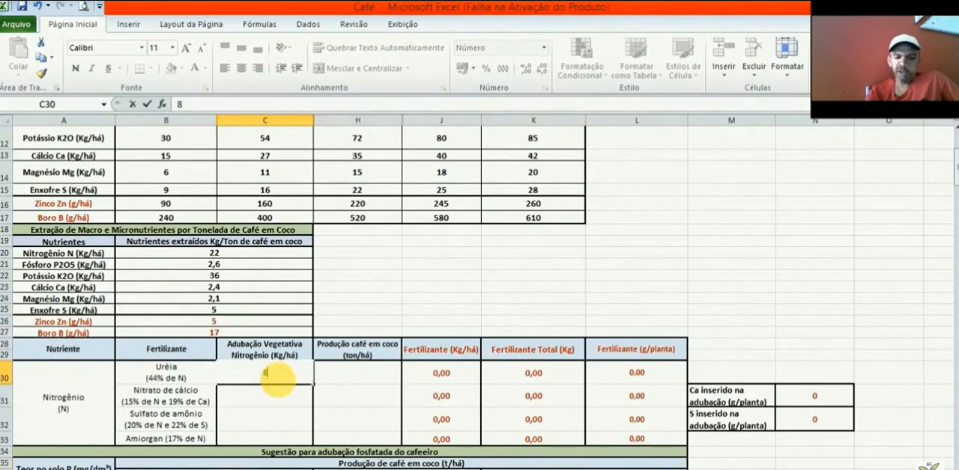
click(372, 384)
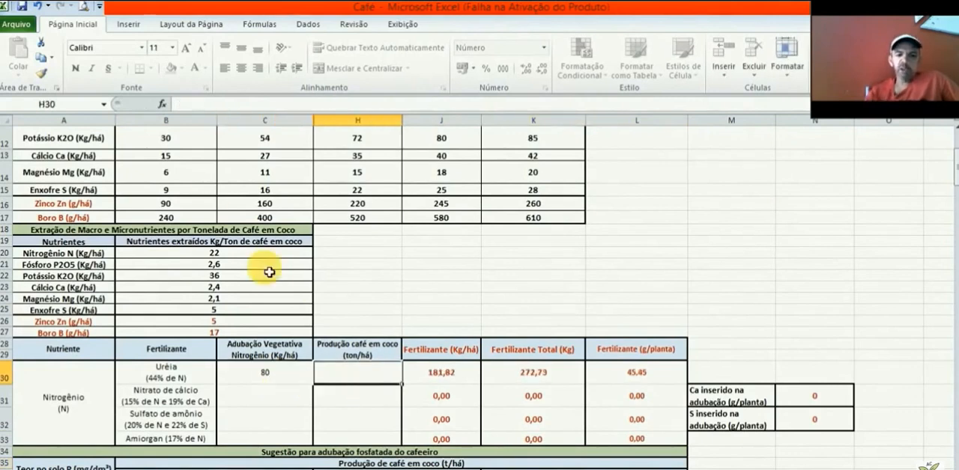
Step: Review the vegetative fertilization suggestion table, from sulphur back up to nitrogen in the 2000 plants column
click(202, 185)
key(Up)
key(Up)
key(Up)
key(Up)
key(Up)
key(Up)
key(Up)
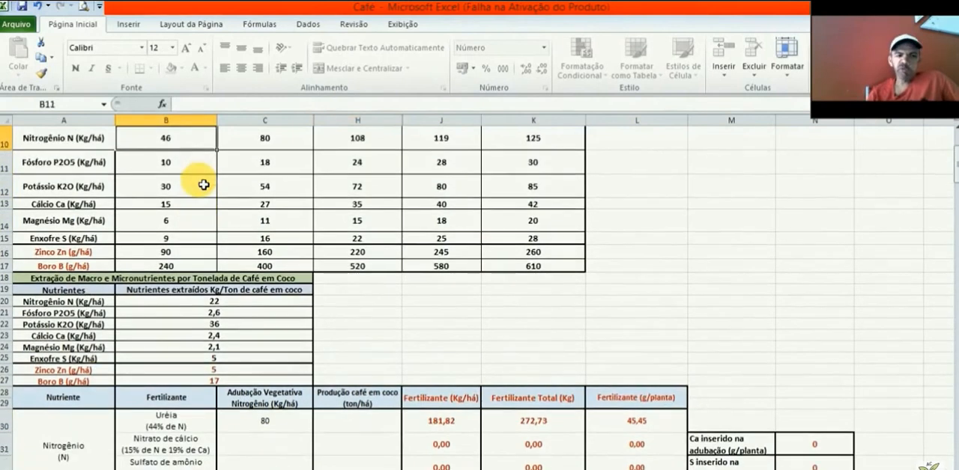
key(Down)
key(Down)
key(Down)
key(Down)
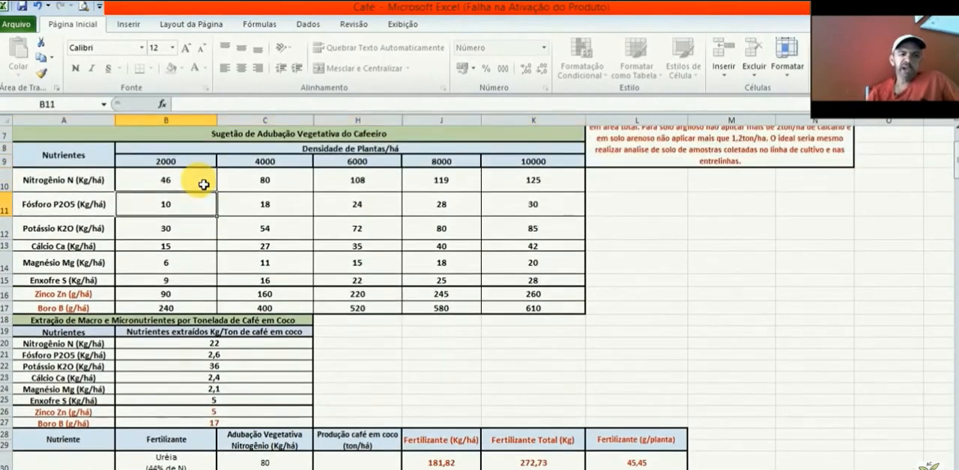
key(Up)
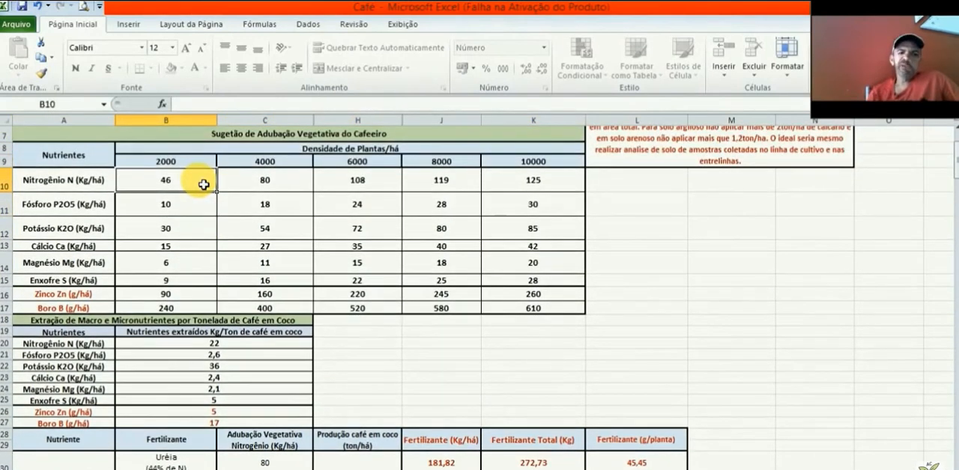
Step: Examine the table of nutrients extracted per ton of coffee, starting from the nitrogen row
key(Down)
key(Down)
key(Down)
key(Down)
key(Down)
key(Down)
key(Down)
key(Down)
key(Down)
key(Down)
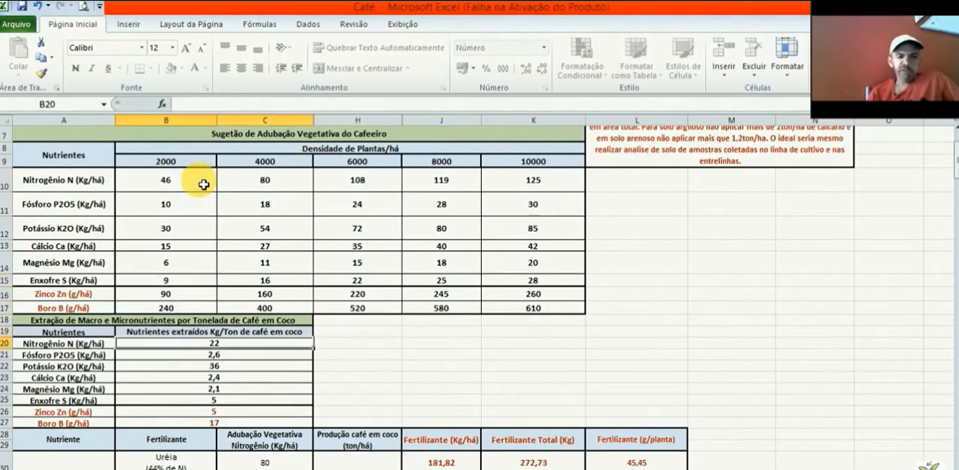
click(61, 257)
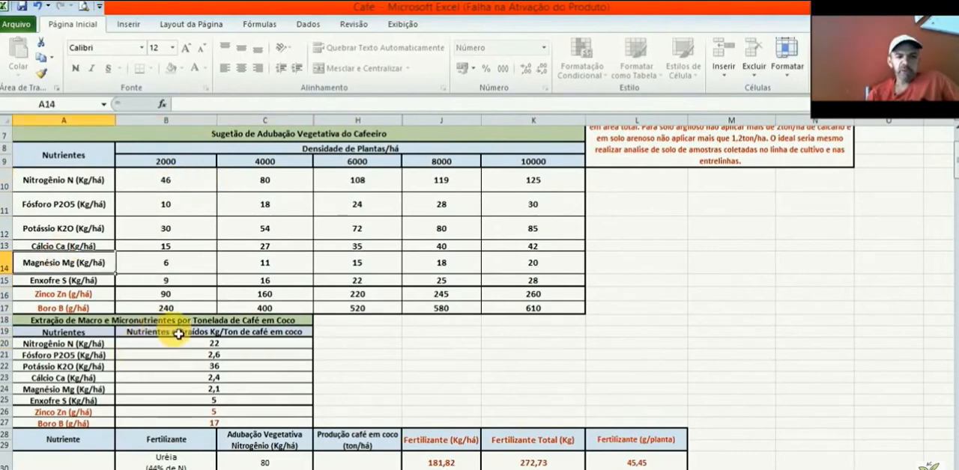
click(271, 346)
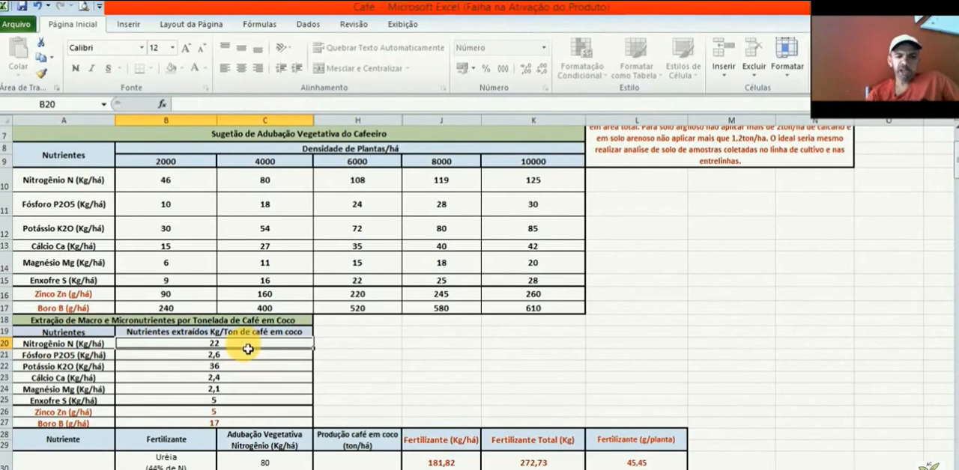
key(Down)
key(Down)
key(Down)
key(Down)
key(Down)
key(Down)
key(Down)
key(Down)
key(Down)
key(Down)
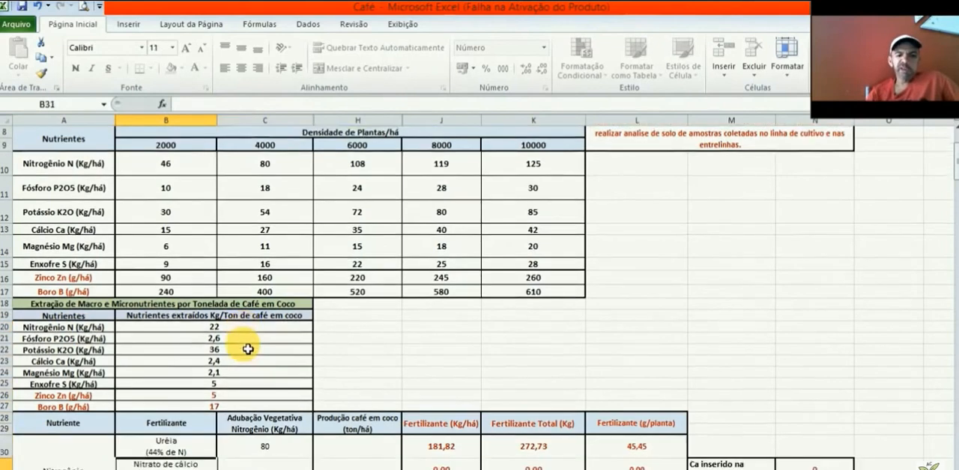
Step: Enter 2,5 ton/há as the coffee production for Uréia in H30
scroll(247, 350, down, 1)
click(346, 398)
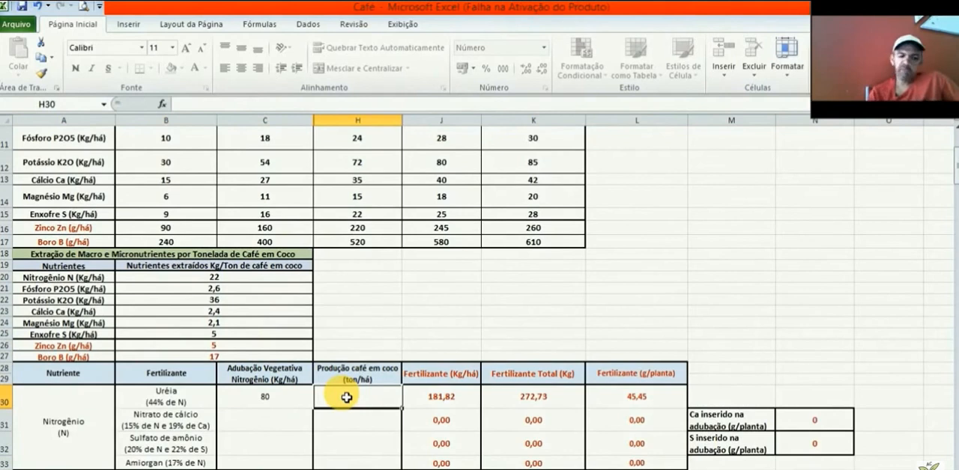
text(2,5)
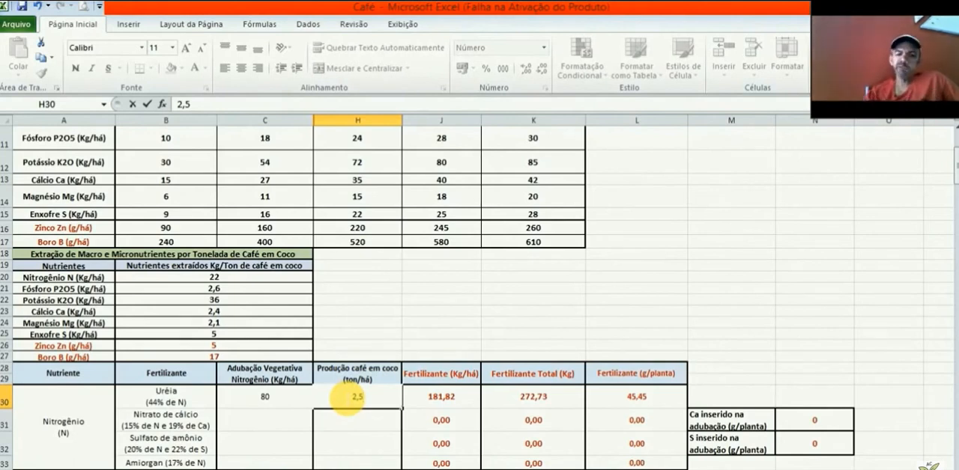
key(F2)
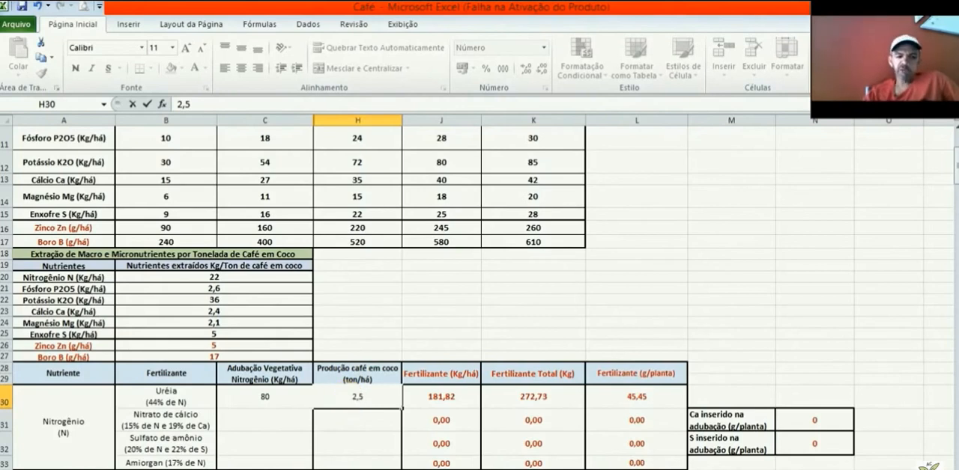
Step: Multiply 30 by 18 in the Windows calculator
click(64, 469)
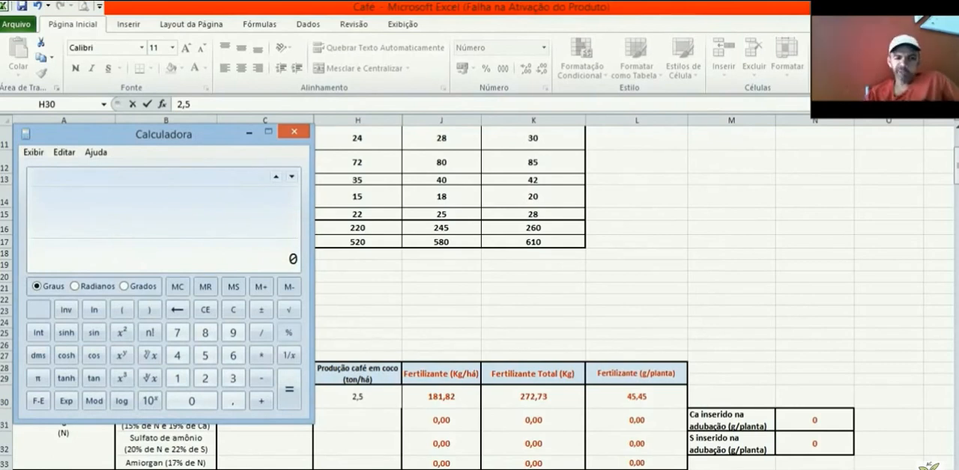
click(233, 379)
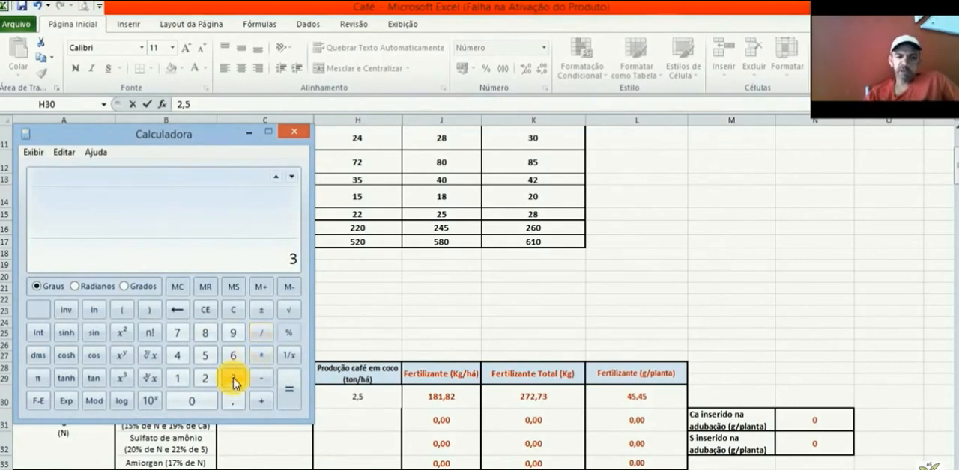
click(201, 402)
click(263, 357)
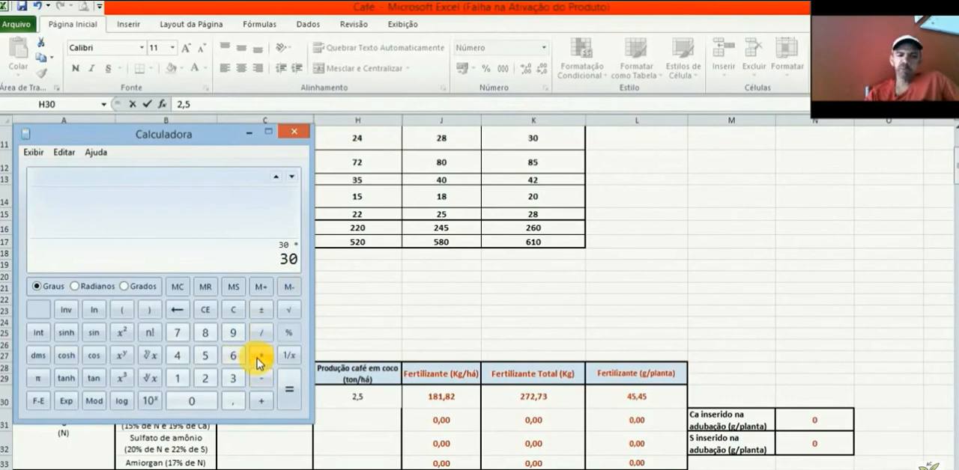
click(179, 380)
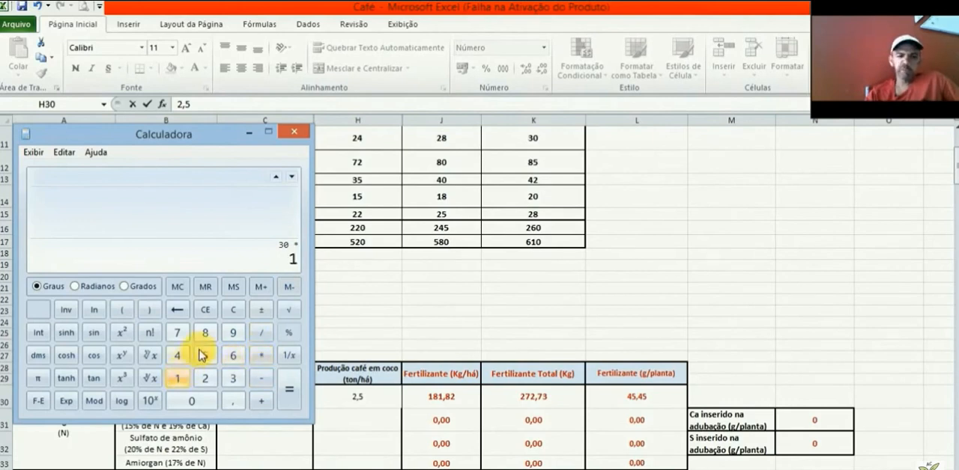
click(290, 393)
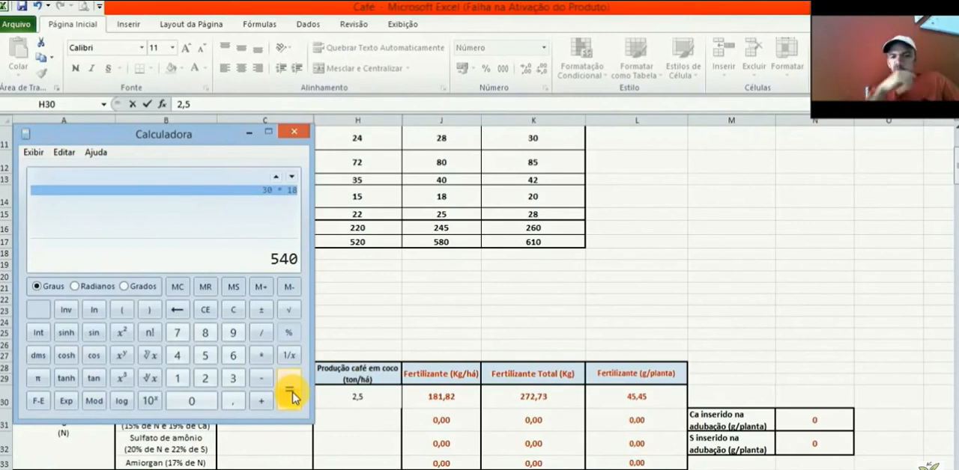
Step: Multiply the calculator result by 4,5, and close the calculator
click(262, 356)
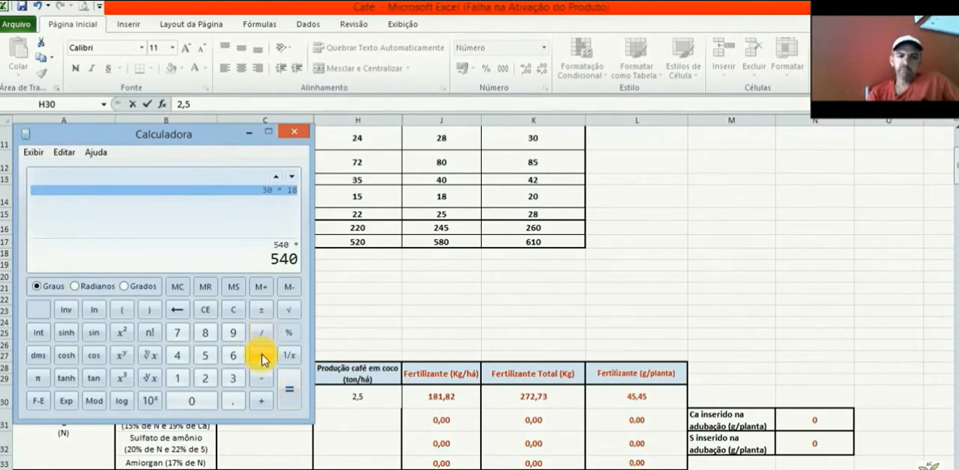
click(178, 356)
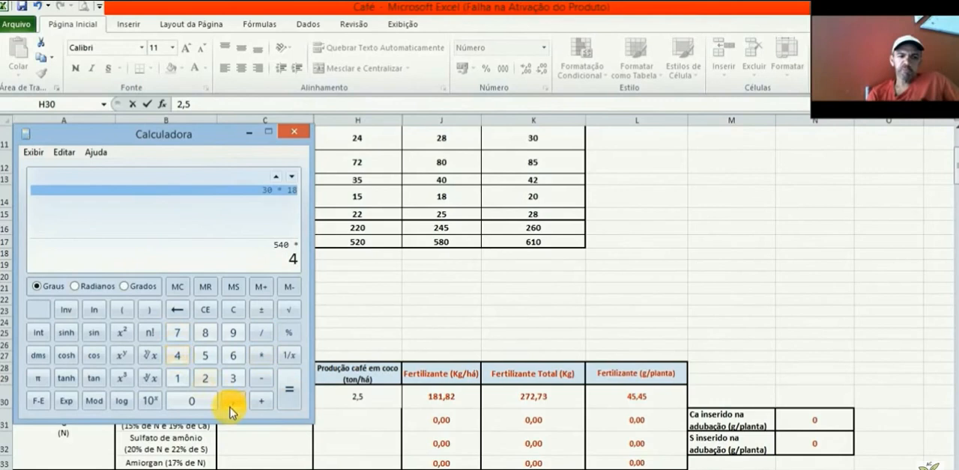
click(231, 403)
click(206, 357)
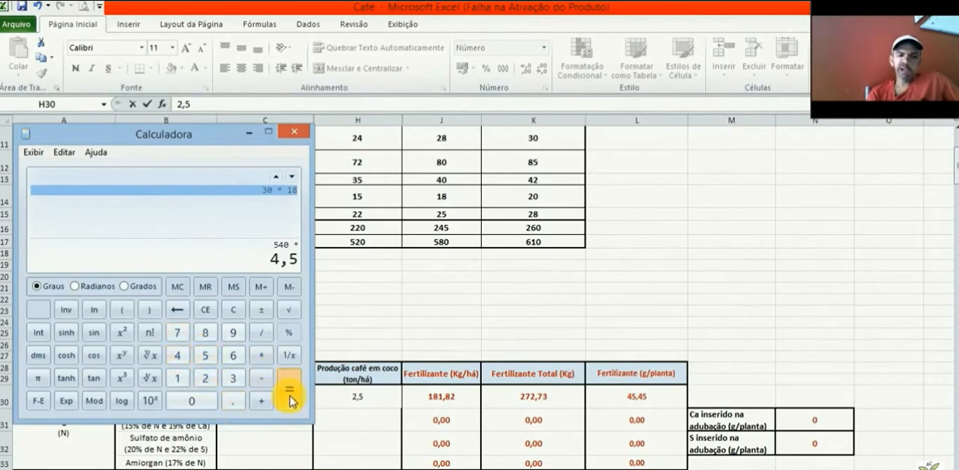
click(290, 394)
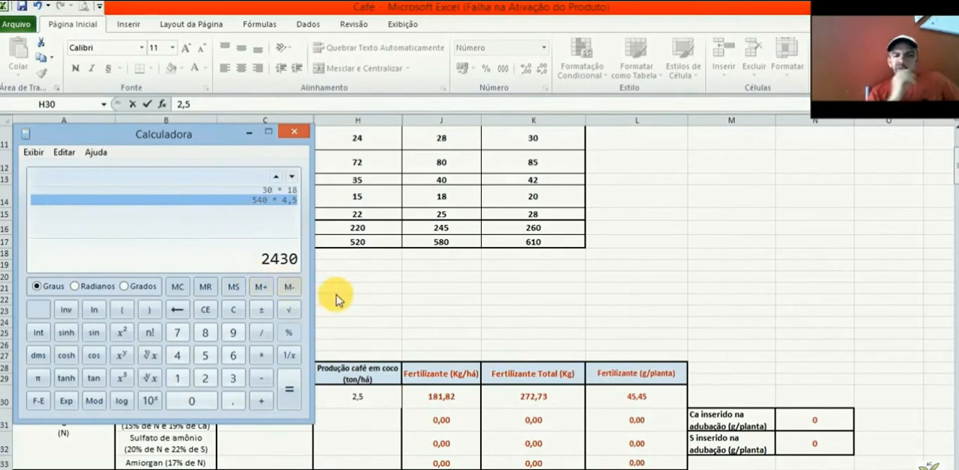
click(297, 136)
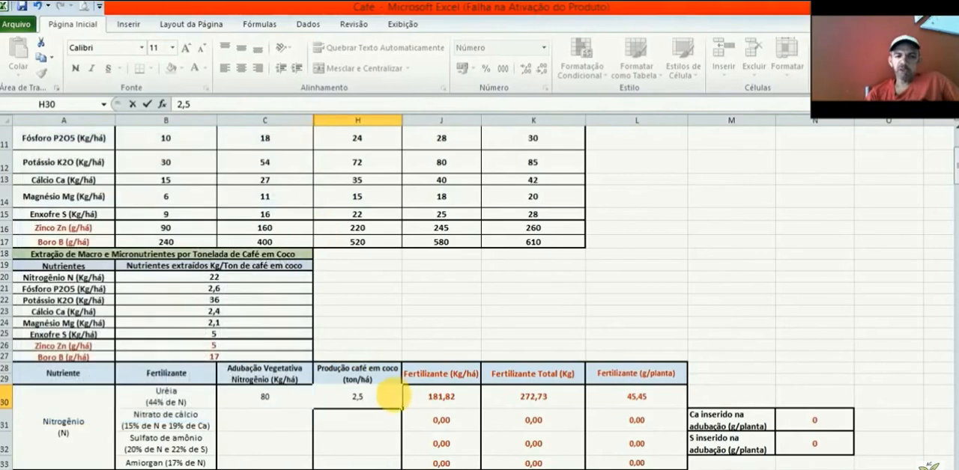
Step: Commit the coffee production entry for Uréia and check its fertilizer amounts per hectare, in total and per plant
click(382, 404)
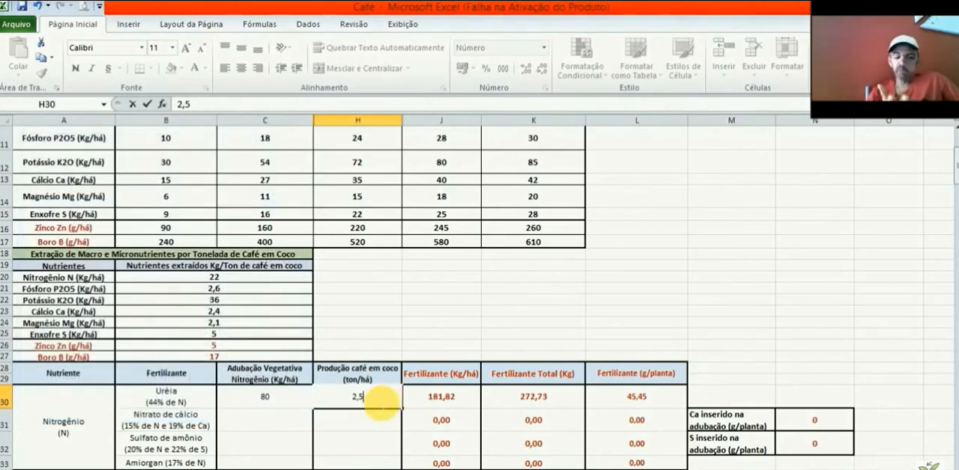
click(472, 402)
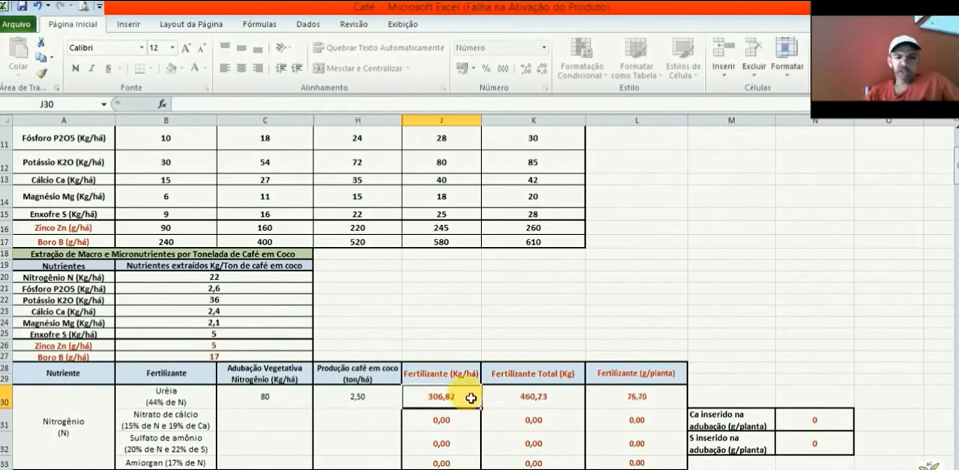
click(580, 399)
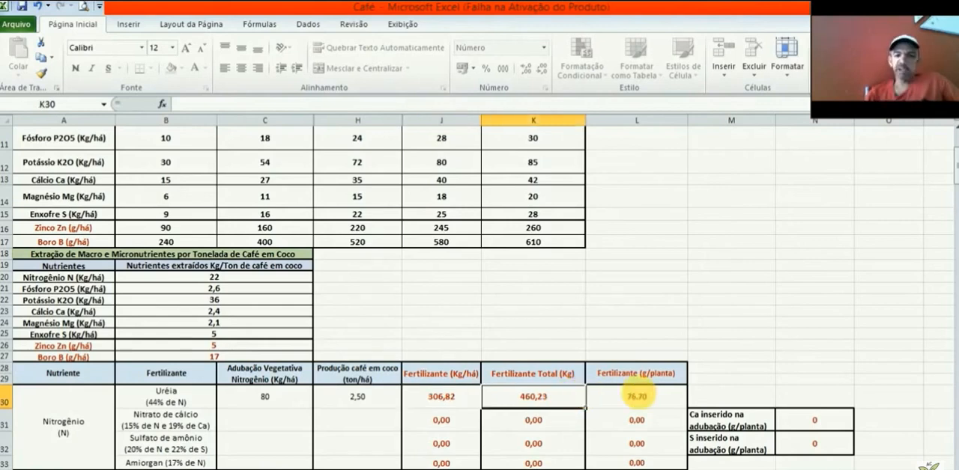
click(671, 398)
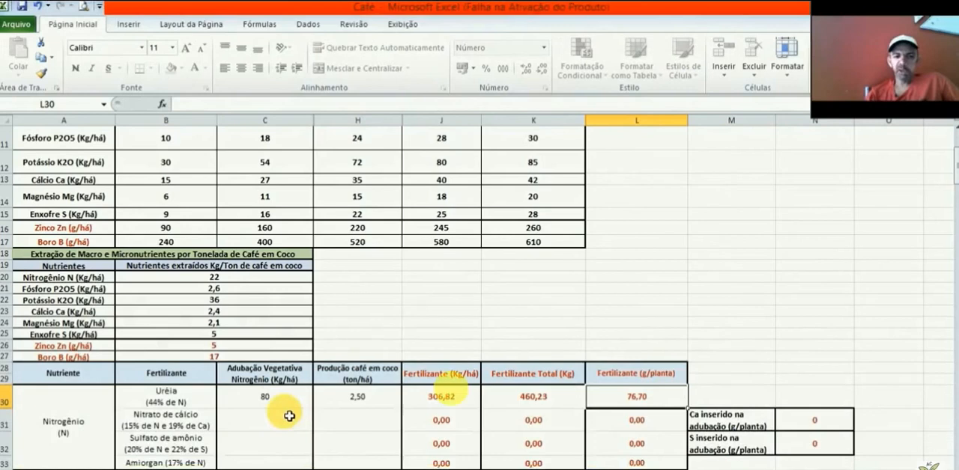
Step: Examine the phosphate fertilization suggestion for soil P up to 9 mg/dm³ and coffee production from 1,65 to 3 ton/há
click(289, 417)
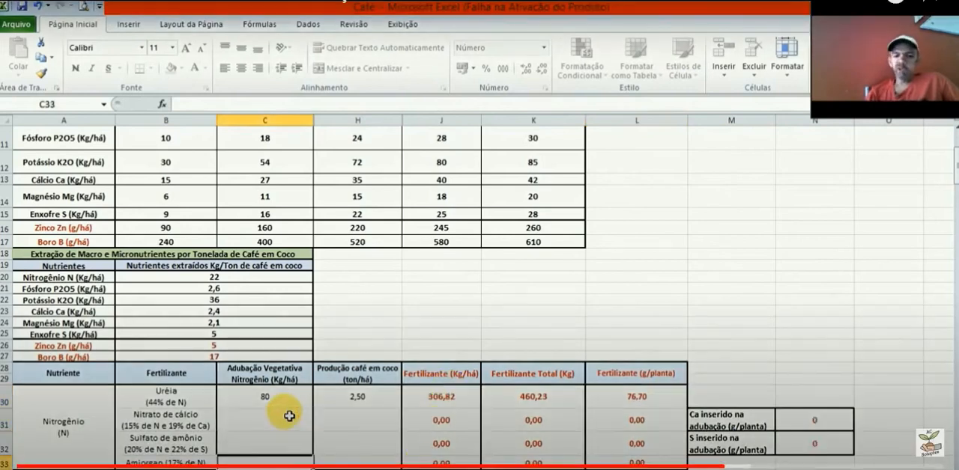
key(Down)
key(Down)
key(Down)
key(Down)
key(Down)
key(Down)
key(Down)
key(Down)
key(Down)
key(Down)
key(Down)
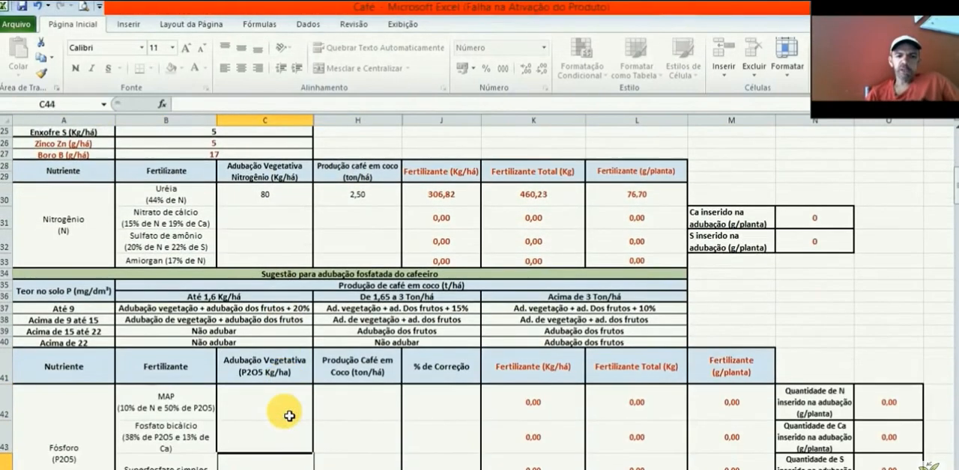
click(376, 332)
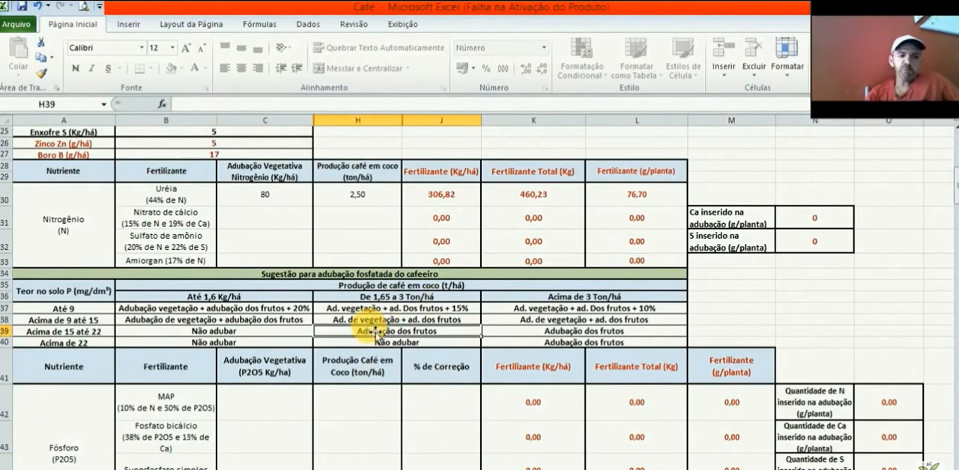
click(101, 313)
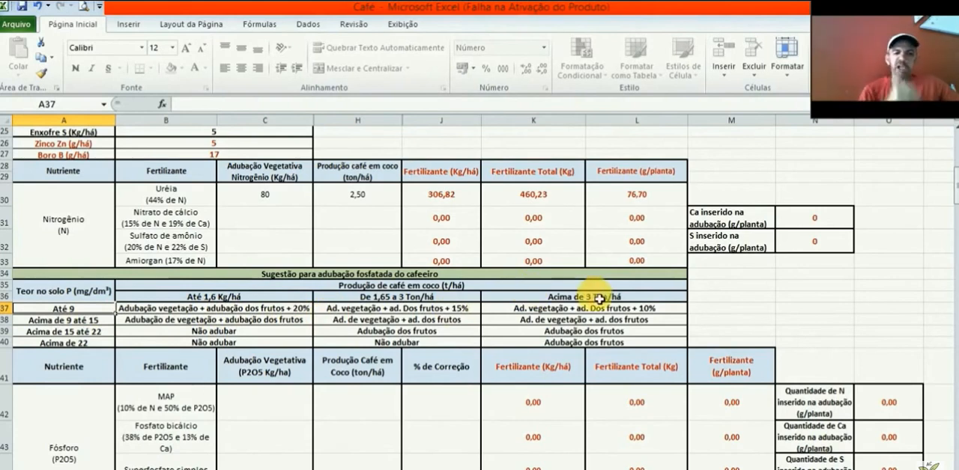
click(437, 302)
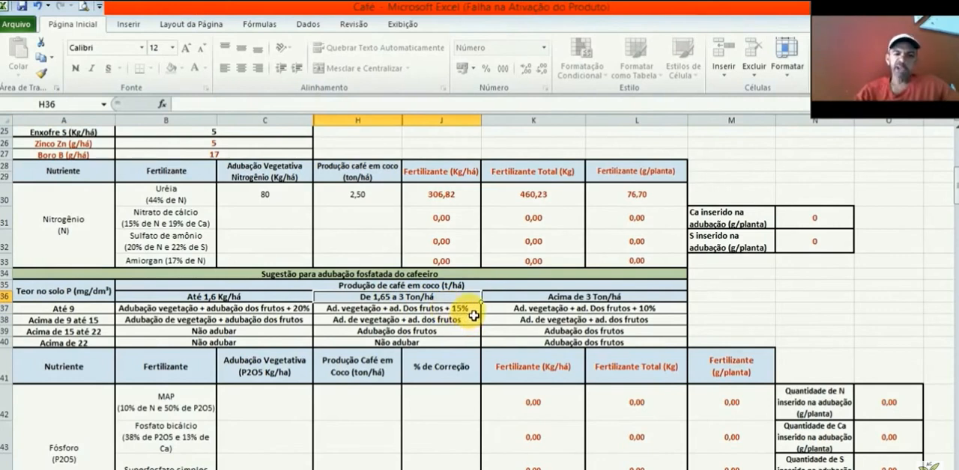
key(Down)
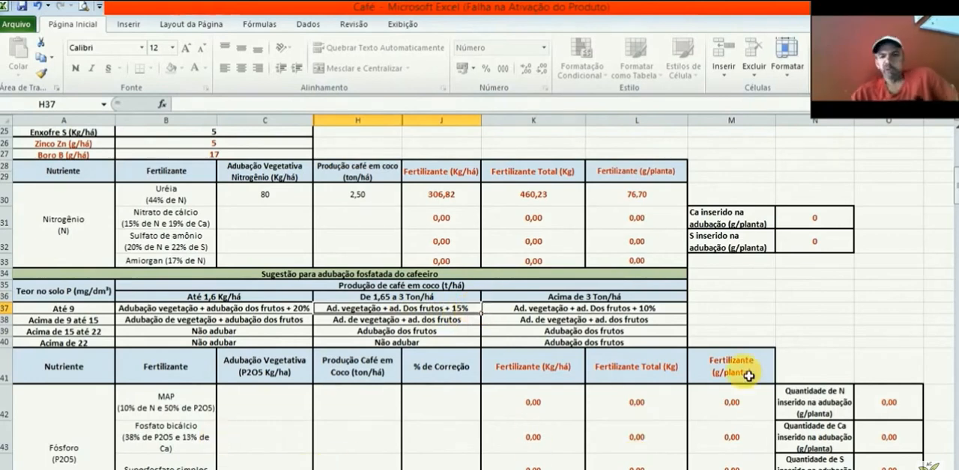
Step: Look up the vegetative P2O5 dose for 4000 plants/há, for use in the Superfosfato simples row of the phosphorus table
drag(951, 183, 949, 196)
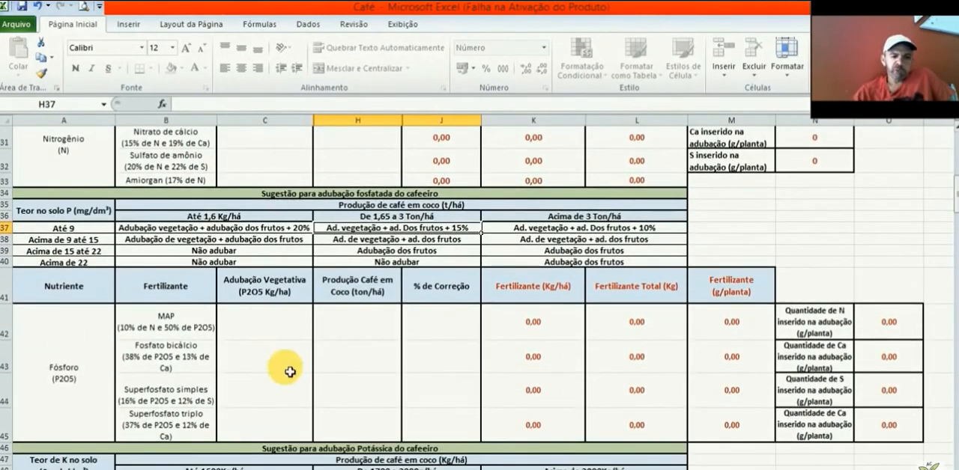
click(277, 403)
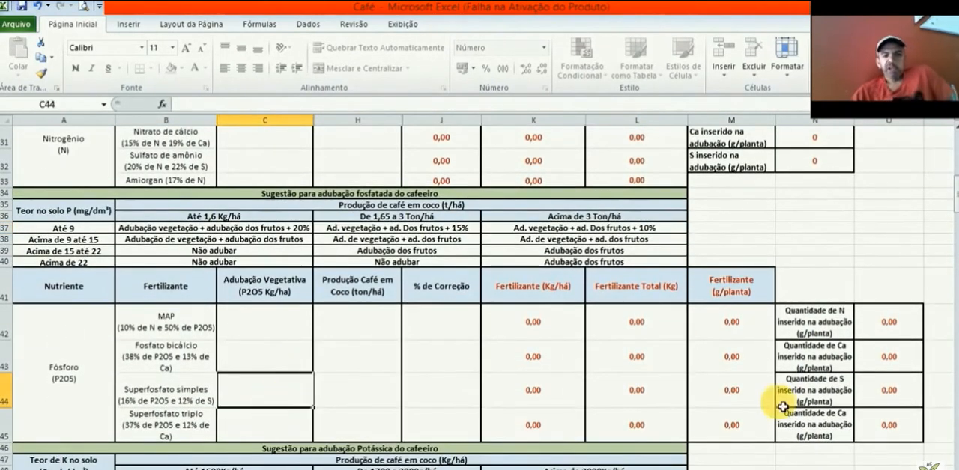
drag(950, 199, 946, 161)
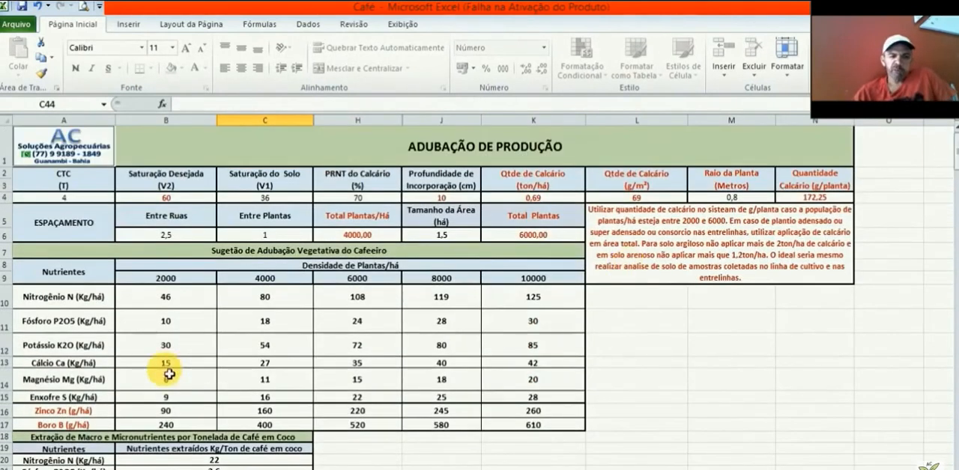
click(266, 330)
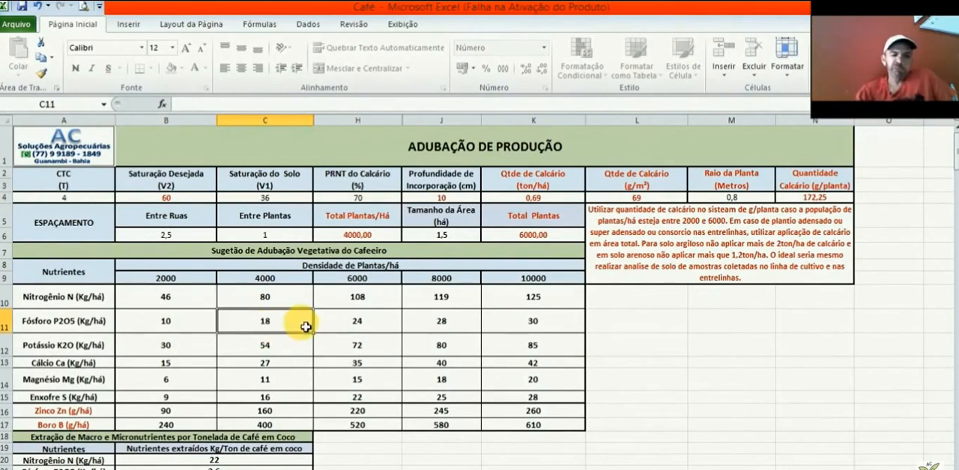
scroll(948, 161, down, 5)
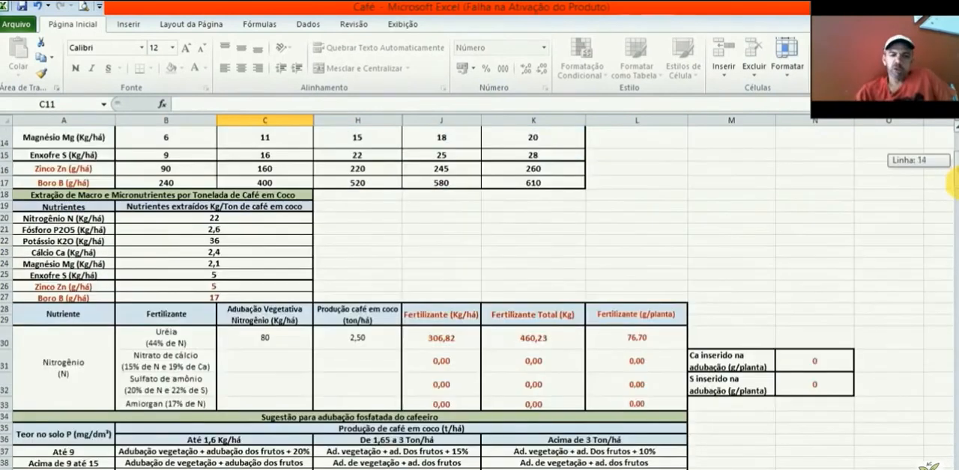
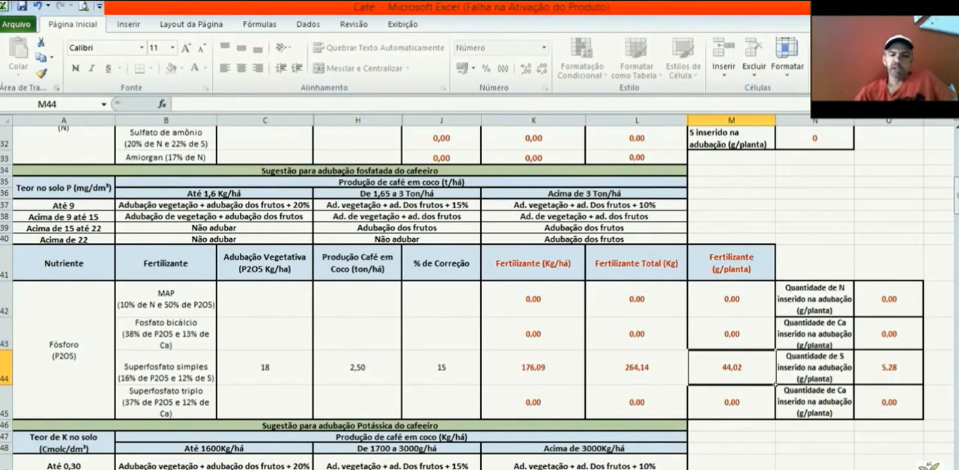
Step: Examine the potassium suggestion for soil K up to 0,30 and look up the vegetative K2O dose for 4000 plants/há
scroll(479, 299, down, 4)
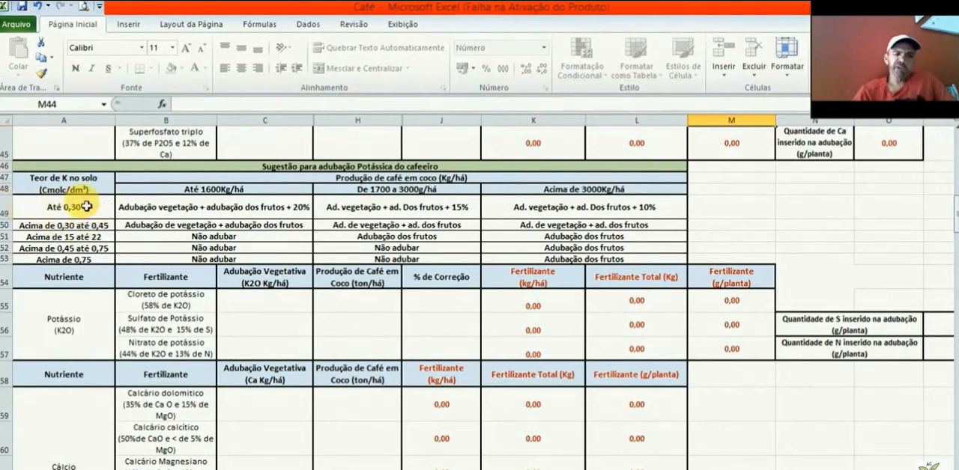
click(8, 208)
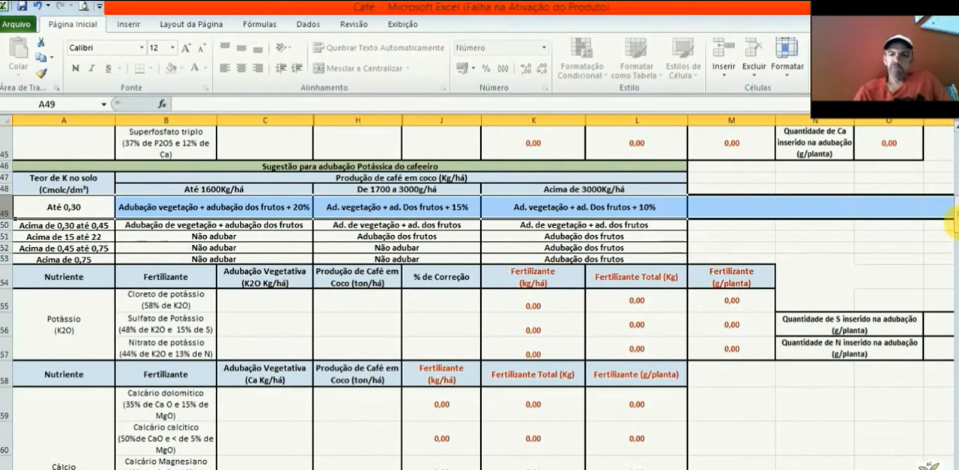
drag(954, 220, 954, 171)
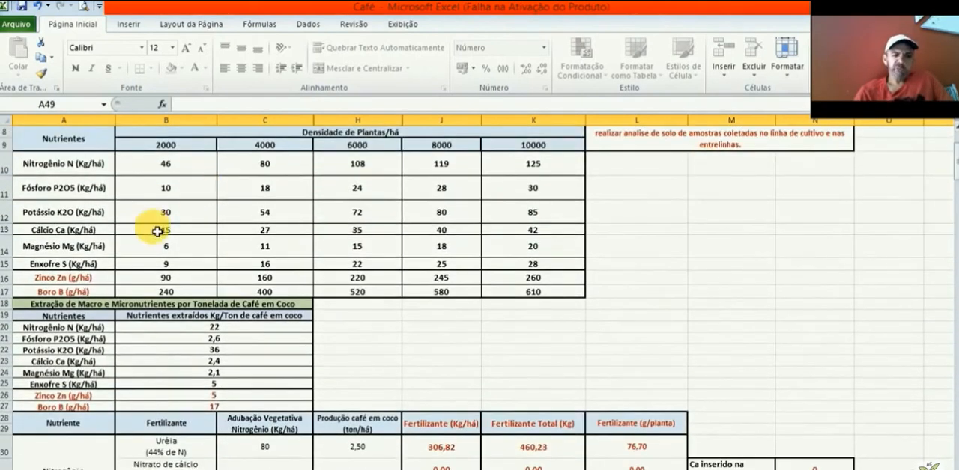
click(308, 213)
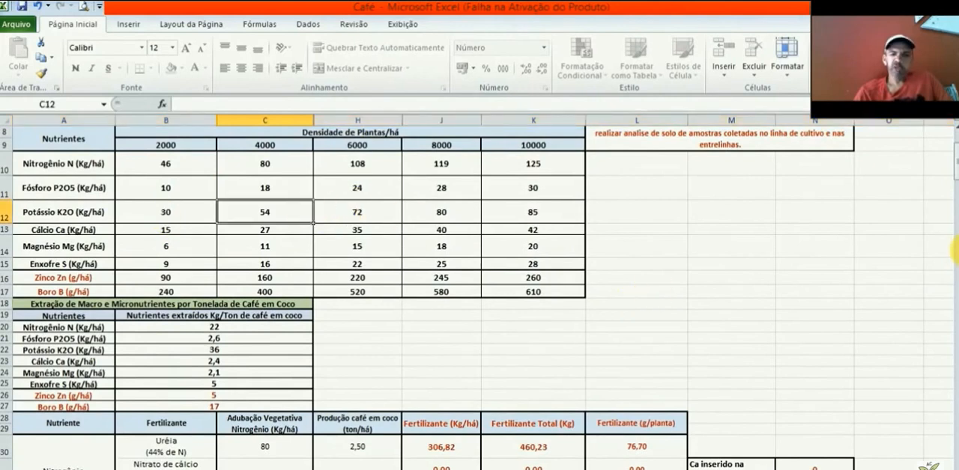
Step: Enter 54 kg/há as the vegetative K2O dose for Cloreto de potássio, matching the 4000 plants/há density
drag(950, 173, 954, 227)
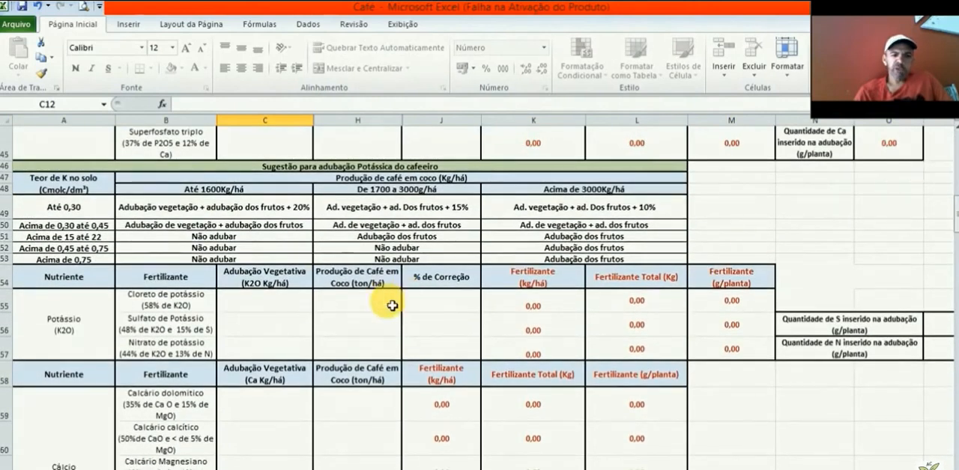
click(277, 312)
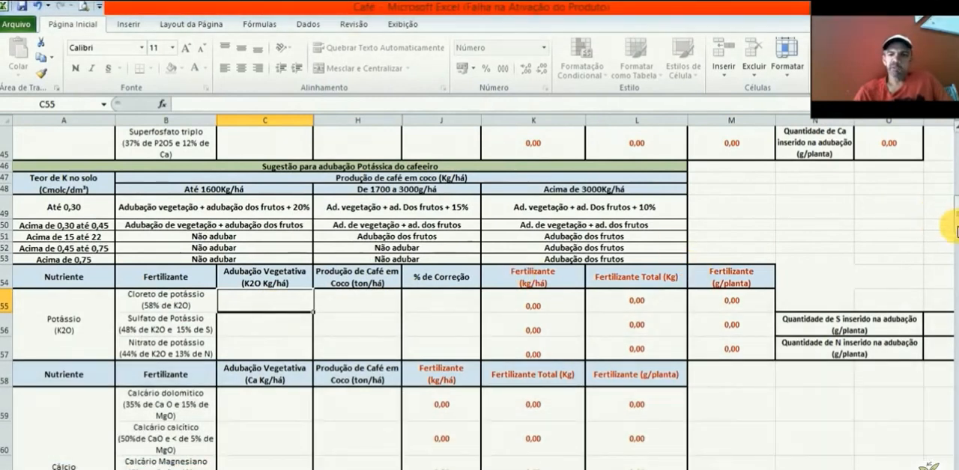
drag(952, 218, 954, 172)
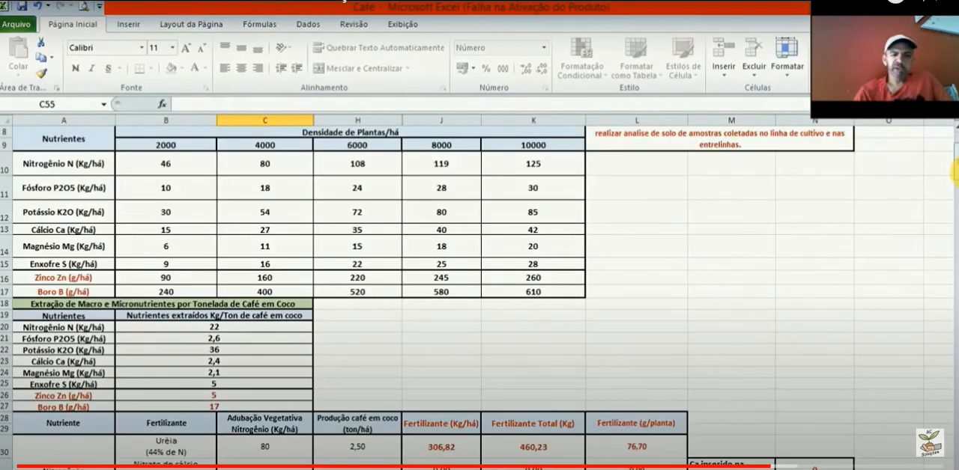
click(287, 212)
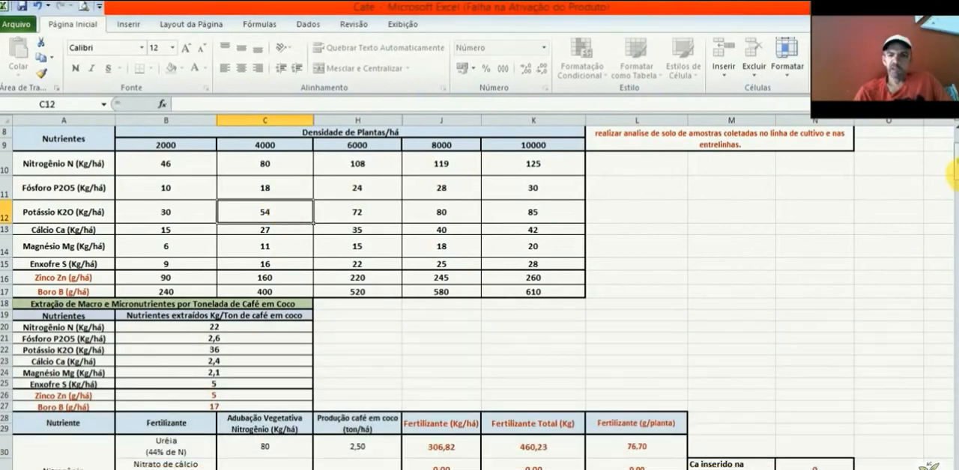
drag(950, 167, 954, 223)
click(266, 304)
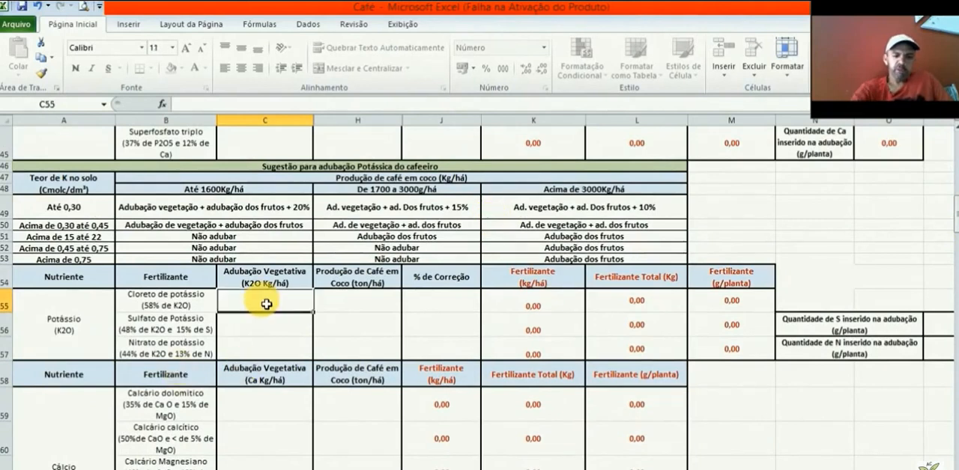
text(54)
Step: Set the Cloreto de potássio coffee production to 2,5 ton/há and the correction to 15%, and check the fertilizer amount per plant
click(390, 311)
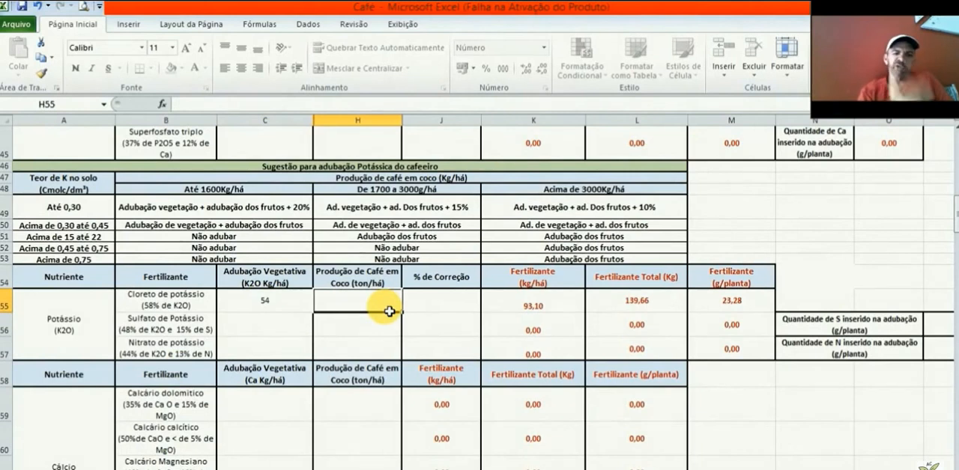
text(2)
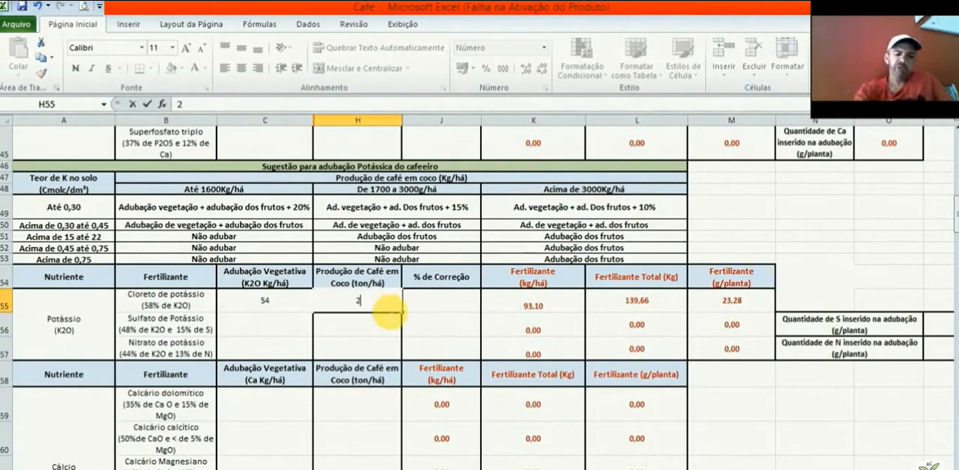
text(,5)
click(472, 308)
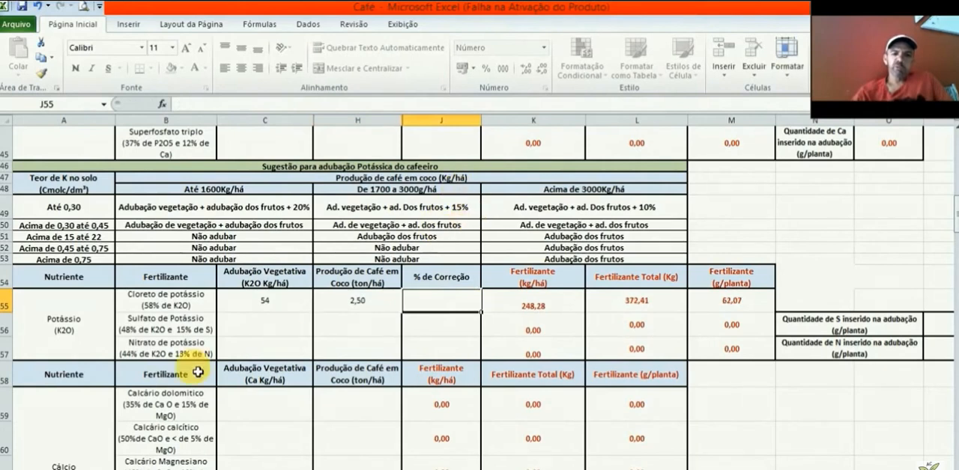
text(15)
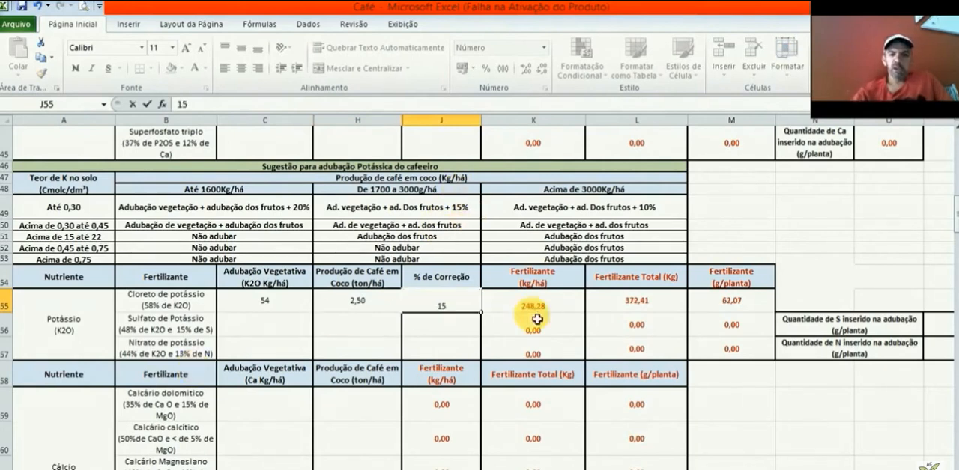
click(560, 307)
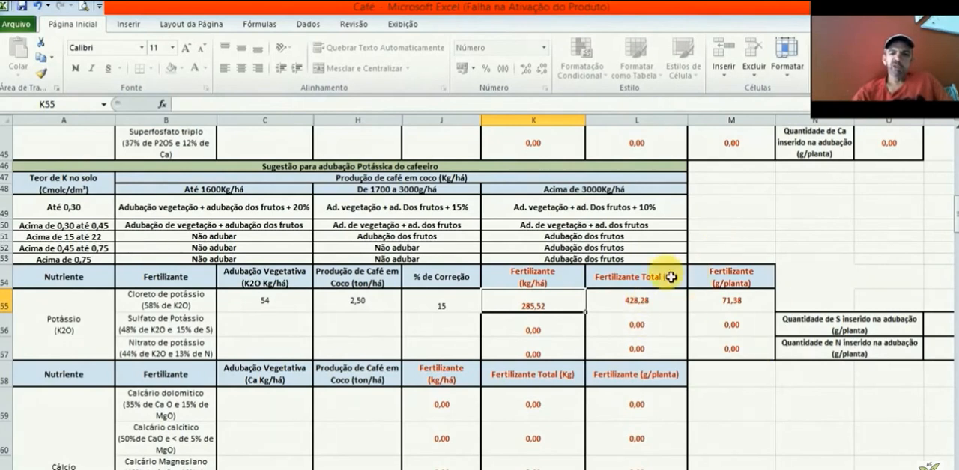
click(761, 309)
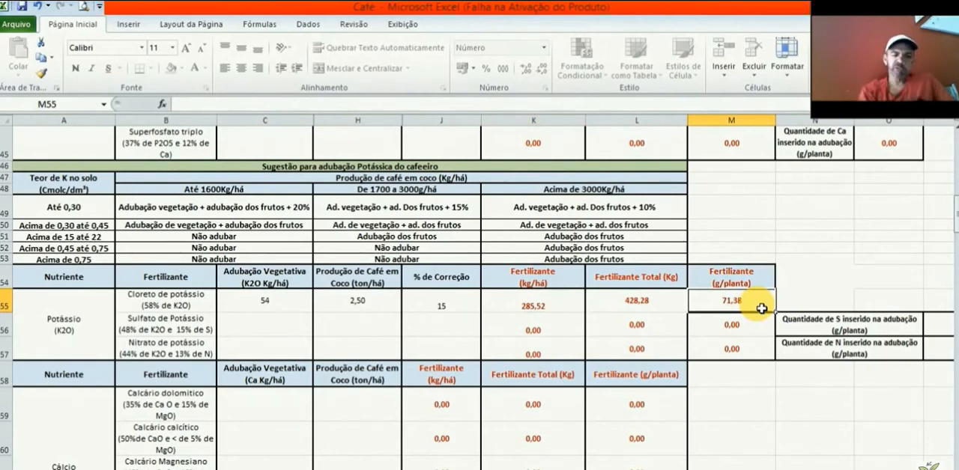
Step: Look through the calcium, magnesium, sulphur, boron and zinc fertilizer tables below the potassium table
click(266, 413)
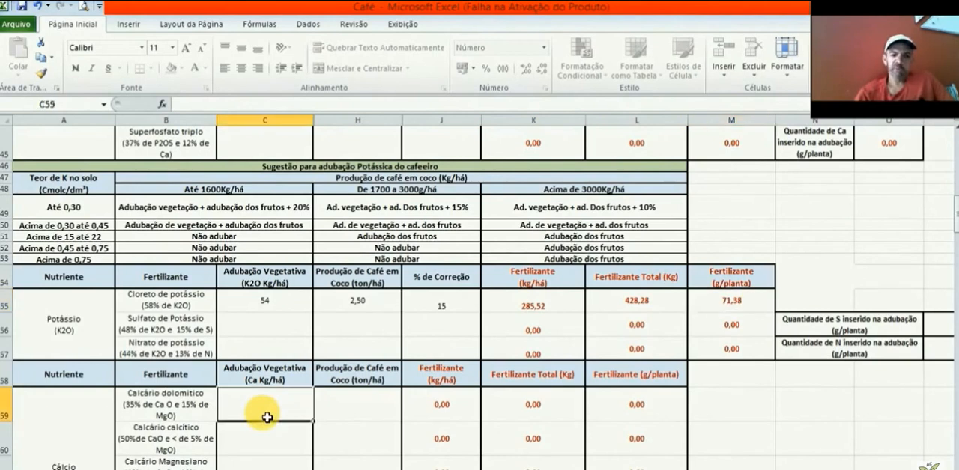
key(Return)
key(Down)
key(Down)
key(Down)
key(Down)
key(Down)
key(Down)
key(Down)
key(Down)
key(Down)
key(Down)
key(Down)
key(Down)
key(Down)
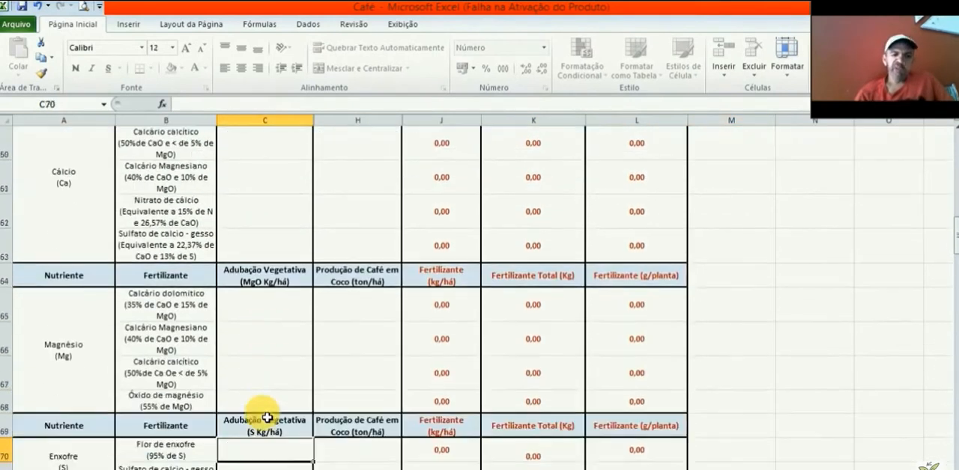
key(Down)
key(Down)
key(Down)
key(Down)
key(Down)
key(Down)
key(Down)
key(Down)
key(Down)
key(Down)
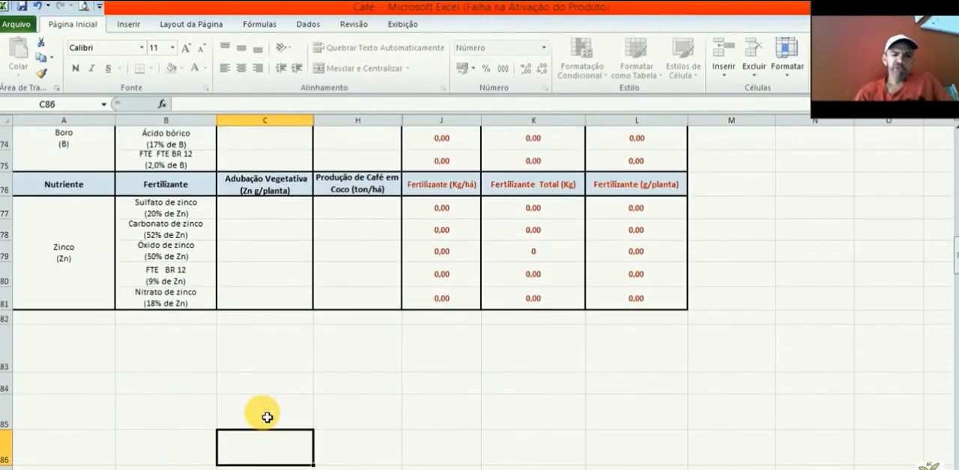
key(Up)
key(Up)
key(Up)
key(Up)
key(Up)
key(Up)
key(Up)
key(Up)
key(Up)
key(Up)
key(Up)
key(Up)
key(Up)
key(Up)
key(Up)
key(Up)
key(Up)
key(Up)
key(Up)
key(Up)
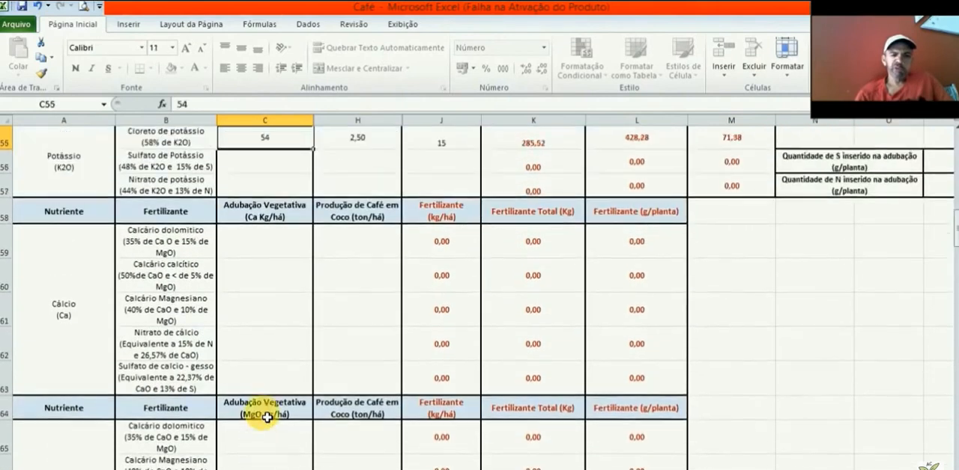
key(Down)
key(Down)
key(Down)
key(Down)
key(Down)
key(Down)
key(Down)
key(Down)
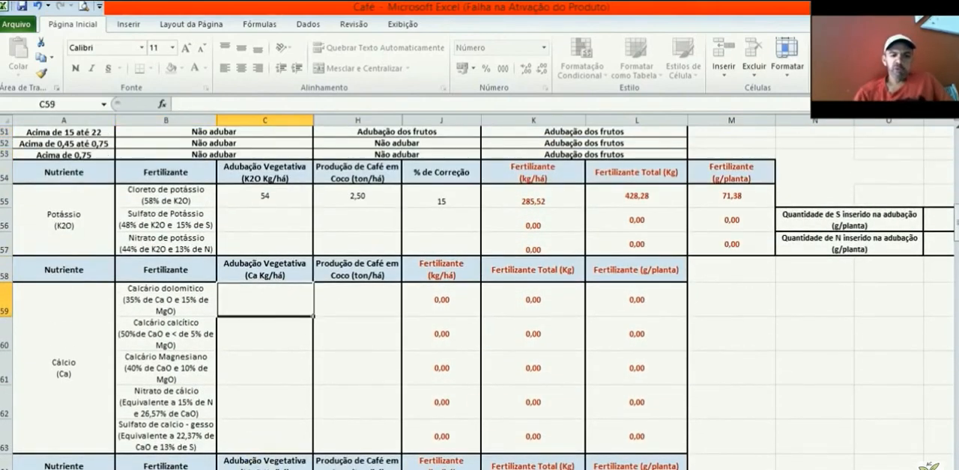
scroll(292, 312, down, 1)
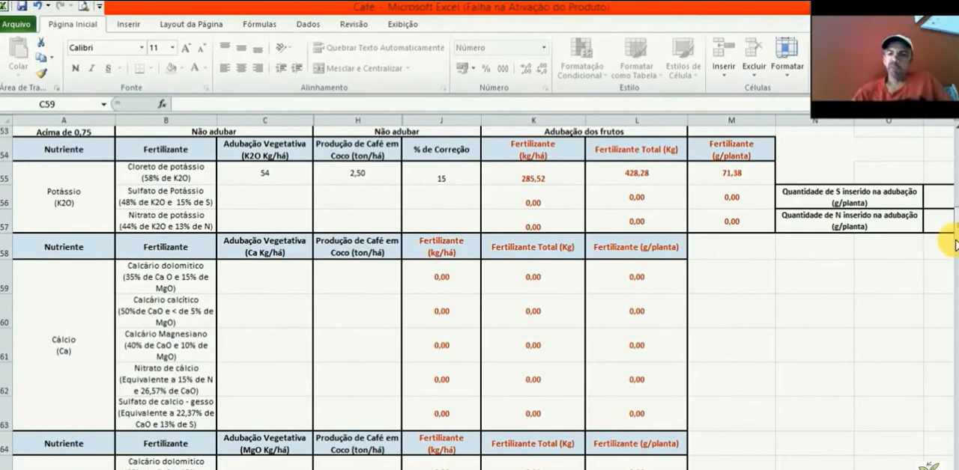
Step: Look up the vegetative calcium dose for 4000 plants/há in the Cálcio Ca row of the plant density table
click(952, 234)
drag(950, 213, 948, 206)
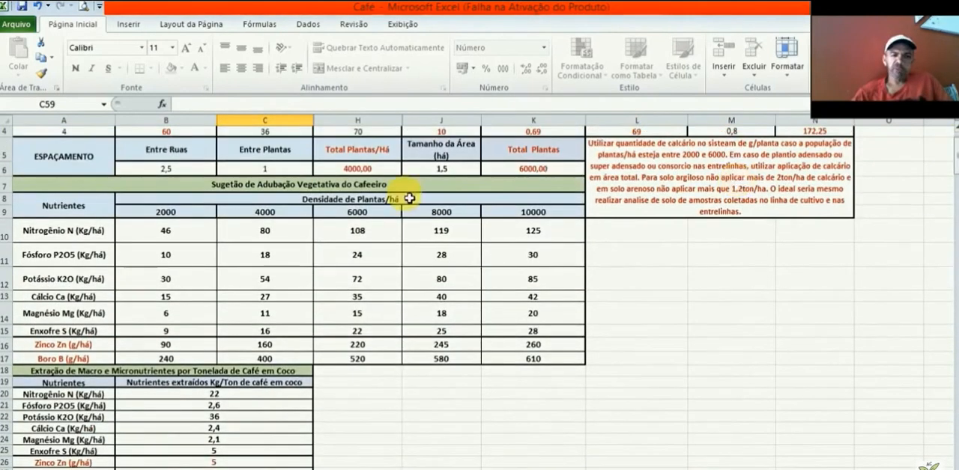
click(98, 299)
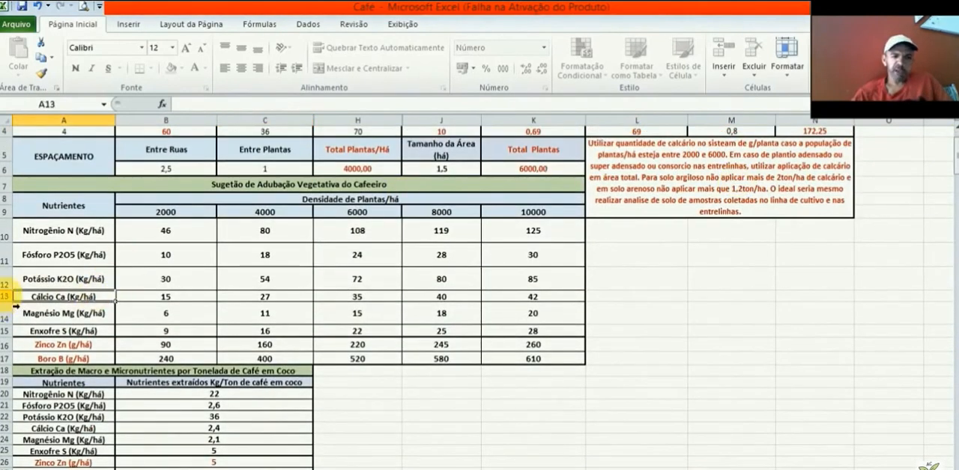
click(15, 301)
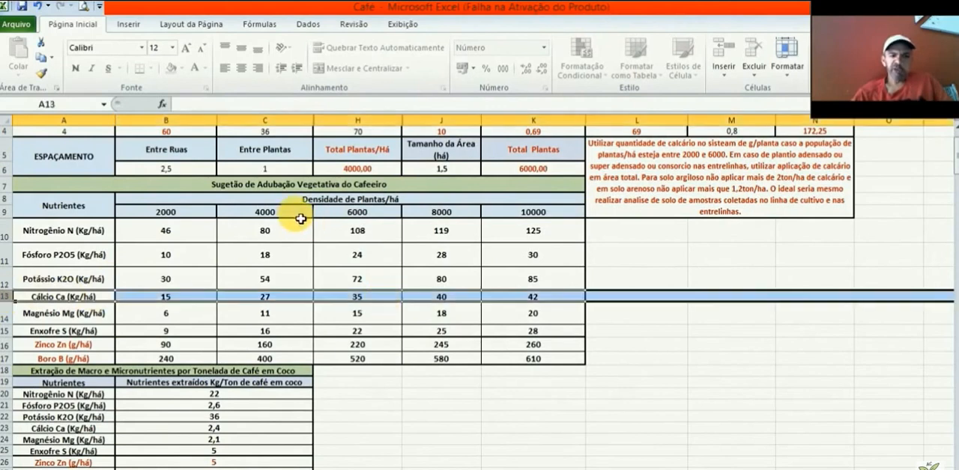
click(302, 299)
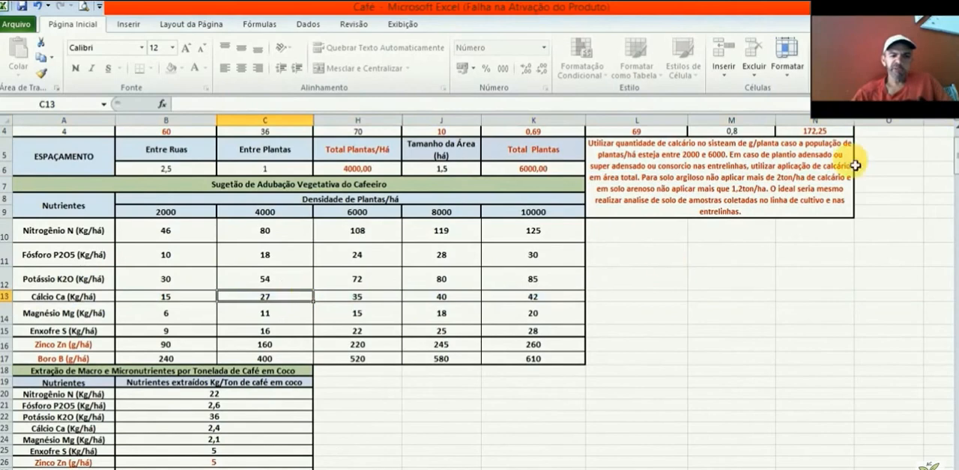
Step: For Calcário dolomítico in the calcium table, enter a vegetative Ca dose of 27 kg/há and coffee production of 2,5 ton/há
drag(950, 166, 956, 234)
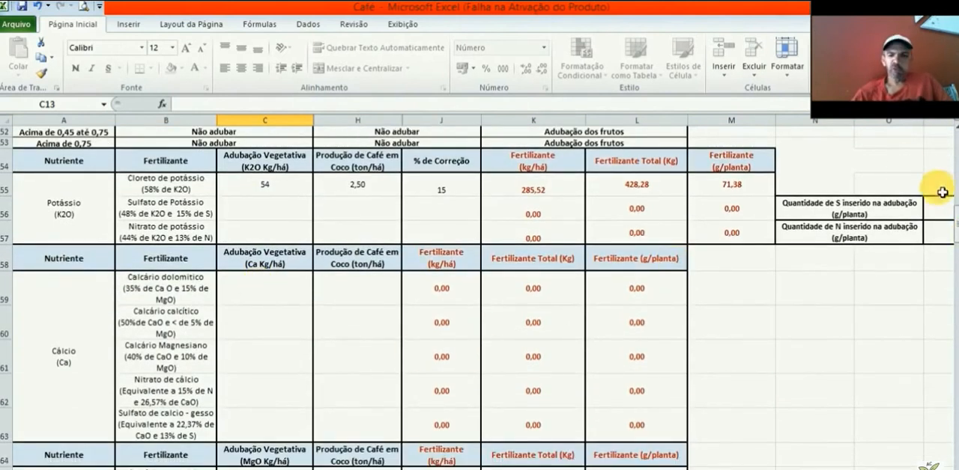
mouse_move(949, 232)
mouse_down()
mouse_move(955, 160)
mouse_move(956, 234)
mouse_up()
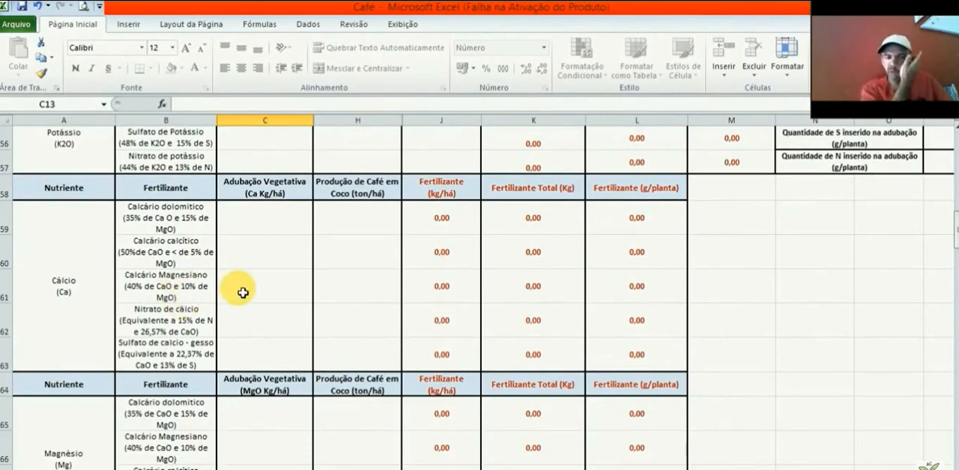
click(288, 223)
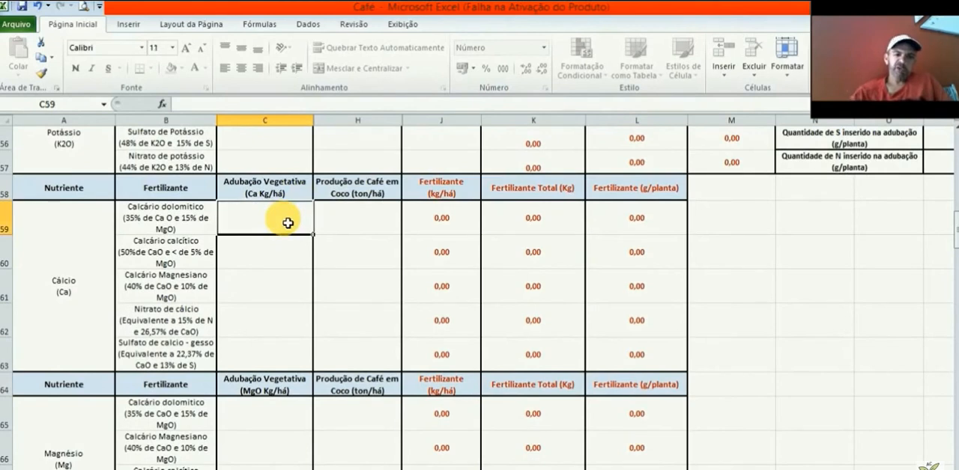
text(27)
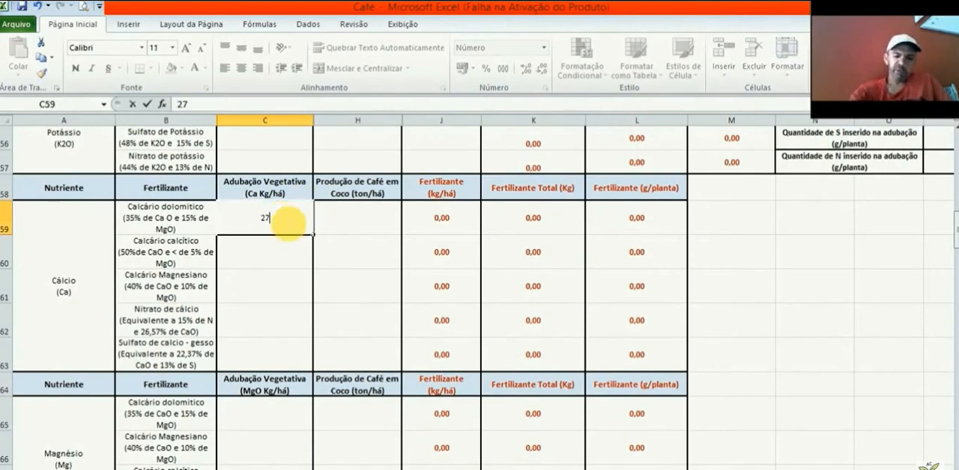
click(363, 212)
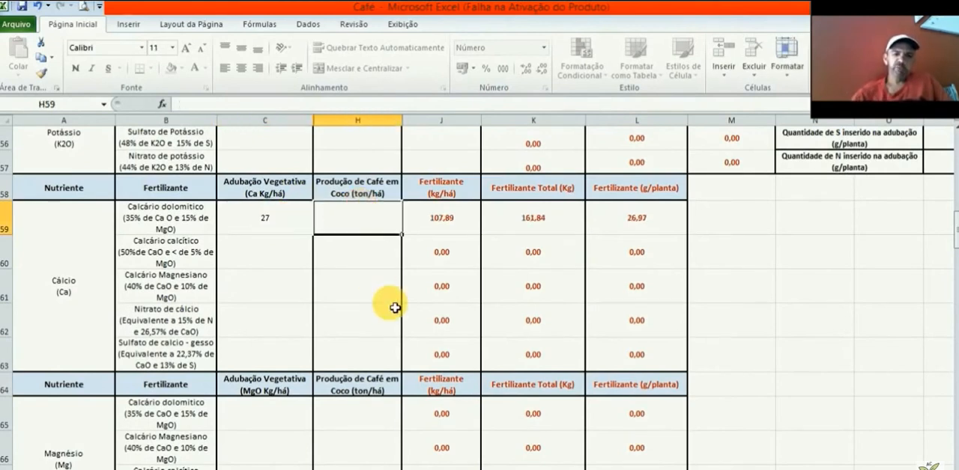
text(2,5)
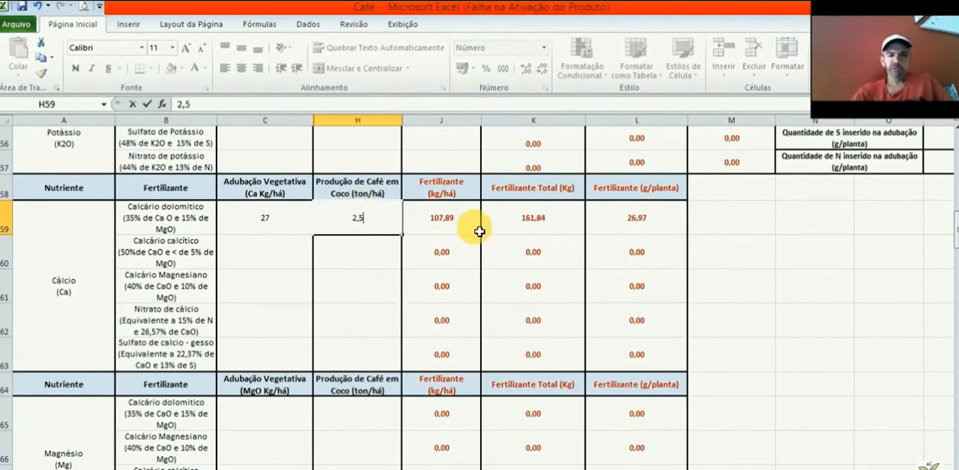
click(441, 223)
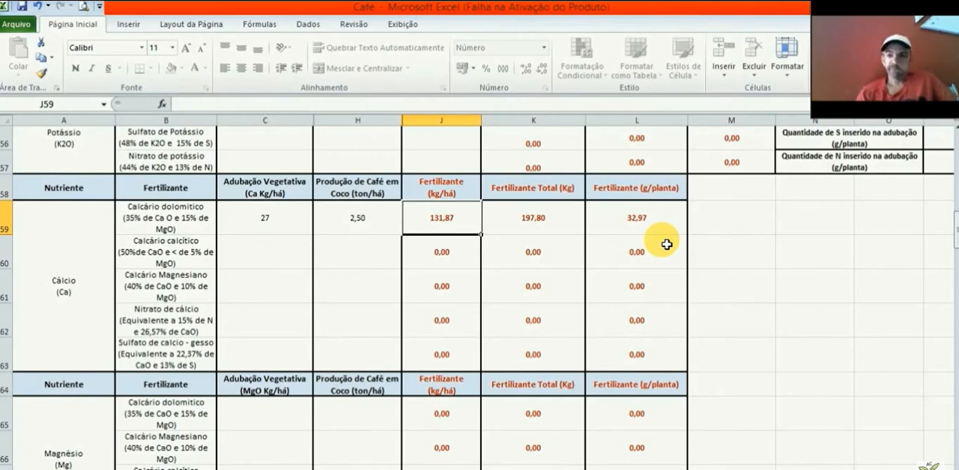
click(189, 219)
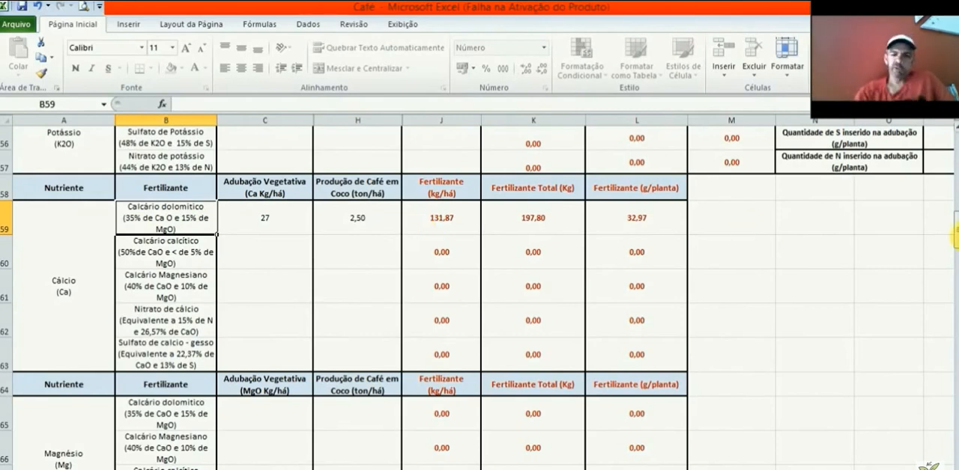
Step: Look up the vegetative magnesium dose for 4000 plants/há in the Magnésio Mg row of the plant density table
drag(951, 243, 954, 248)
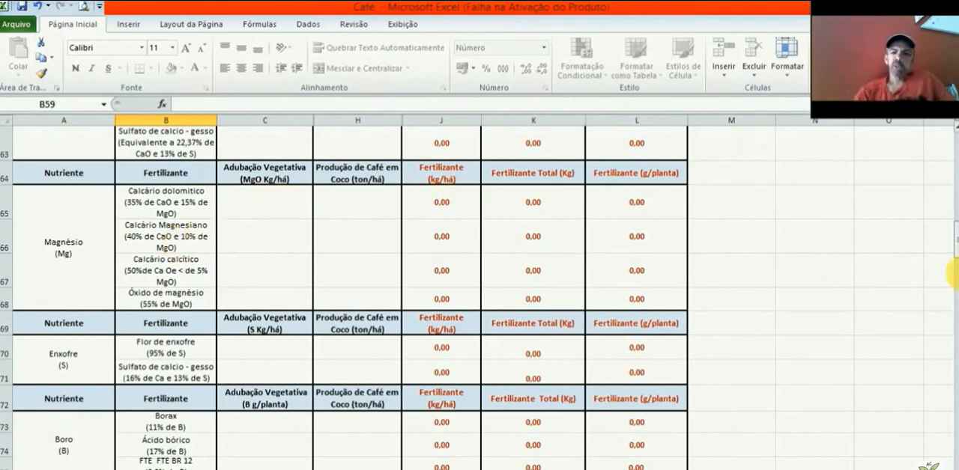
drag(956, 255, 952, 150)
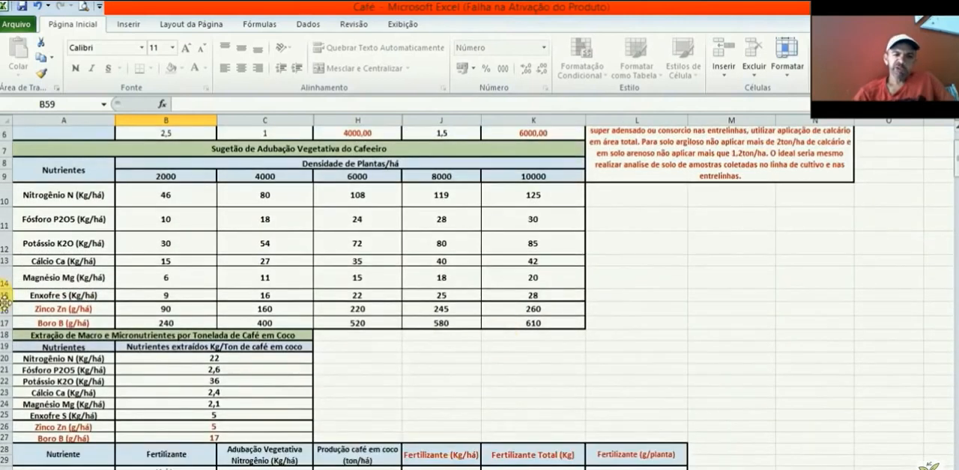
click(8, 278)
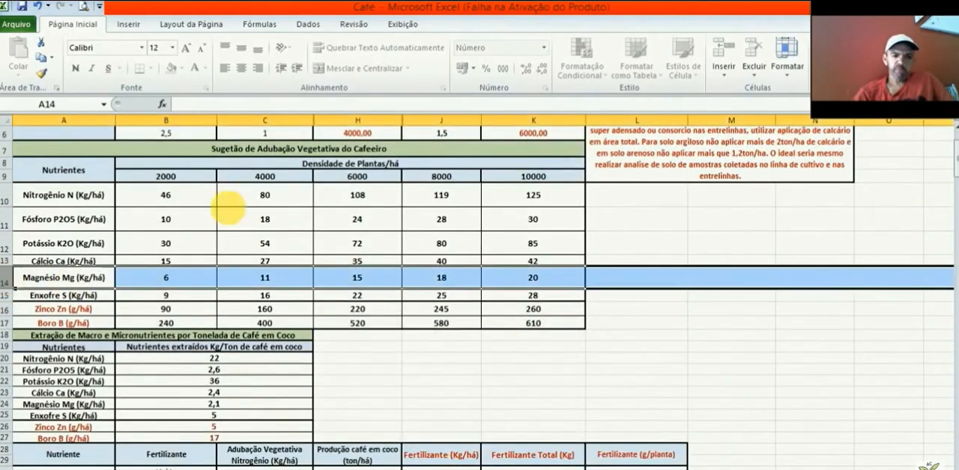
click(295, 276)
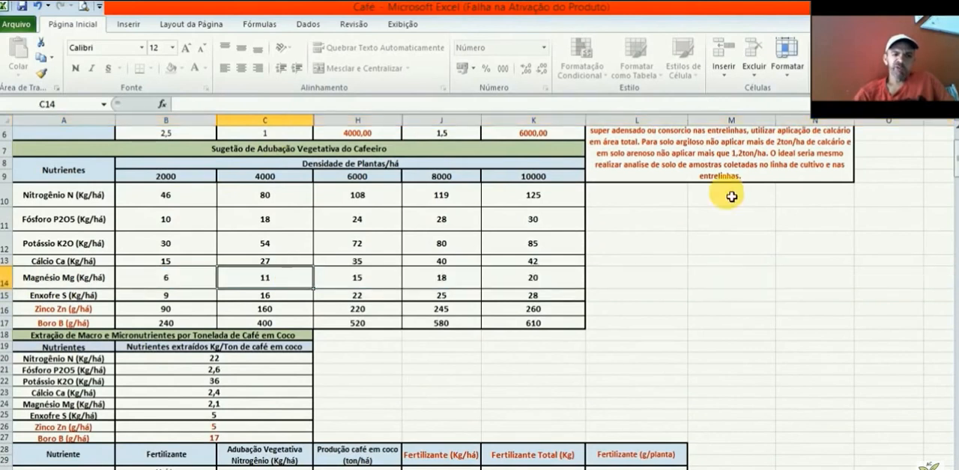
Step: For Calcário dolomítico in the magnesium table, enter a vegetative MgO dose of 11 kg/há and coffee production of 2,5 ton/há
drag(951, 163, 955, 213)
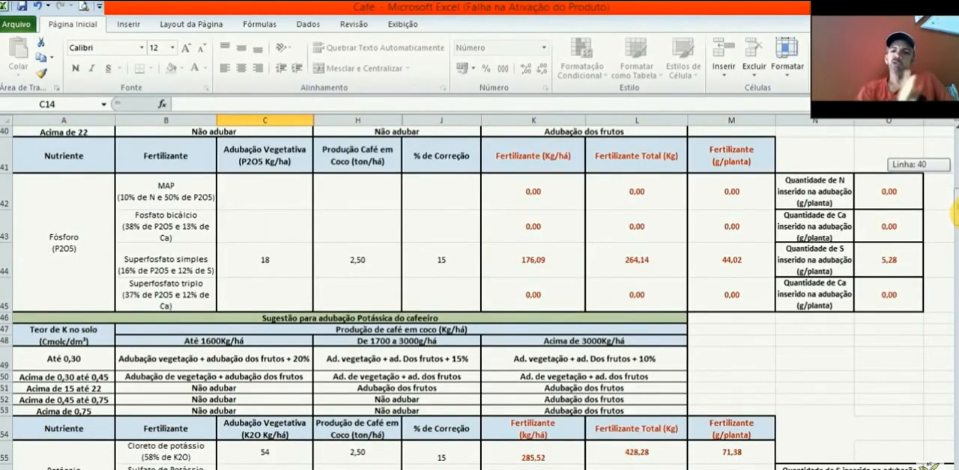
drag(954, 214, 952, 234)
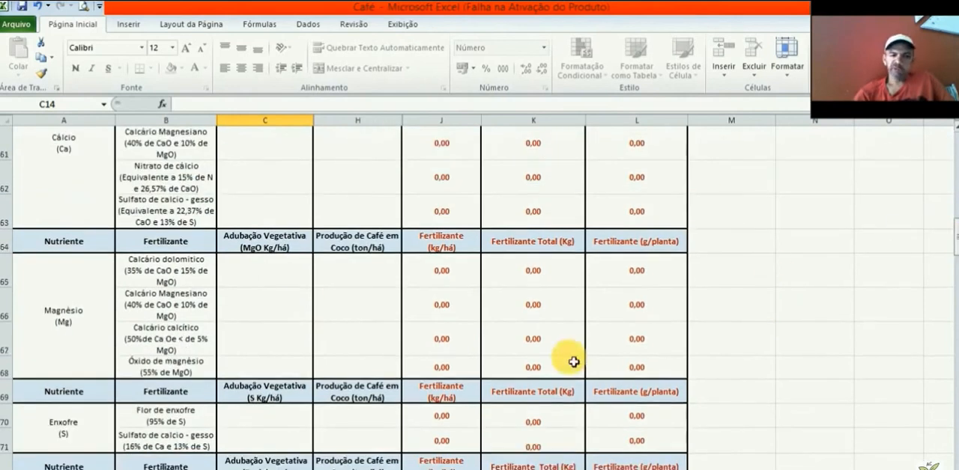
click(267, 278)
text(11)
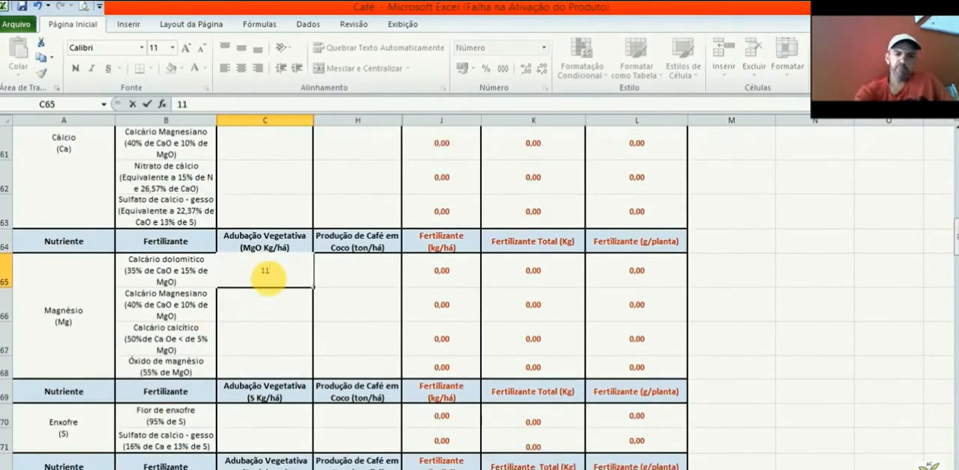
click(378, 278)
text(2)
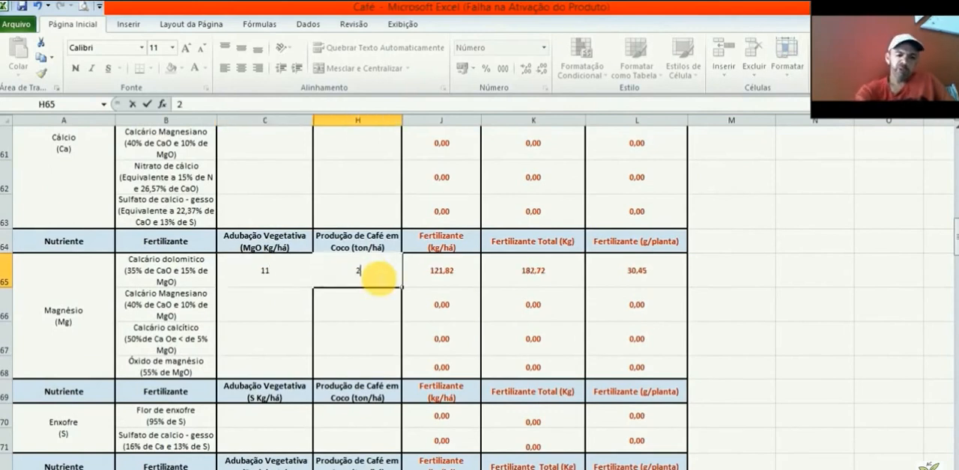
text(,5)
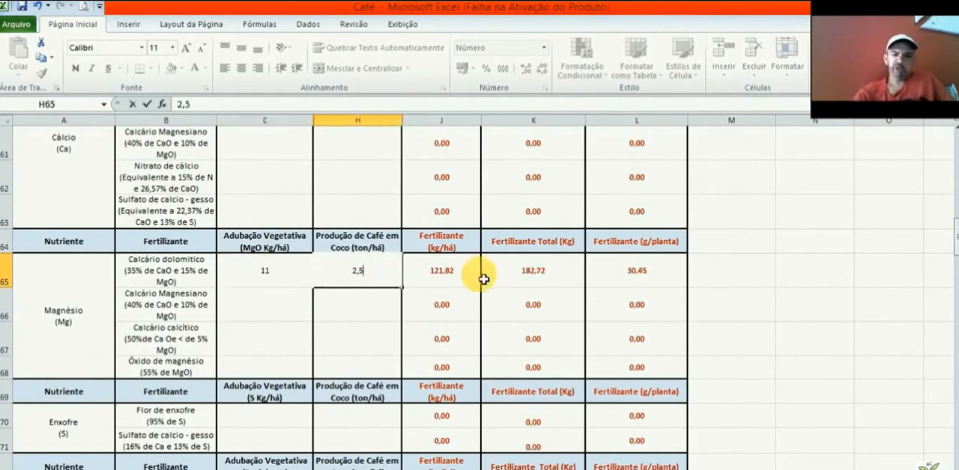
click(446, 275)
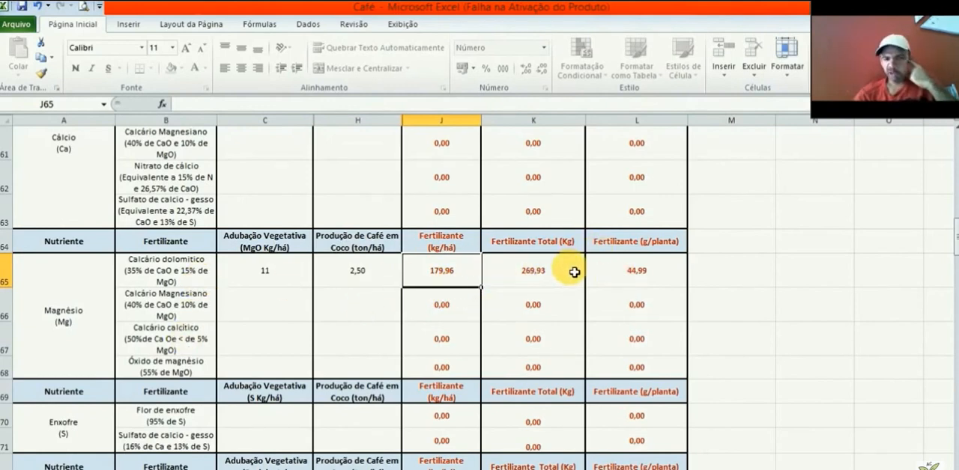
Step: Compare the grams per plant of Calcário dolomítico between the calcium and magnesium tables
click(680, 277)
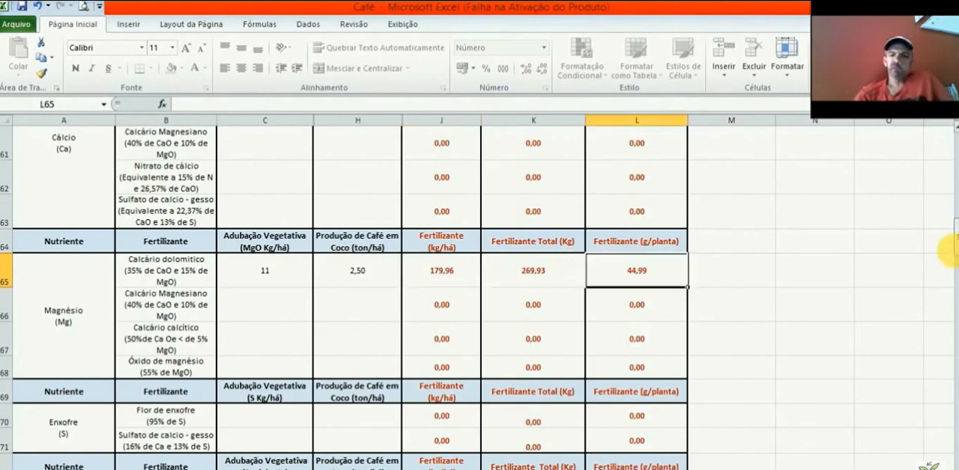
drag(956, 253, 949, 242)
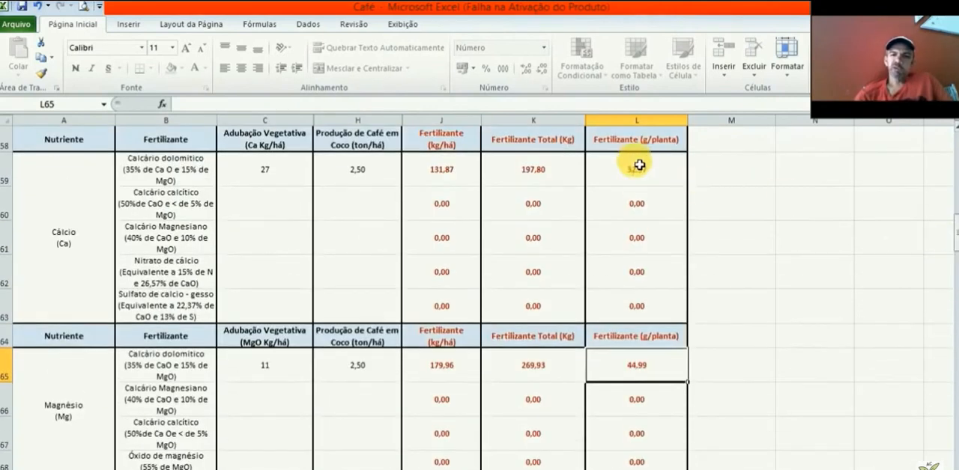
click(673, 178)
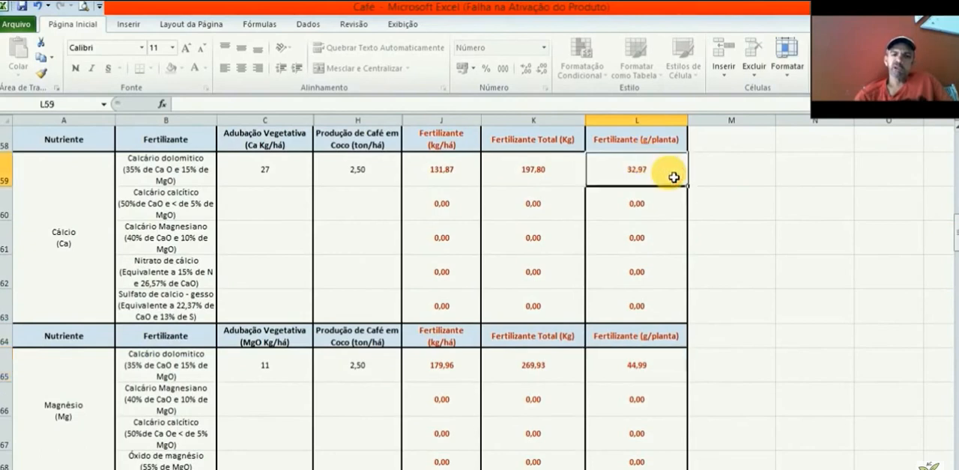
click(654, 373)
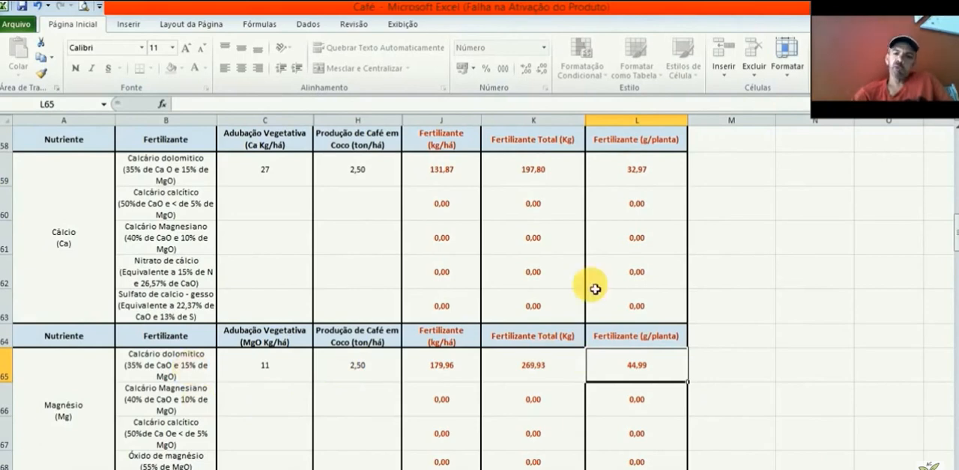
Step: Look up the vegetative sulphur dose for 4000 plants/há in the Enxofre S row of the plant density table
drag(953, 218, 952, 240)
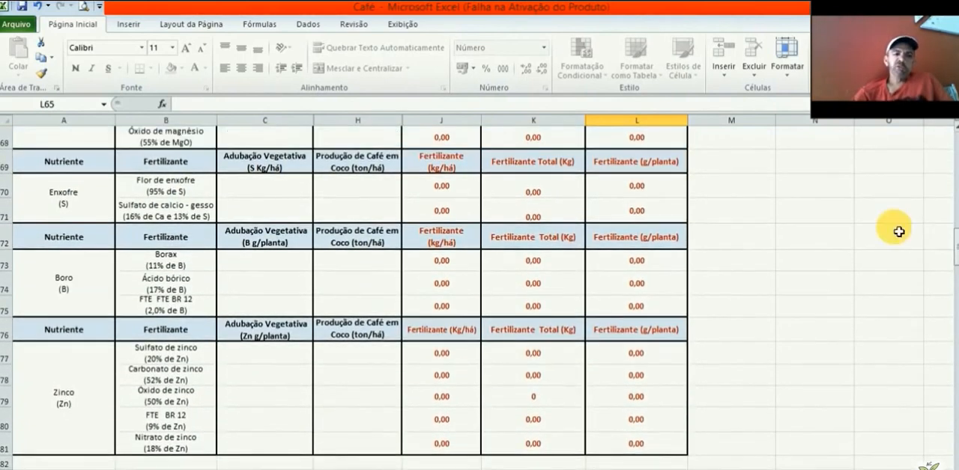
click(258, 187)
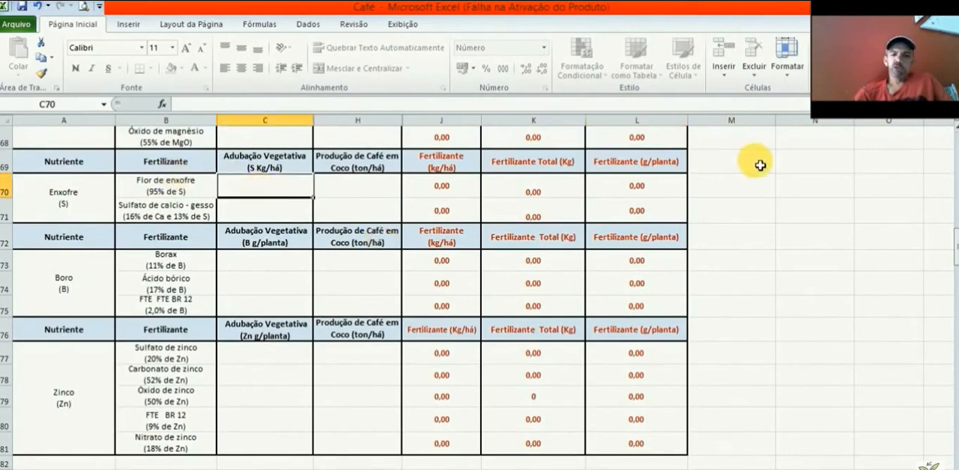
drag(955, 244, 955, 146)
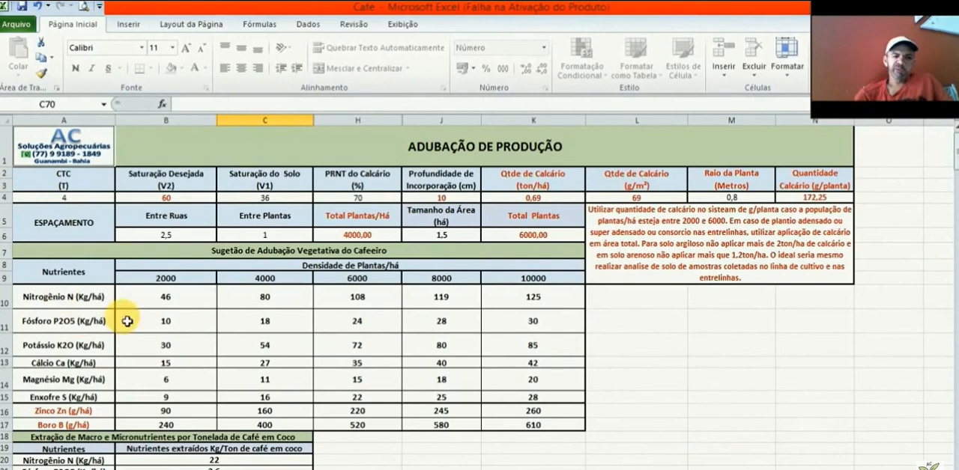
click(9, 398)
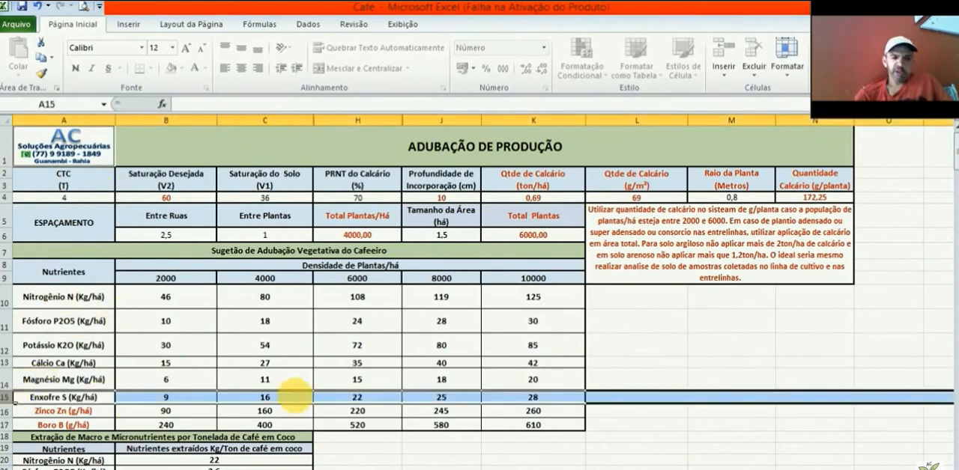
click(293, 404)
Step: For Flor de enxofre, enter a vegetative S dose of 16 kg/há and coffee production of 2,5 ton/há, and check the resulting fertilizer amounts
drag(950, 159, 956, 240)
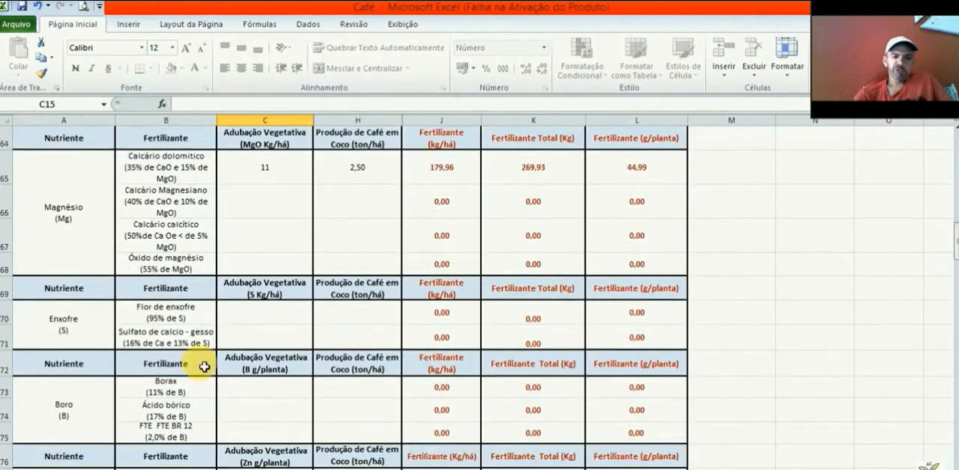
click(277, 316)
text(16)
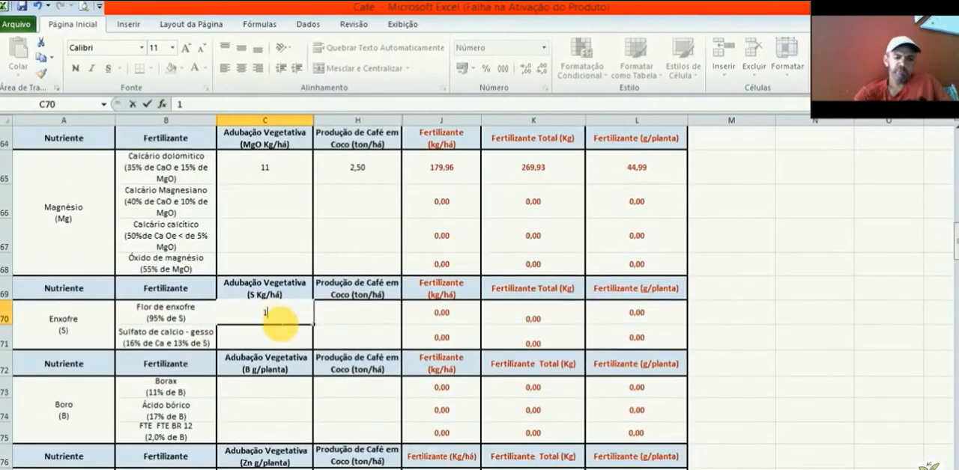
click(372, 317)
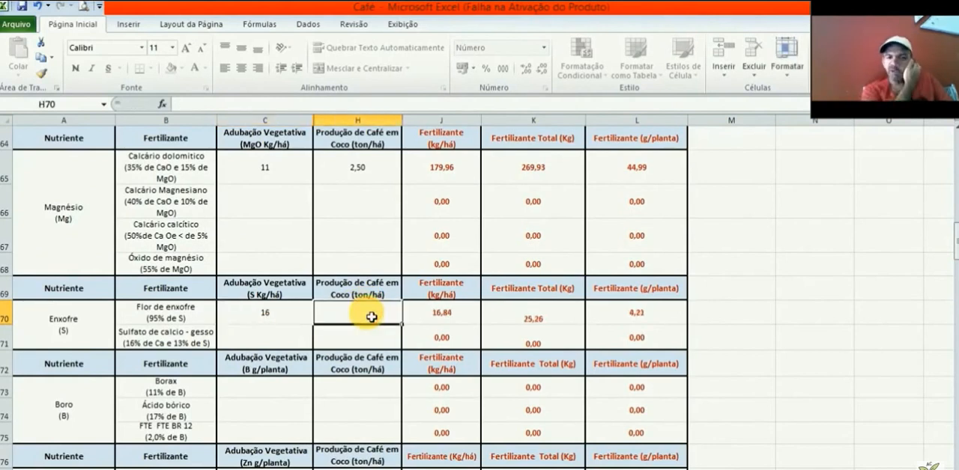
text(2)
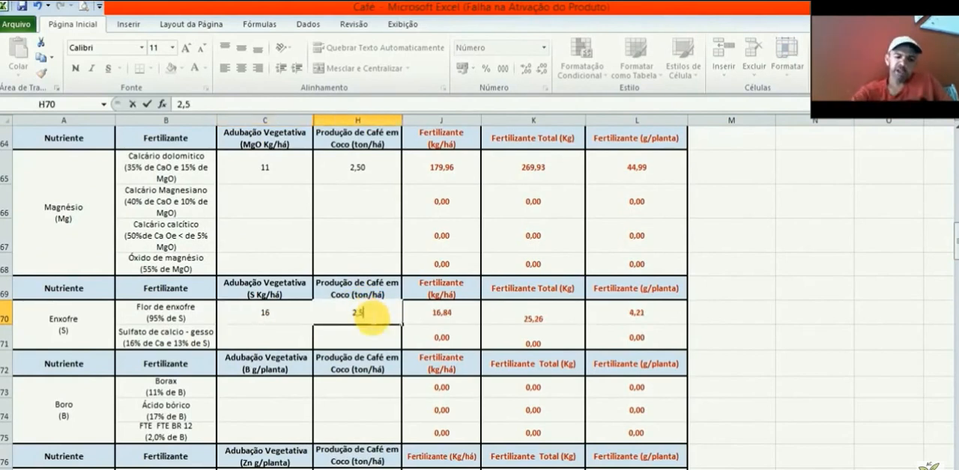
text(,5)
click(461, 315)
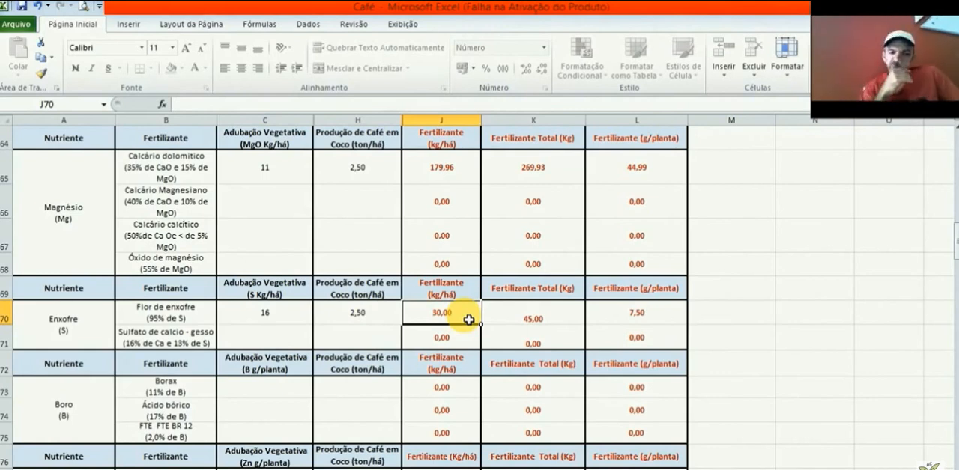
click(574, 317)
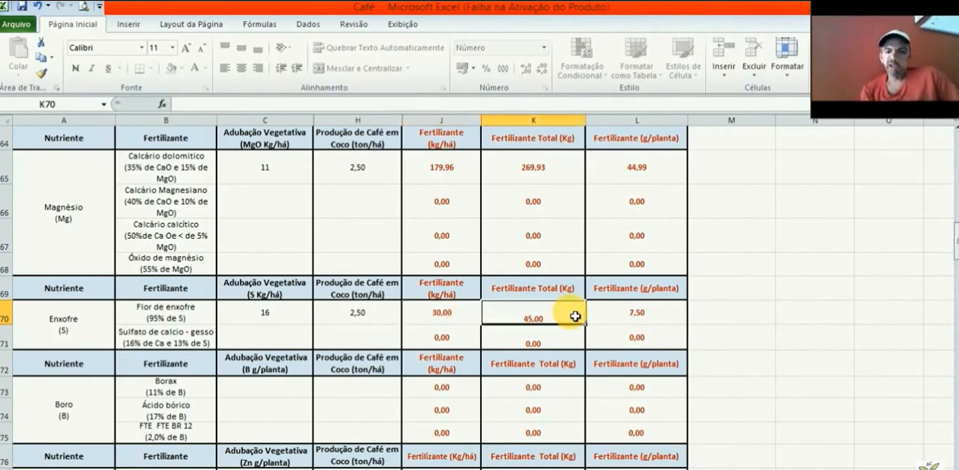
click(672, 321)
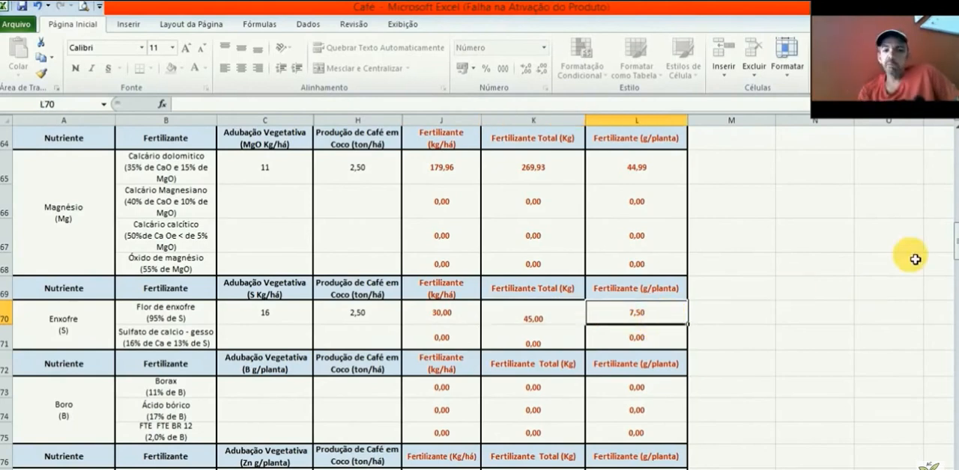
Step: Compare the sulphur per plant already supplied by Superfosfato simples with the Flor de enxofre amount per plant
drag(955, 259, 954, 216)
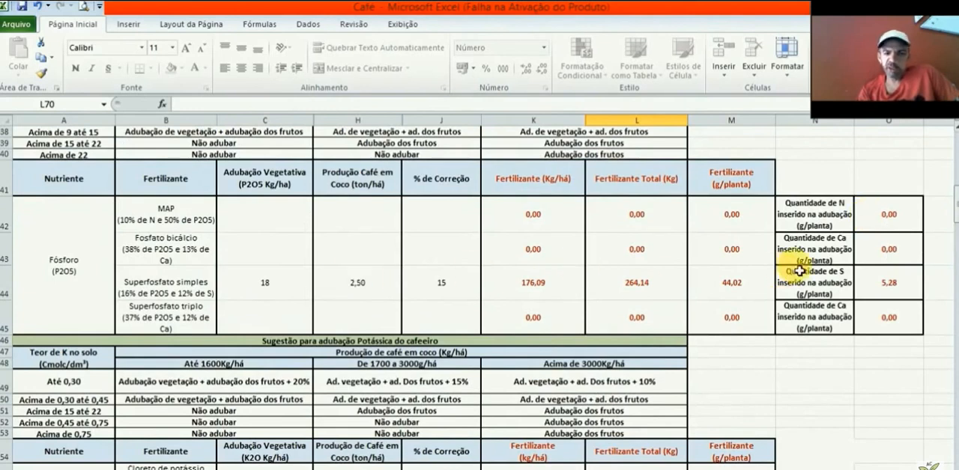
click(905, 292)
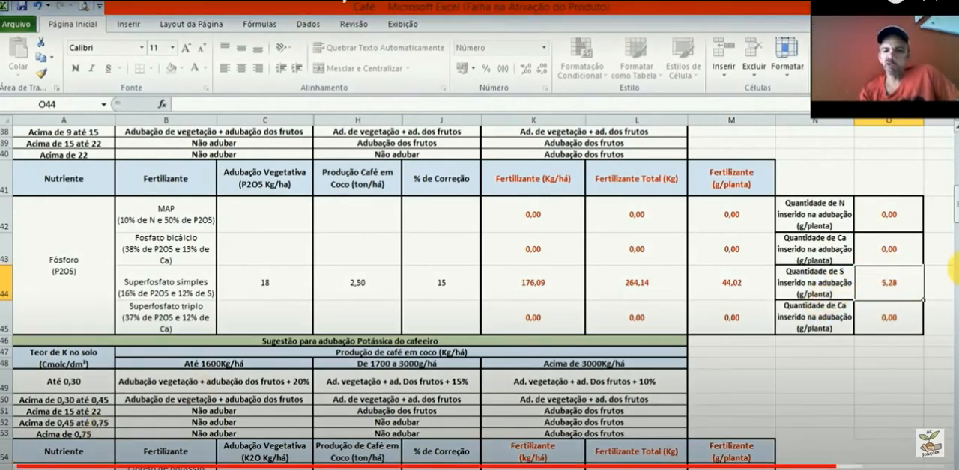
drag(952, 217, 953, 259)
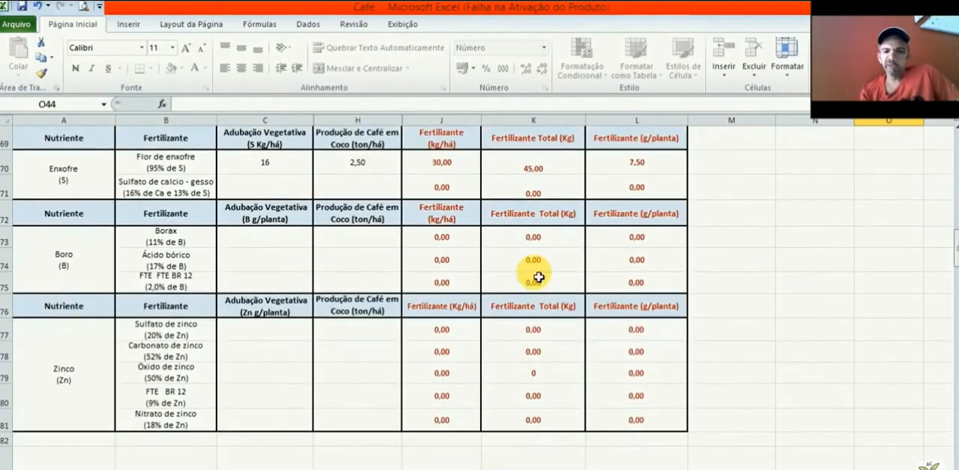
click(634, 182)
click(665, 169)
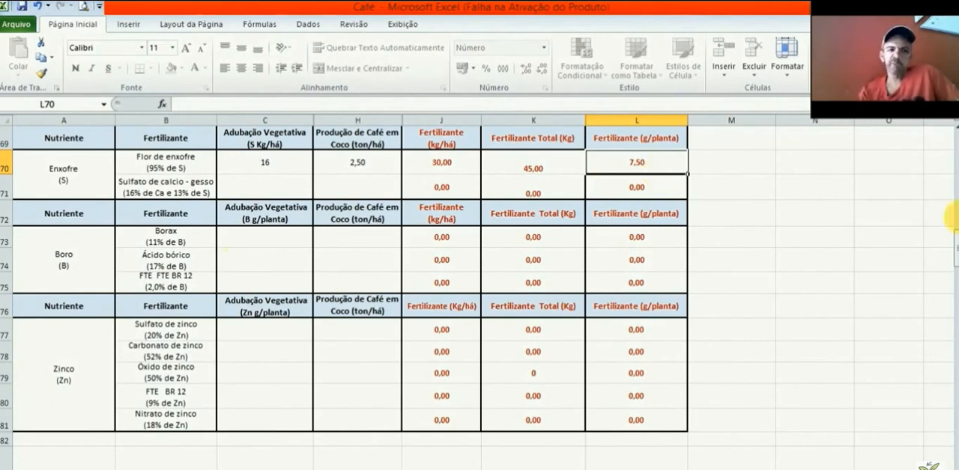
Step: Look up the vegetative zinc and boron doses for 4000 plants/há in the plant density table
drag(955, 244, 954, 180)
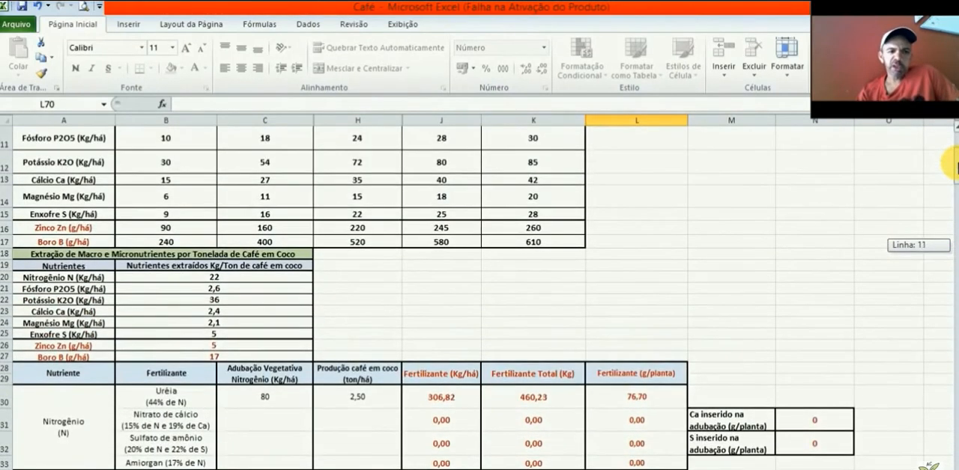
click(78, 228)
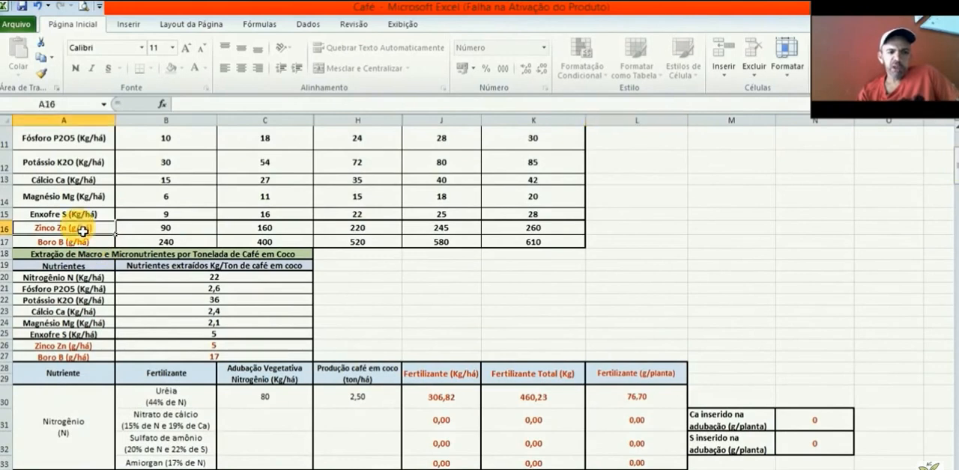
click(5, 228)
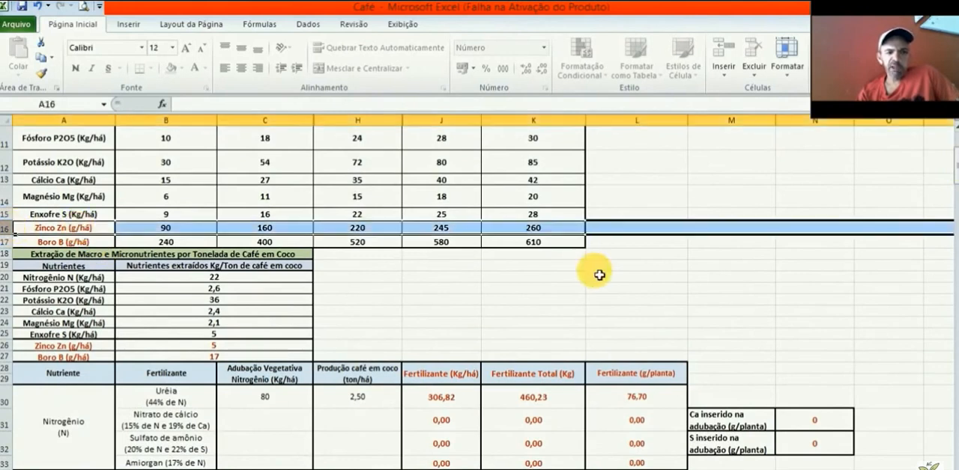
drag(952, 171, 953, 154)
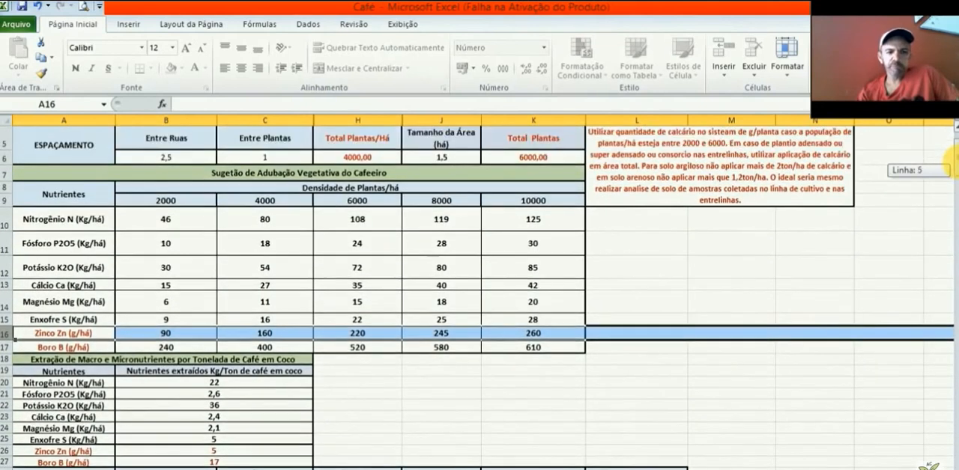
click(268, 337)
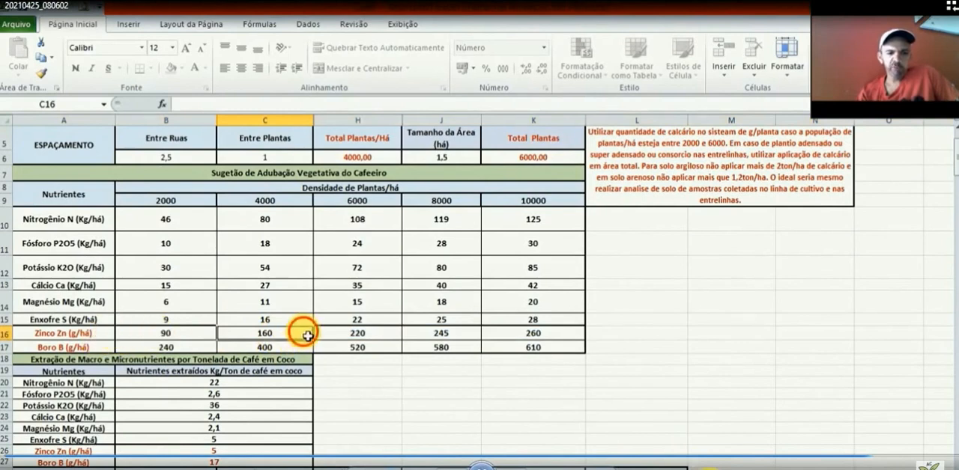
click(298, 349)
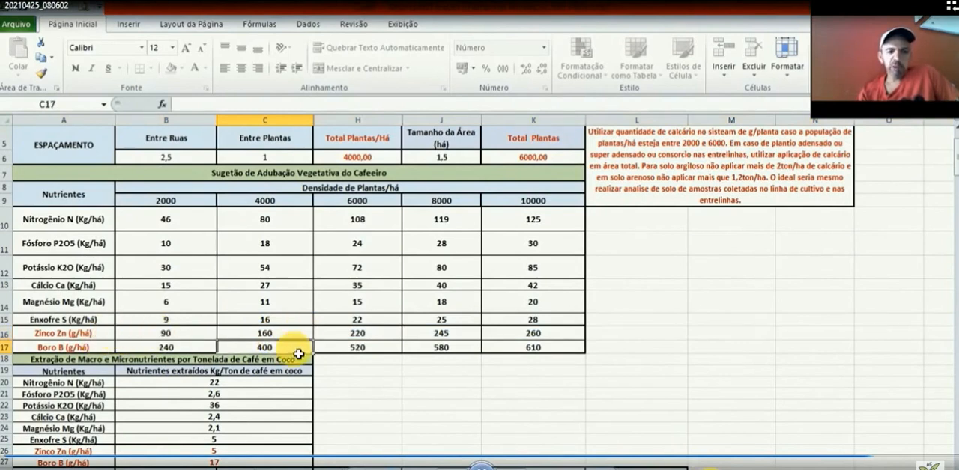
Step: Enter a vegetative B dose of 400 for FTE BR 12 in the Boro block
drag(951, 168, 953, 254)
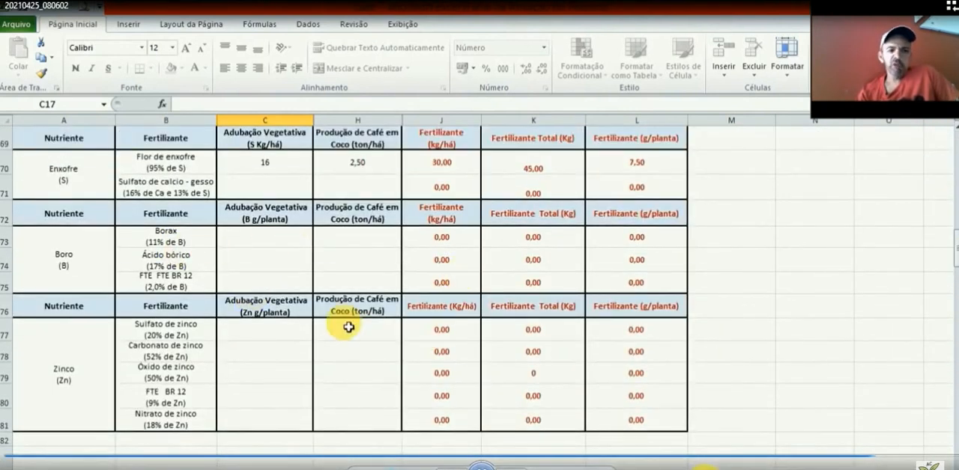
click(292, 290)
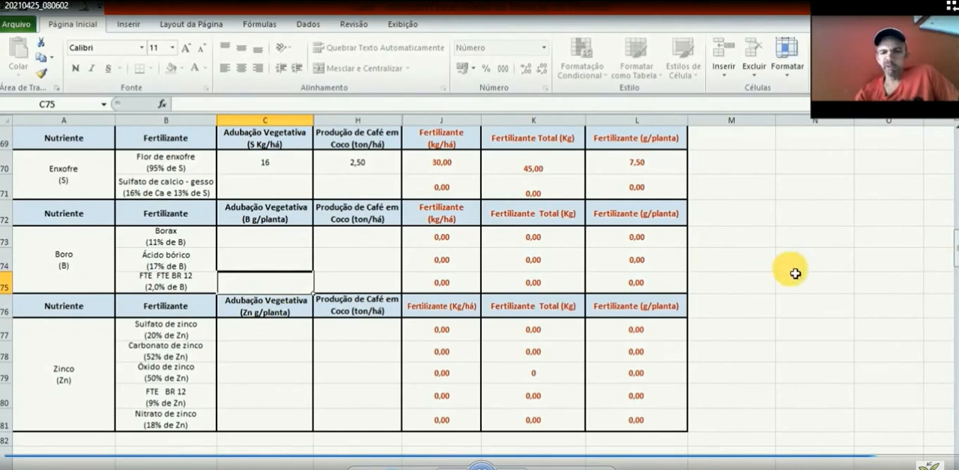
mouse_move(954, 252)
mouse_down()
mouse_move(954, 173)
mouse_move(956, 248)
mouse_up()
text(4)
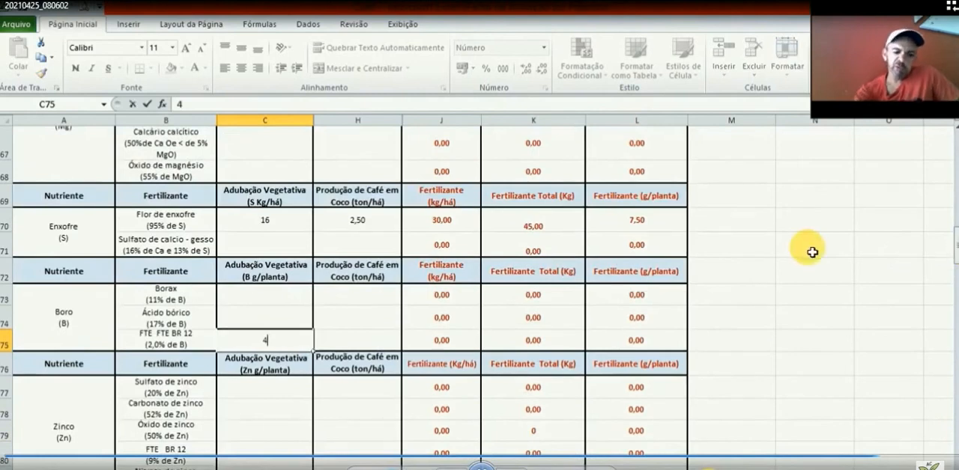
text(00)
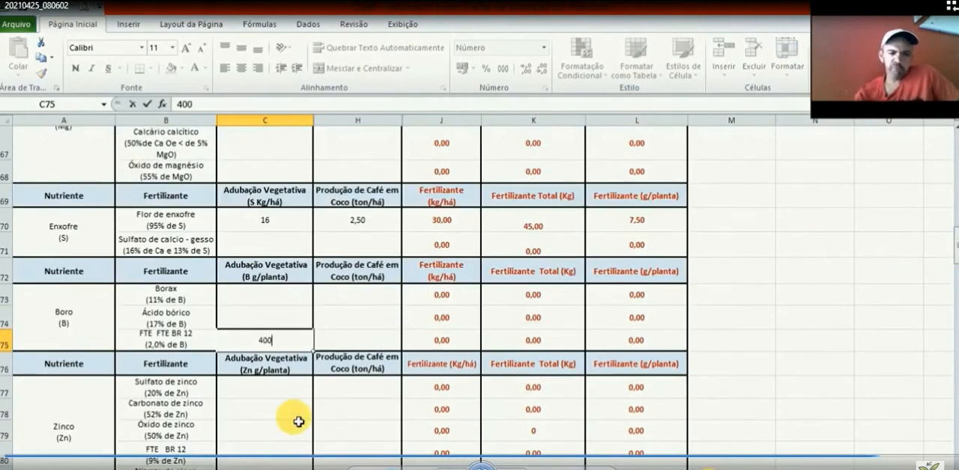
Step: Enter a vegetative Zn dose of 160 for FTE BR 12 in the Zinco block
click(238, 414)
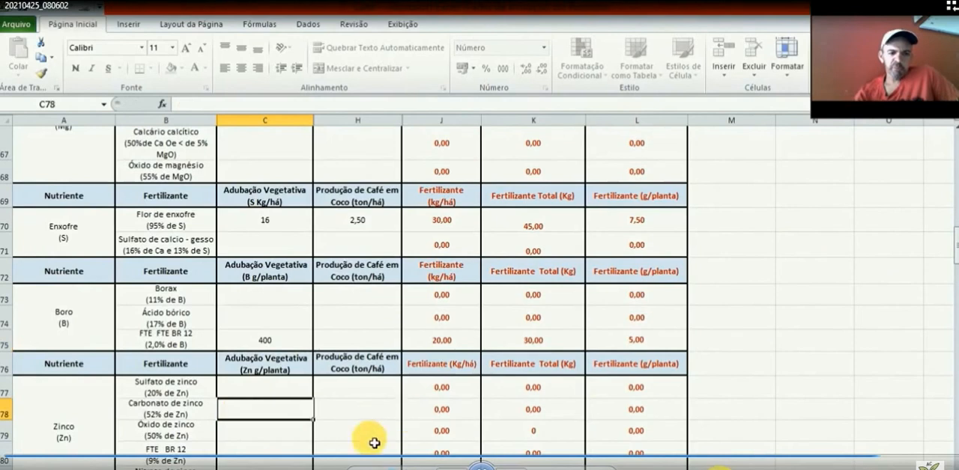
click(259, 457)
text(1)
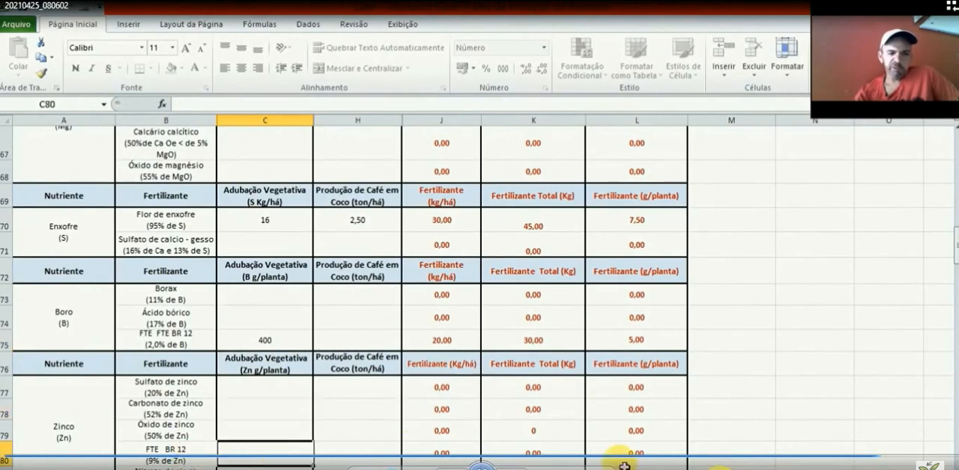
text(6)
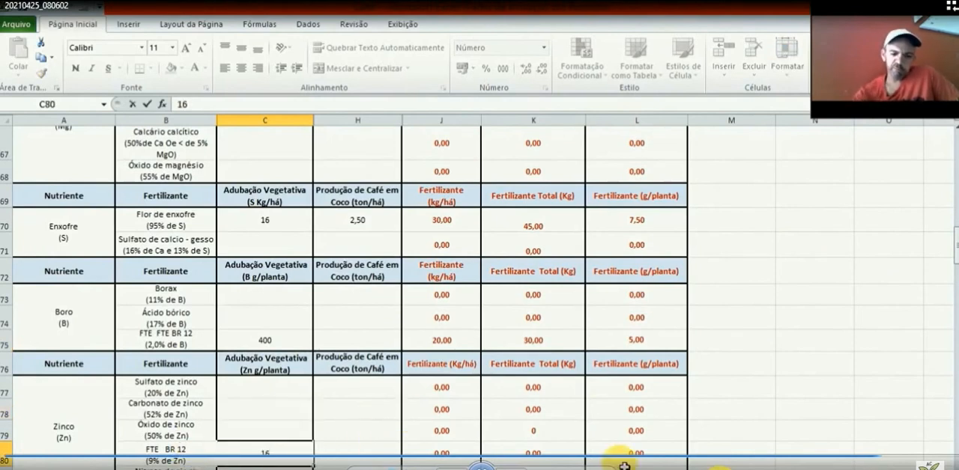
text(o)
key(BackSpace)
text(0)
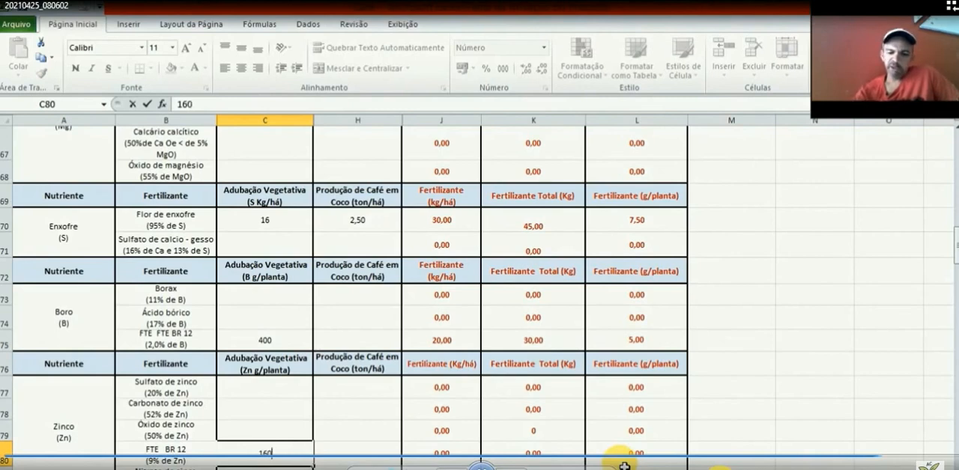
click(407, 458)
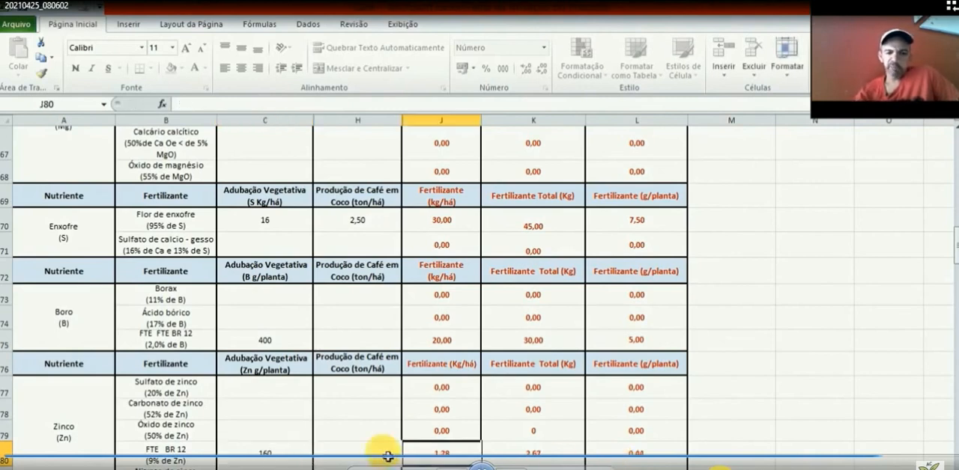
Step: Set coffee production to 2,5 ton/há for FTE BR 12 in both the Boro and Zinco blocks
click(355, 460)
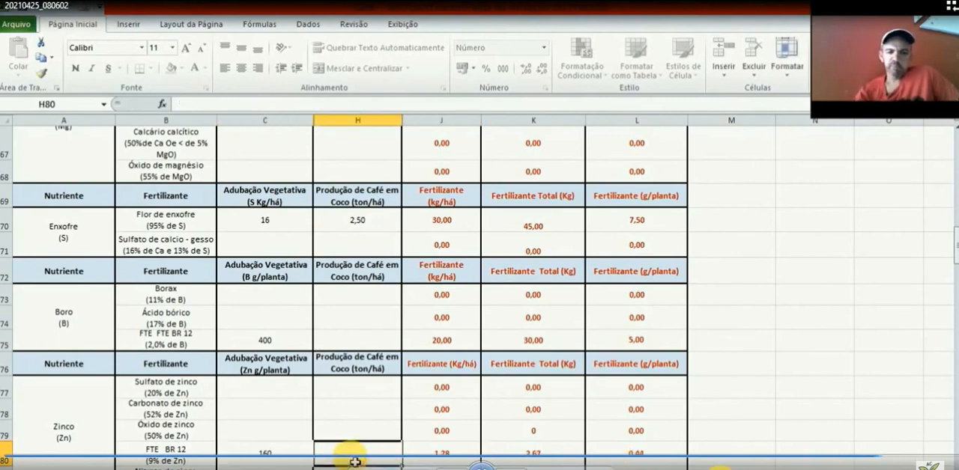
click(289, 347)
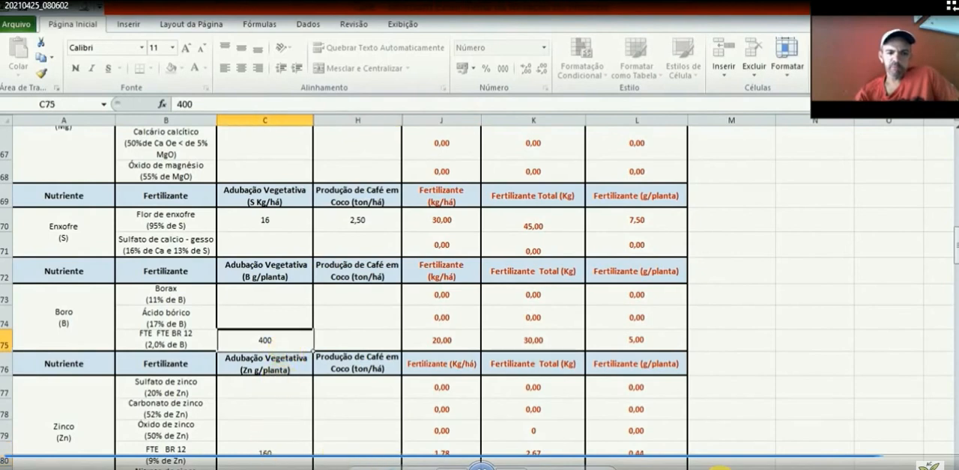
click(358, 458)
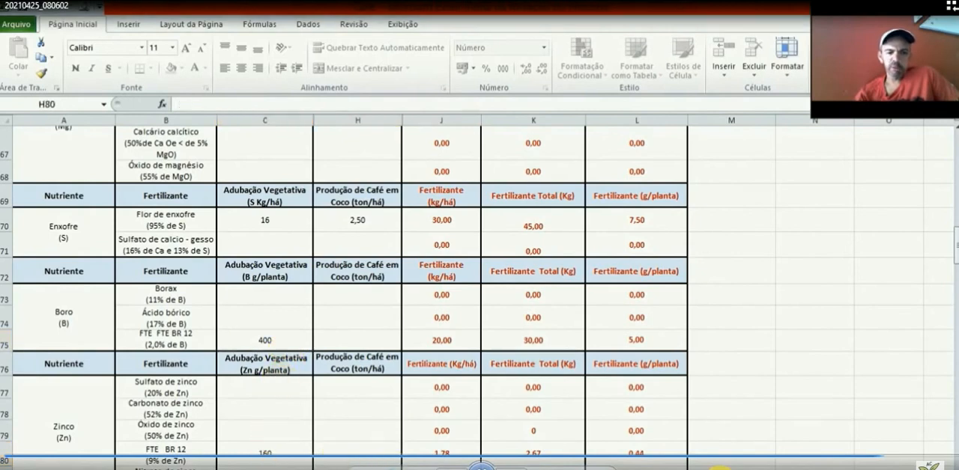
click(373, 338)
text(2)
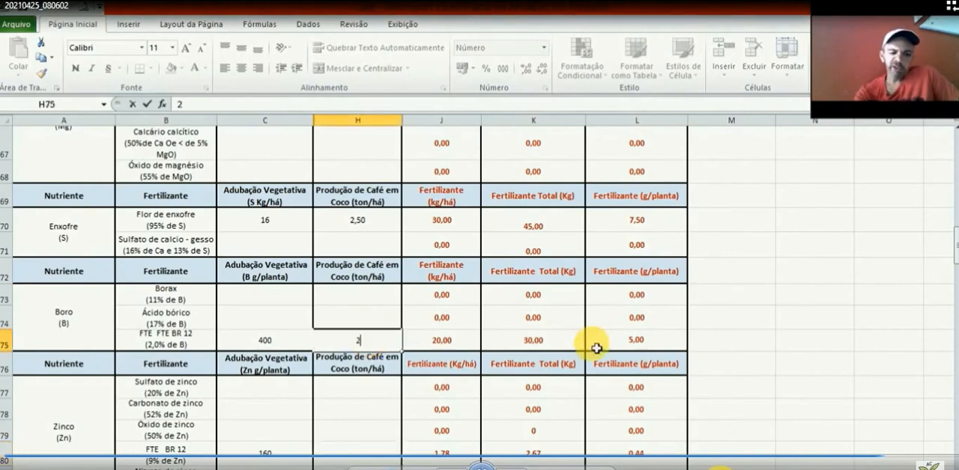
text(,6)
key(BackSpace)
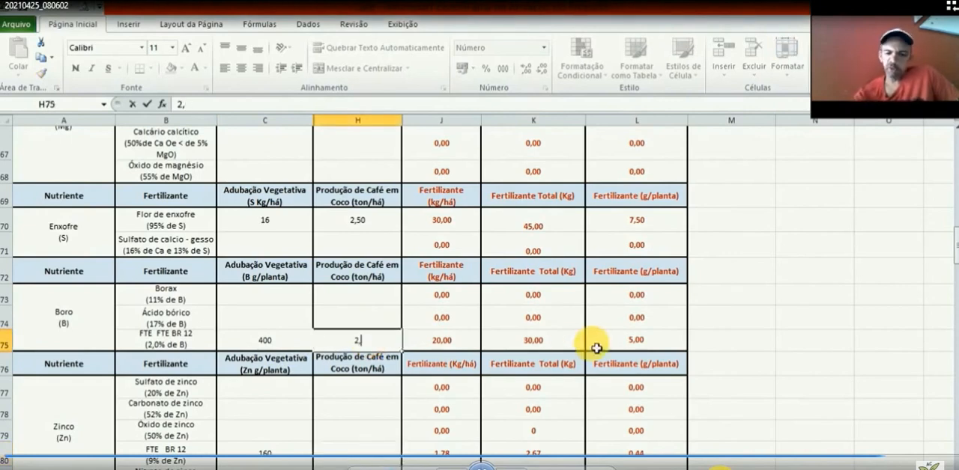
text(5)
click(362, 453)
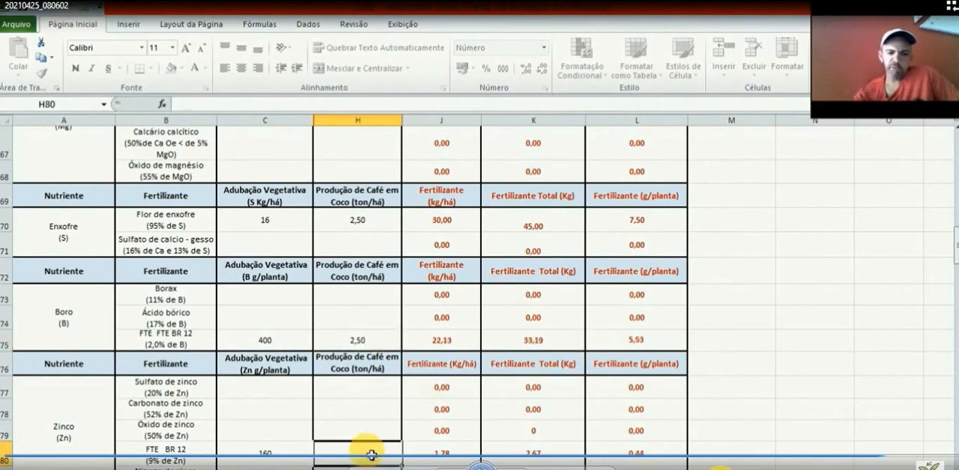
text(2,5)
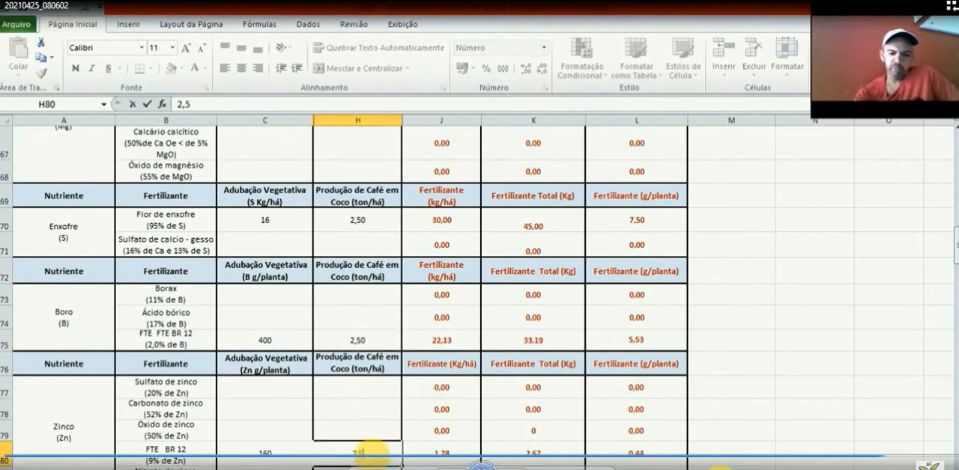
click(433, 454)
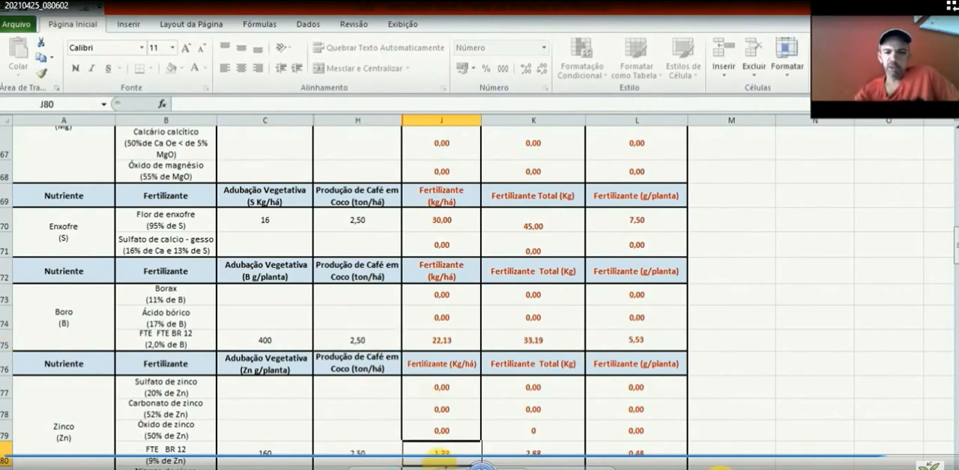
Step: Compare the FTE BR 12 amounts per hectare required for boron and for zinc
click(465, 347)
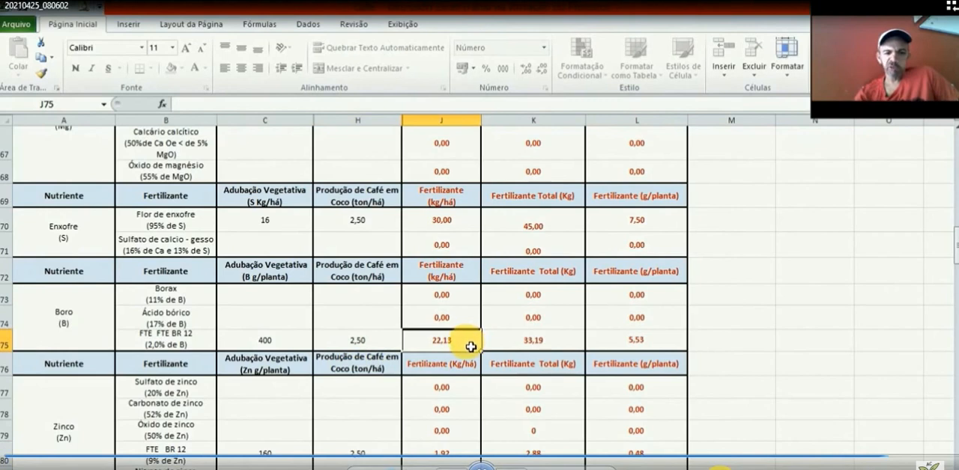
click(470, 454)
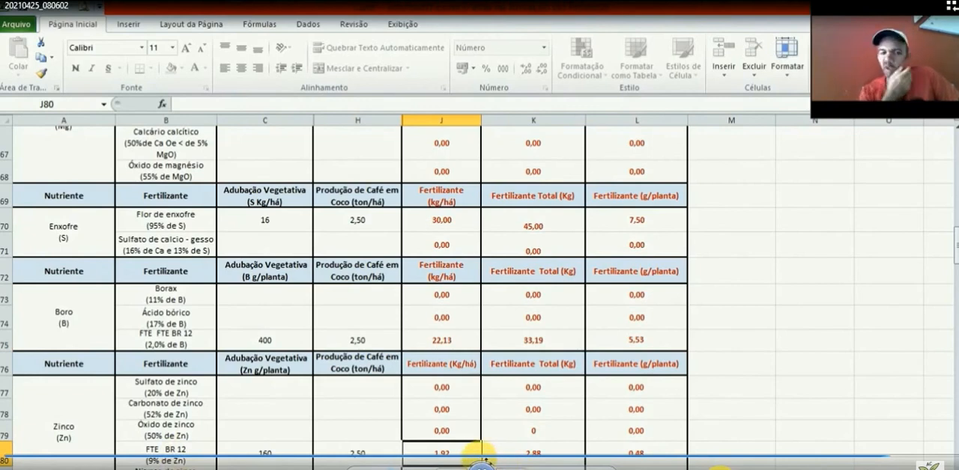
click(463, 346)
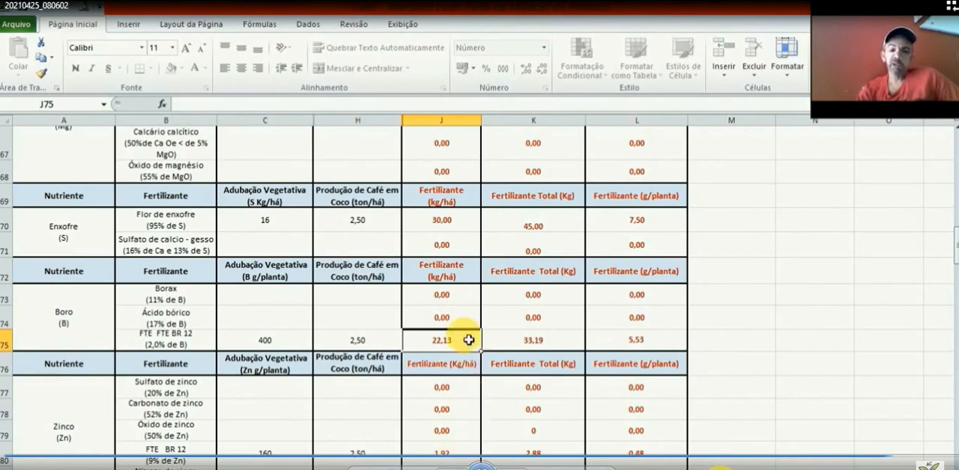
Step: Clear the vegetative dose and coffee production entries for FTE BR 12 in the Boro and Zinco blocks
click(268, 340)
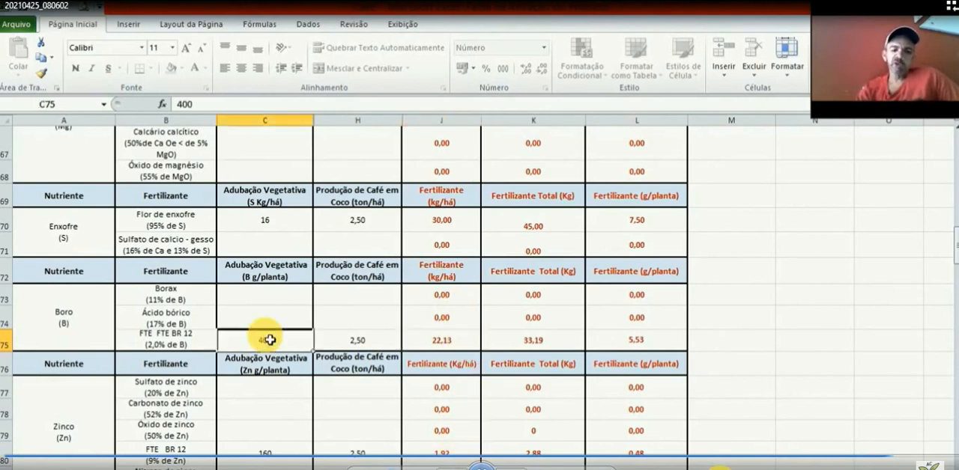
key(Delete)
click(257, 462)
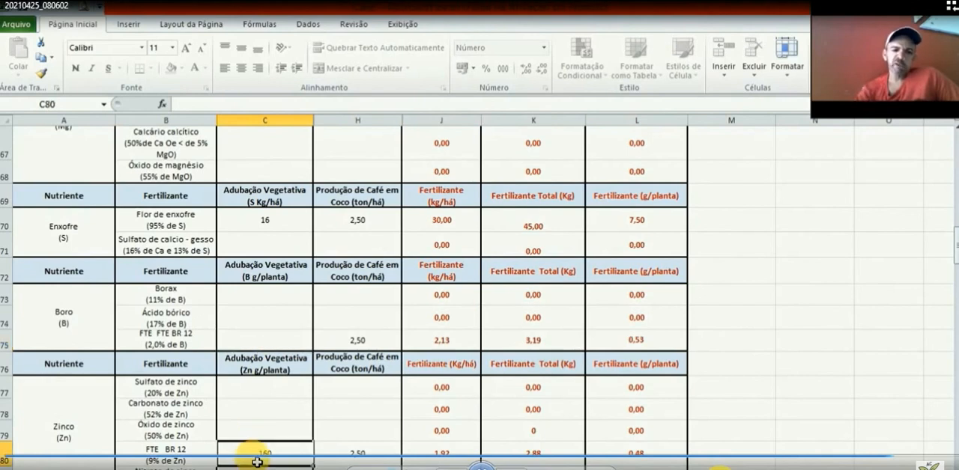
key(Delete)
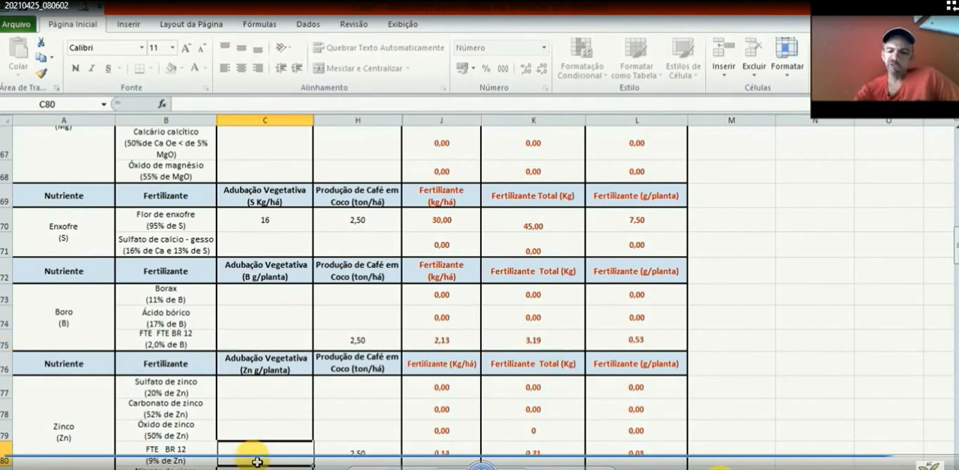
click(365, 349)
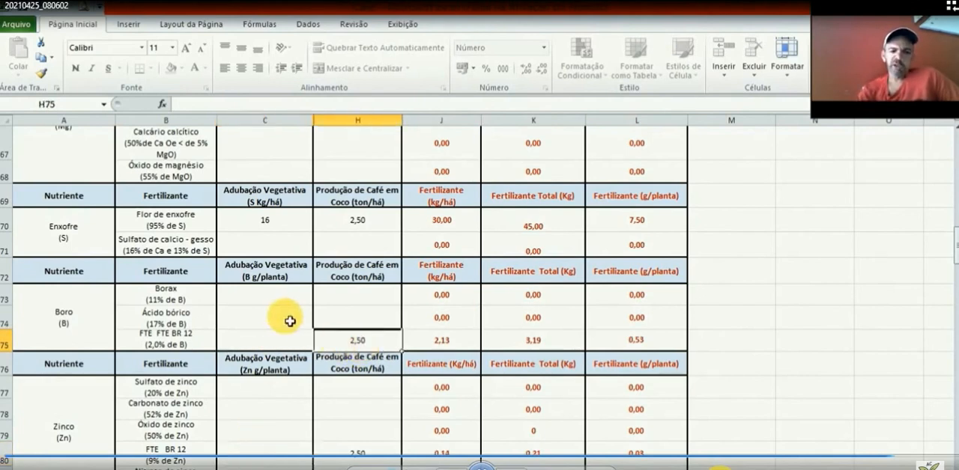
key(Delete)
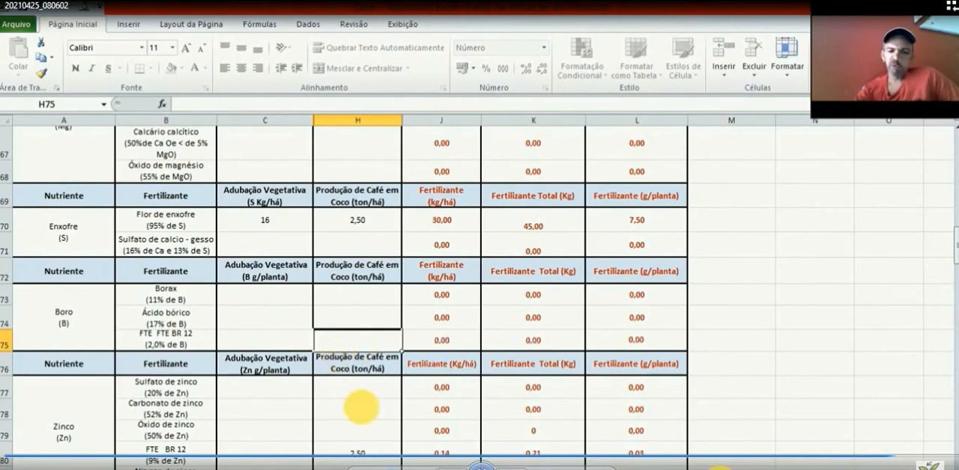
click(377, 458)
key(Delete)
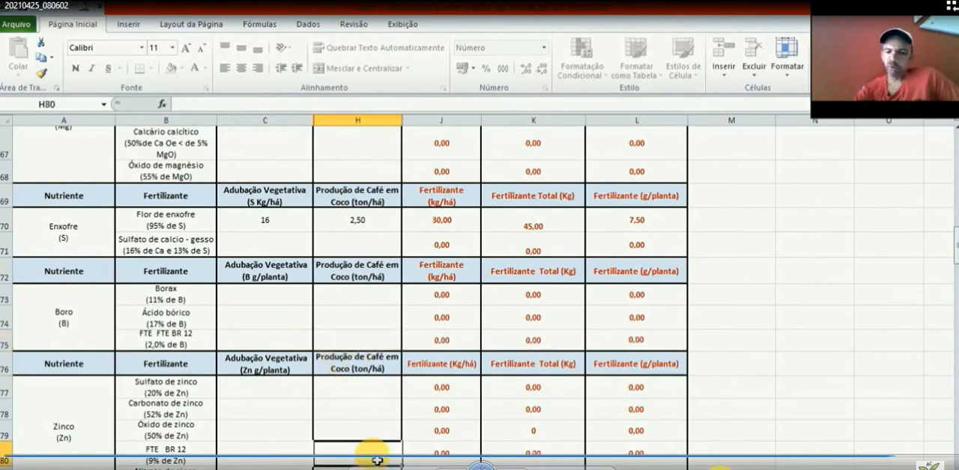
Step: For Borax, enter a vegetative B dose of 400 and coffee production of 2,5 ton/há, and check the resulting fertilizer amounts
click(241, 328)
click(259, 303)
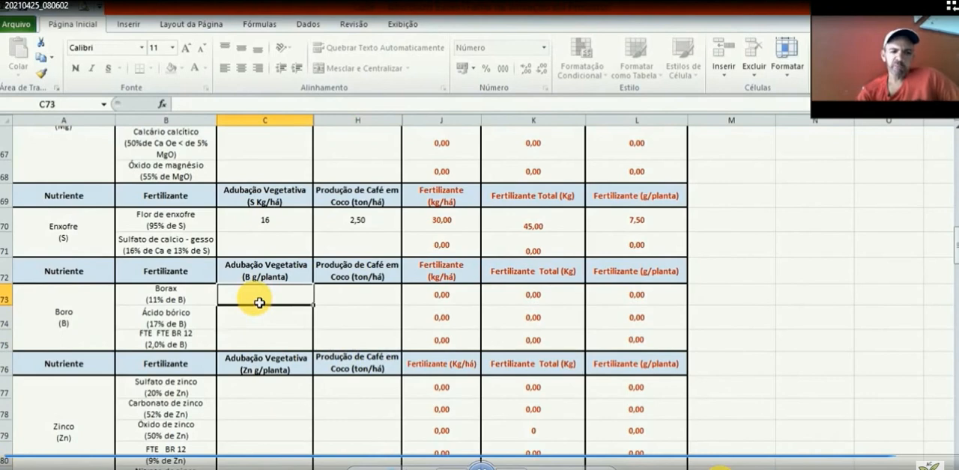
text(4)
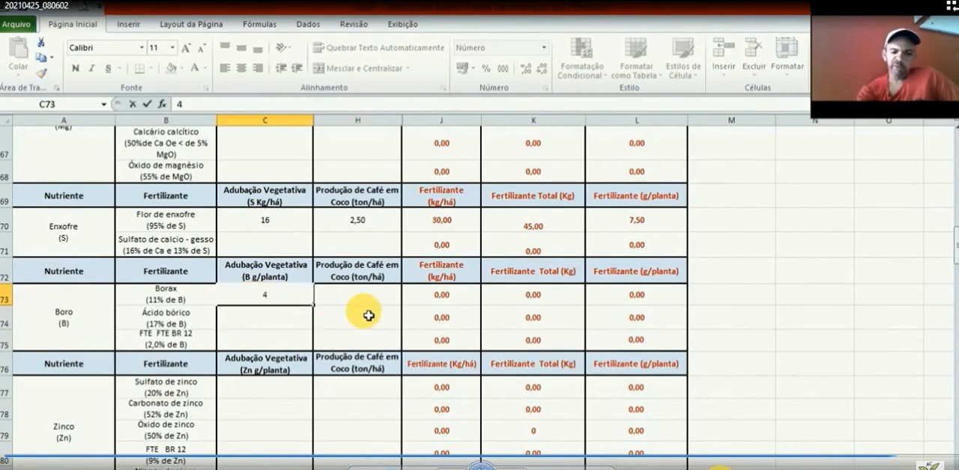
text(00)
click(374, 299)
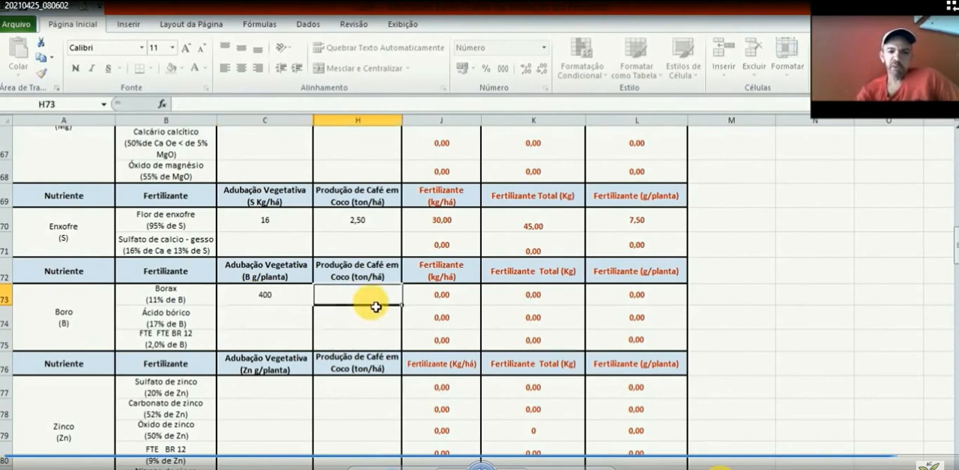
text(2)
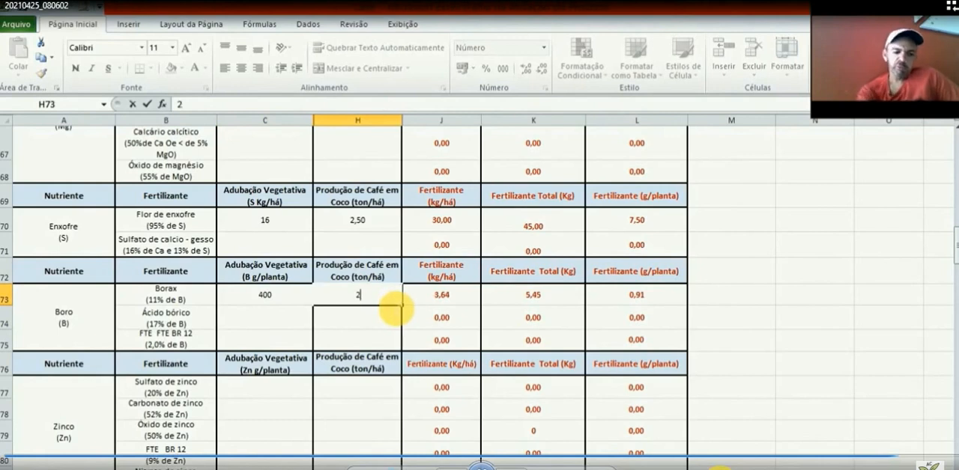
text(,5)
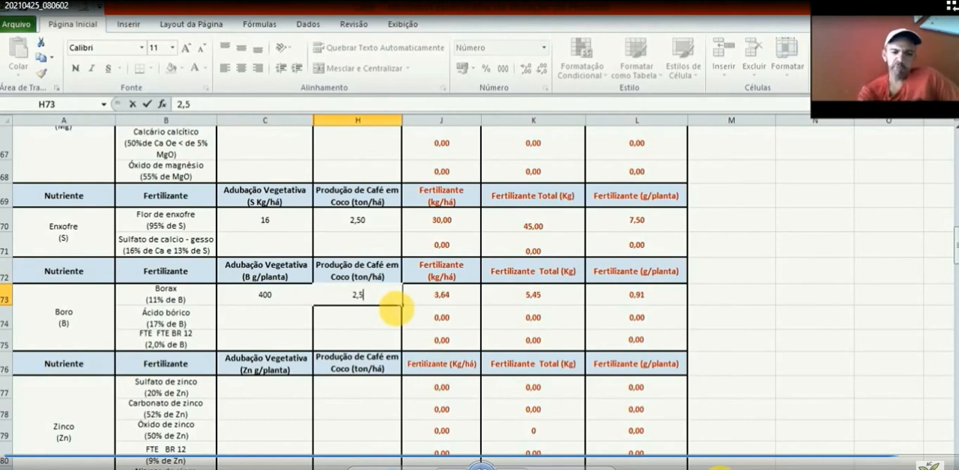
click(475, 303)
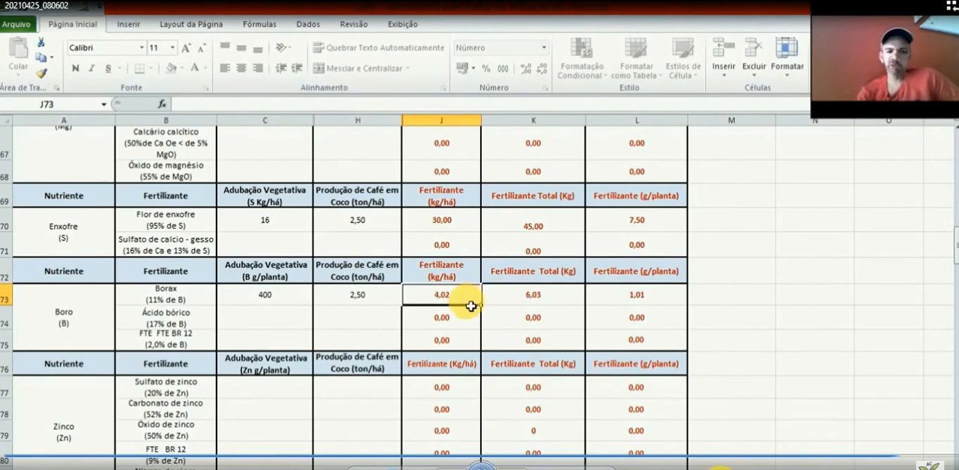
click(568, 305)
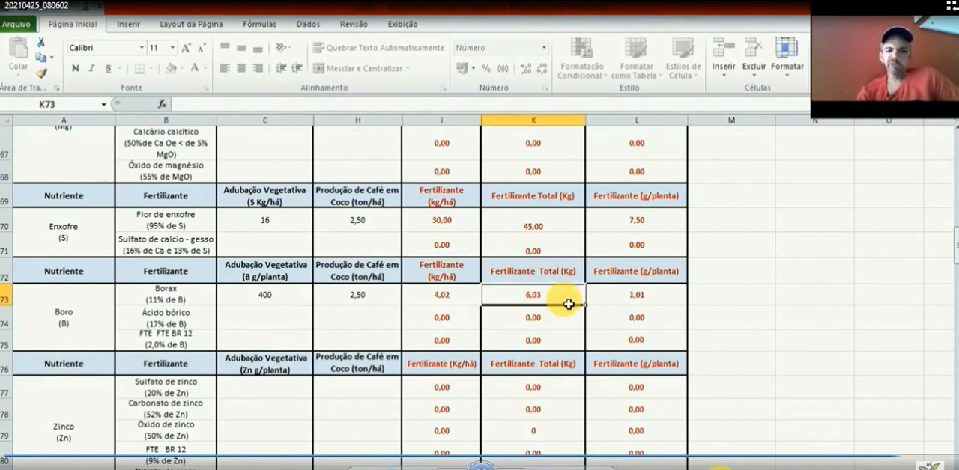
click(673, 302)
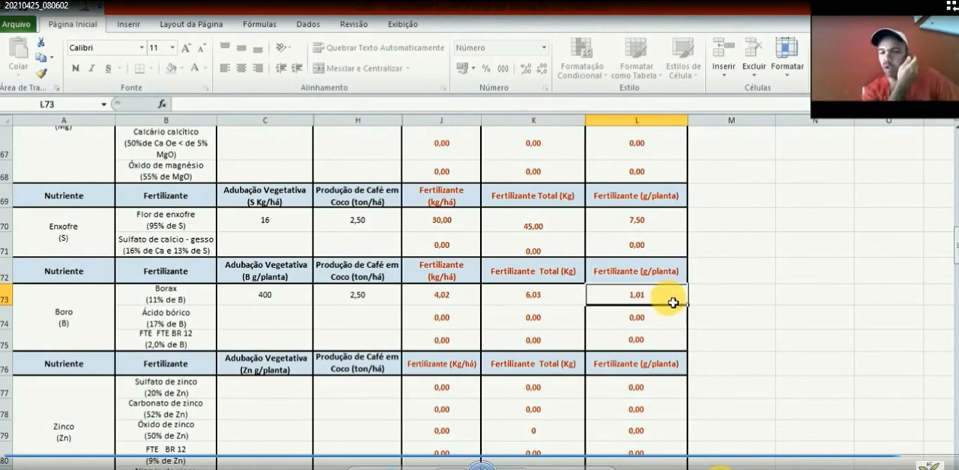
Step: For Sulfato de zinco, enter a vegetative Zn dose of 160 and coffee production of 2,5 ton/há, and check the resulting fertilizer amounts
click(252, 395)
text(1)
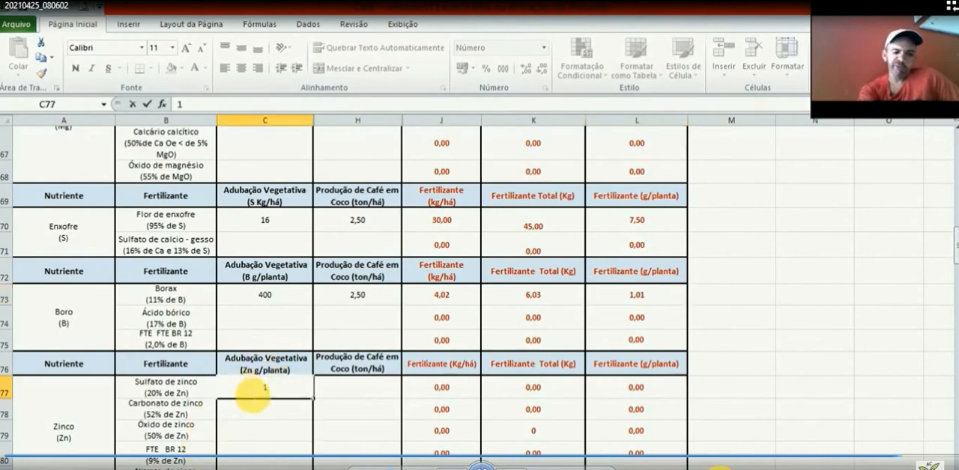
text(60)
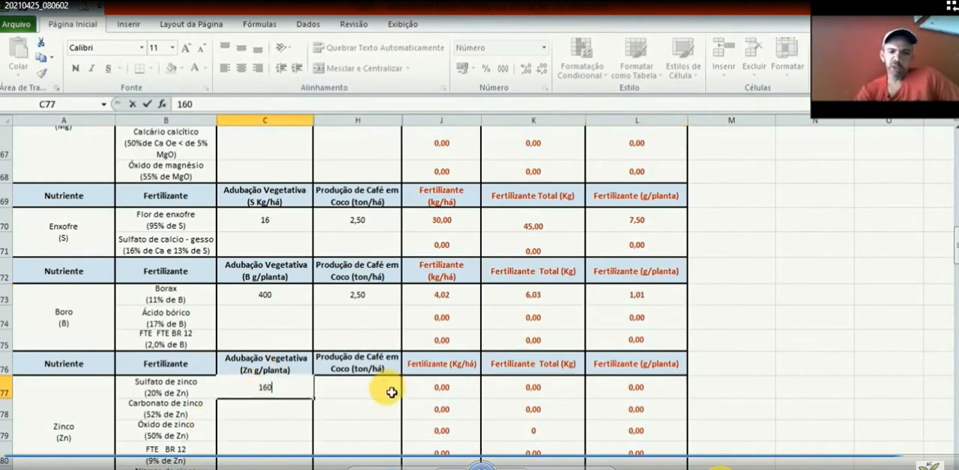
click(391, 392)
text(2,)
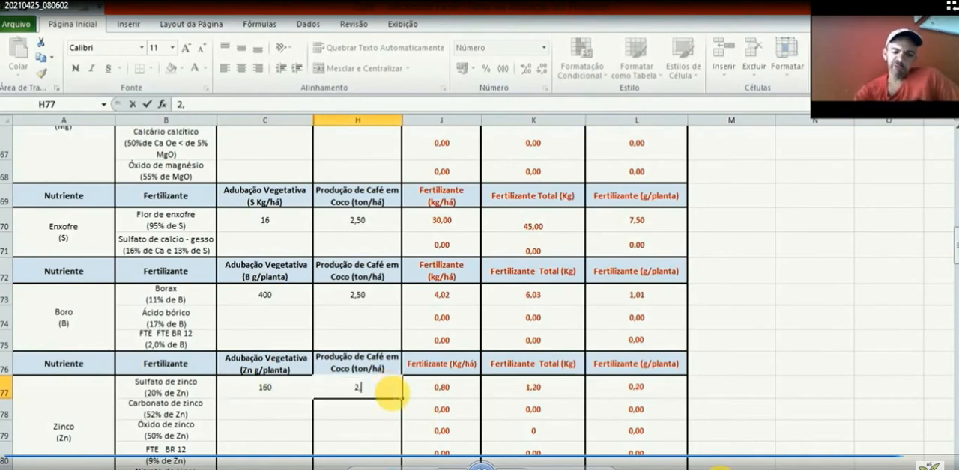
text(5)
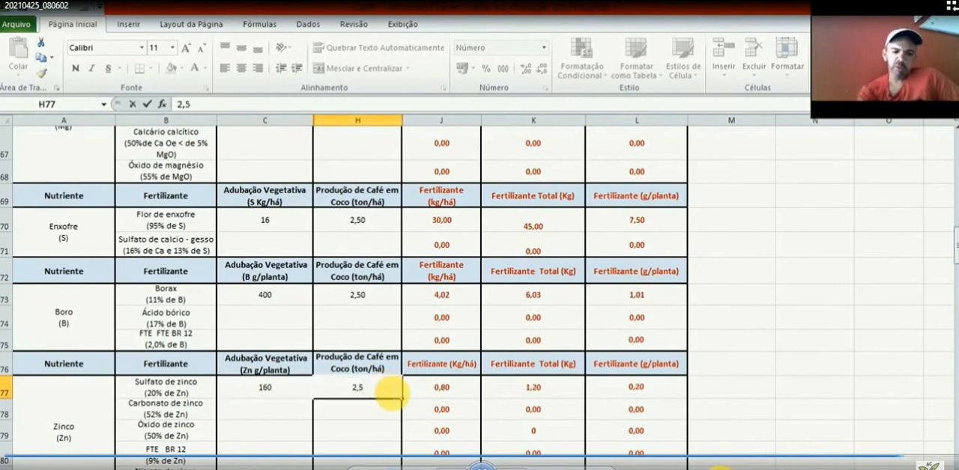
click(475, 396)
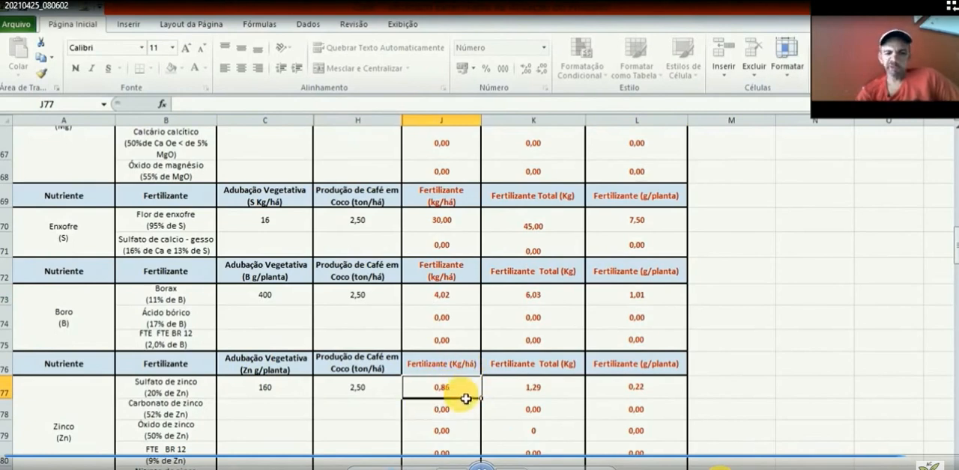
click(558, 394)
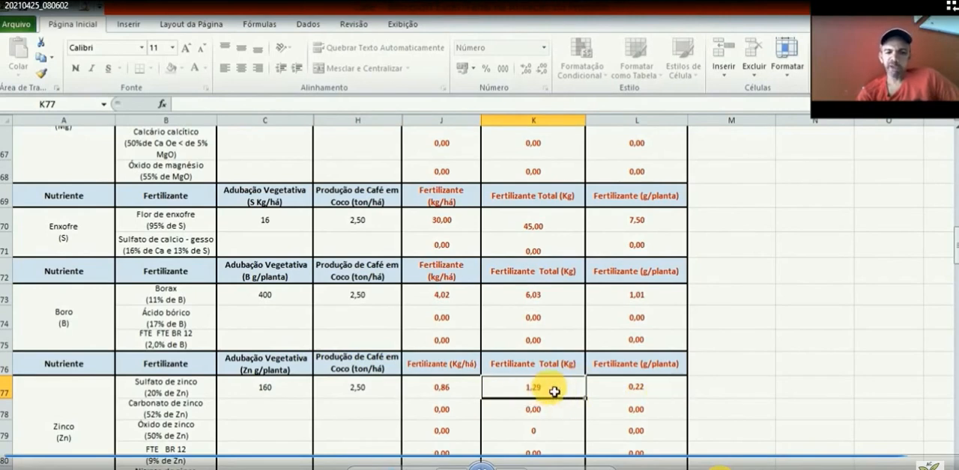
click(678, 389)
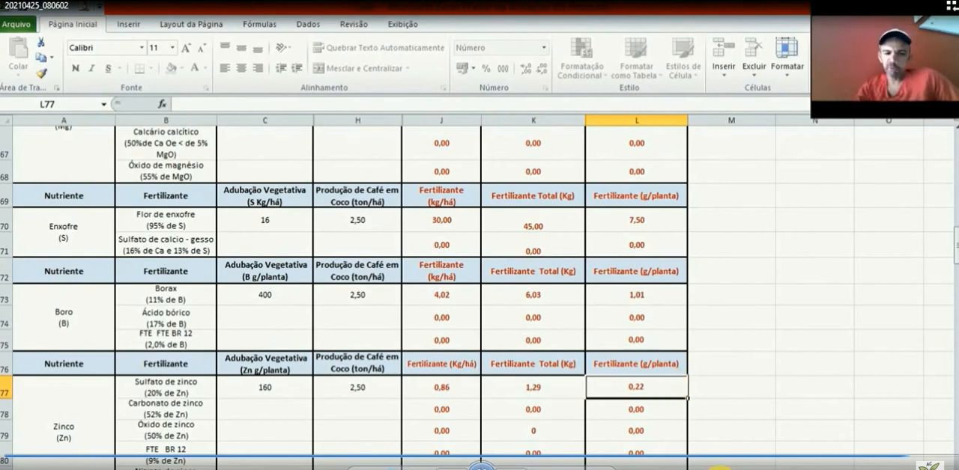
Step: Open the worksheet that calculates fertilizer from Produção Latas and go to its first nutrient block, Nitrogênio
click(720, 469)
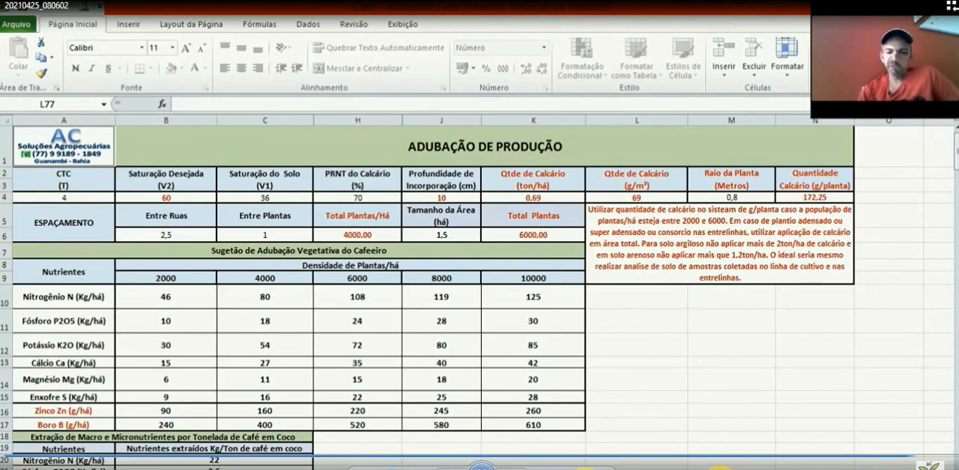
click(397, 466)
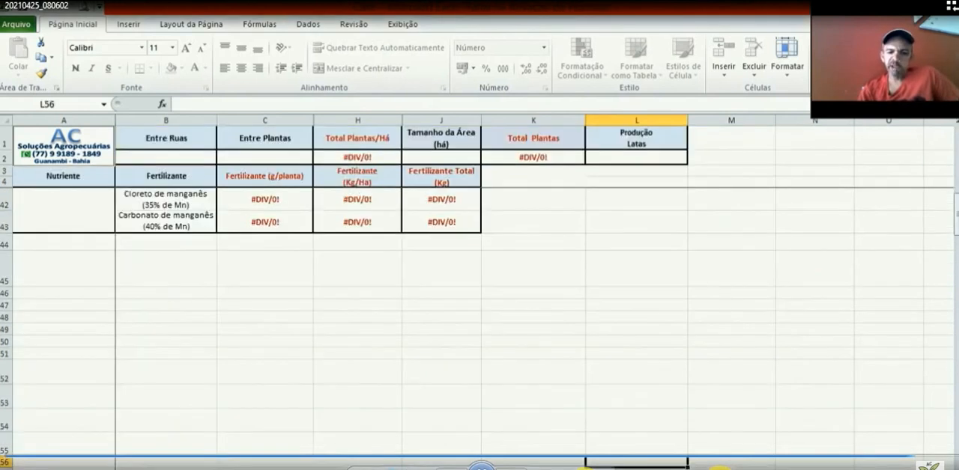
click(278, 208)
key(Up)
key(Up)
key(Up)
key(Up)
key(Up)
key(Up)
key(Up)
key(Up)
key(Up)
key(Up)
key(Up)
key(Up)
key(Up)
key(Up)
key(Up)
key(Up)
key(Up)
key(Up)
key(Up)
key(Up)
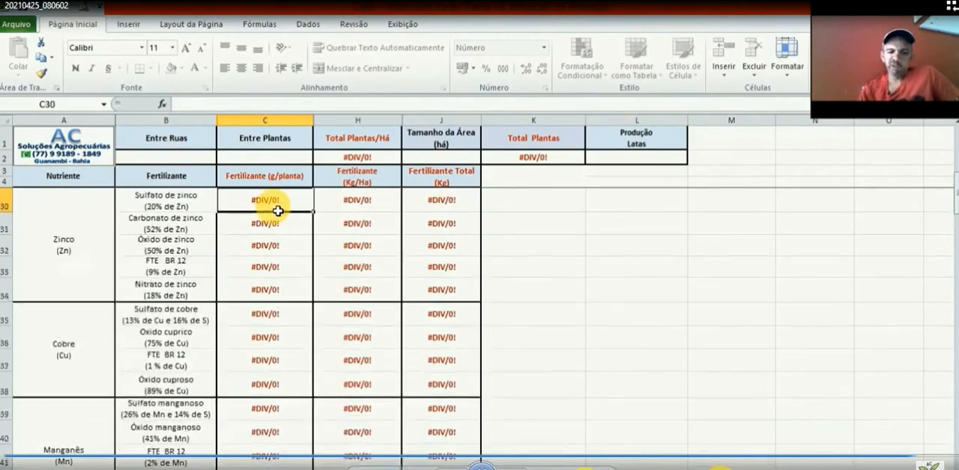
key(Down)
key(Down)
key(Down)
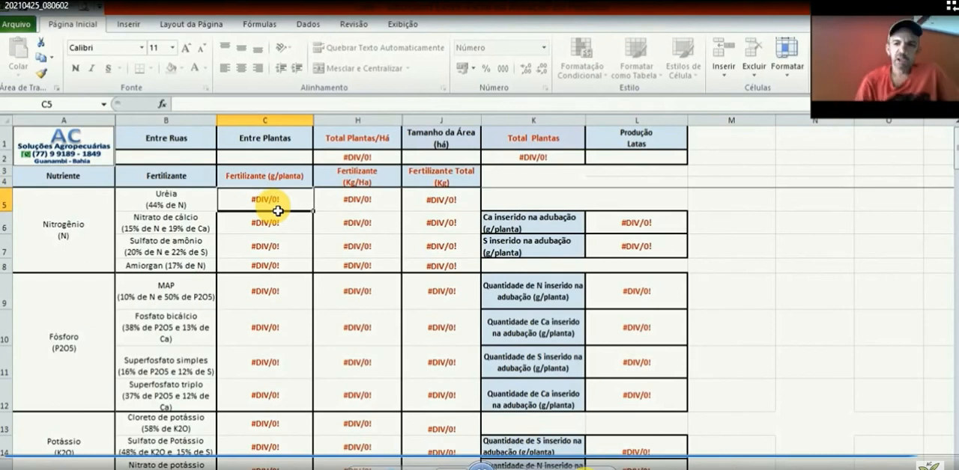
click(701, 469)
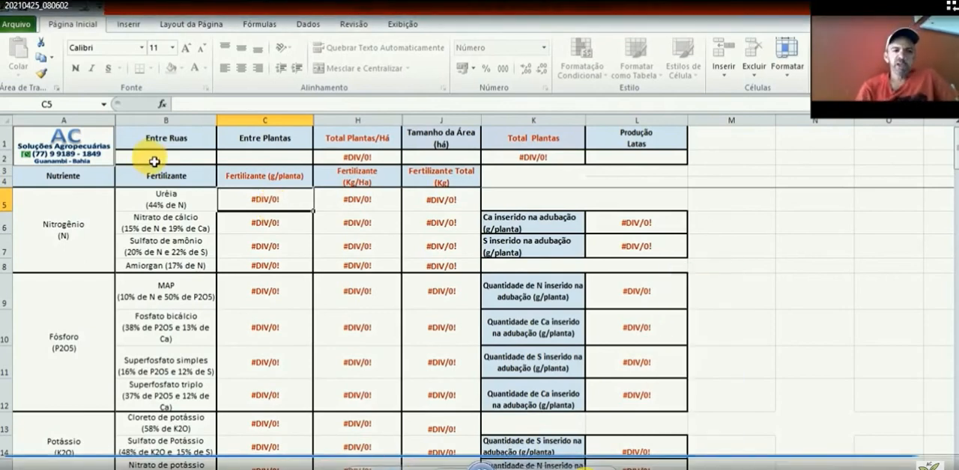
Step: Set the spacing to 2,5 for Entre Ruas and 1 for Entre Plantas, and the Tamanho da Área to 1,5 há
click(155, 161)
text(2)
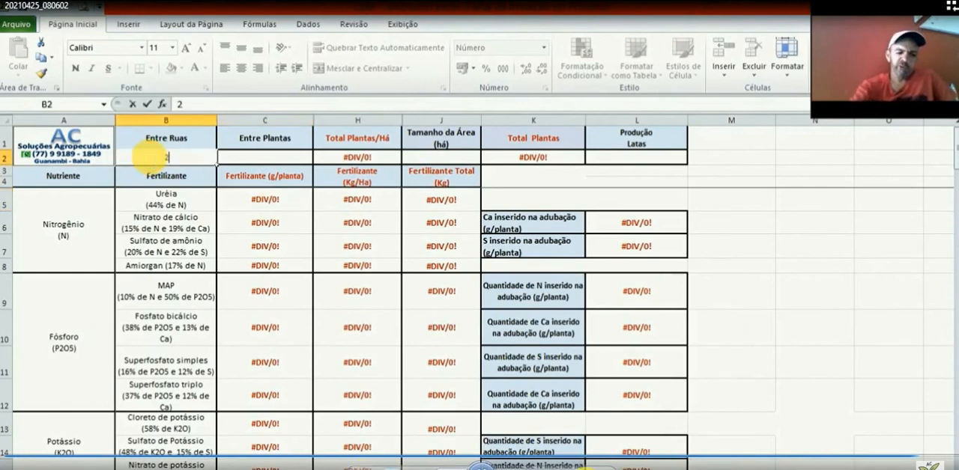
text(,5)
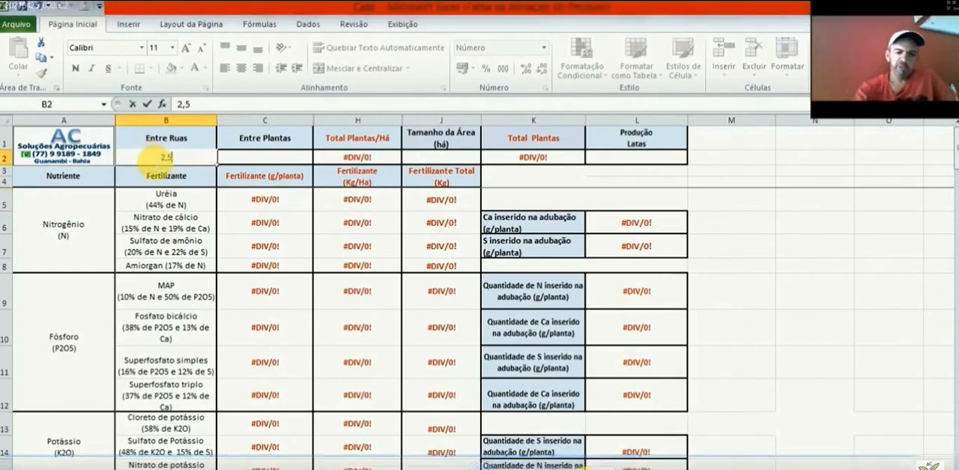
click(238, 165)
text(1)
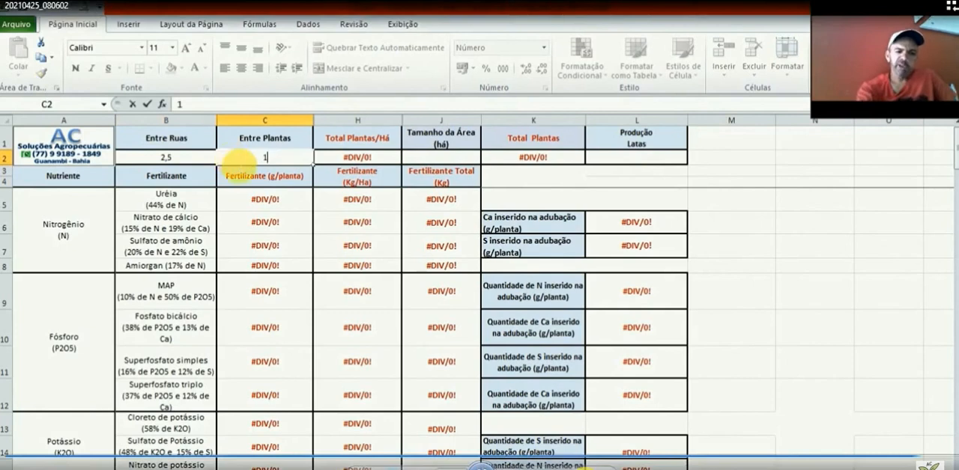
click(460, 165)
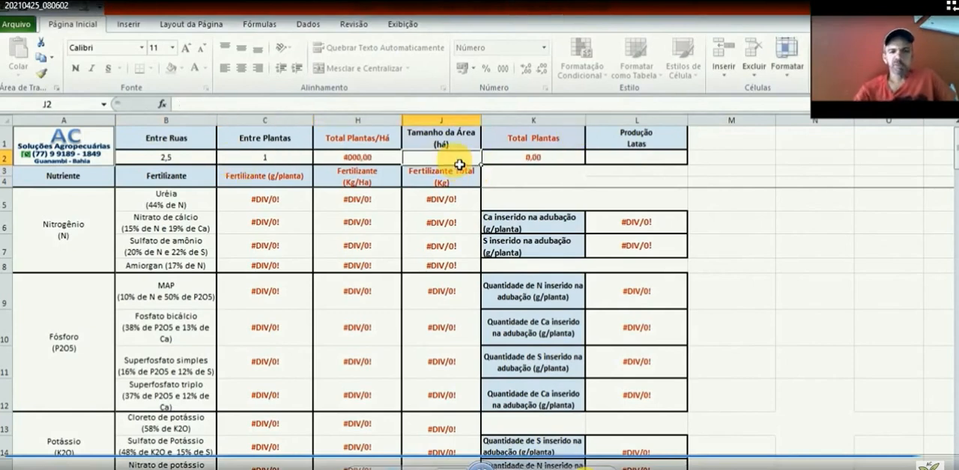
text(1,)
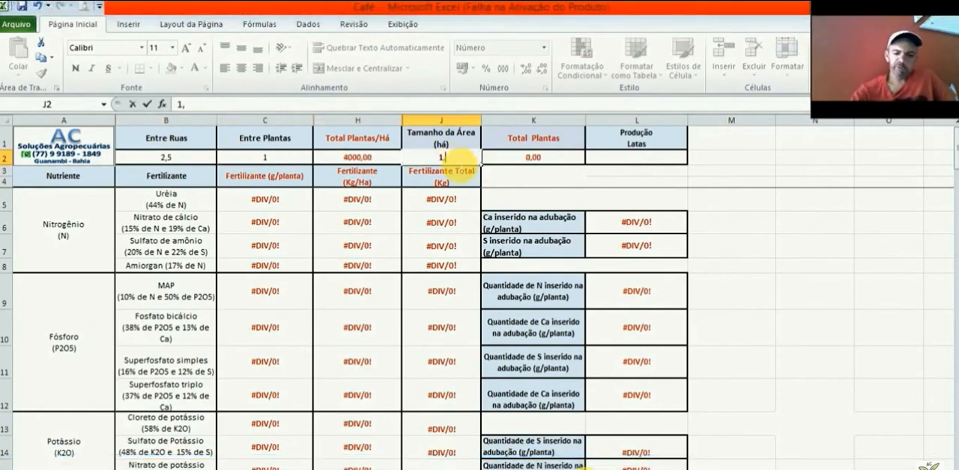
text(5)
click(637, 164)
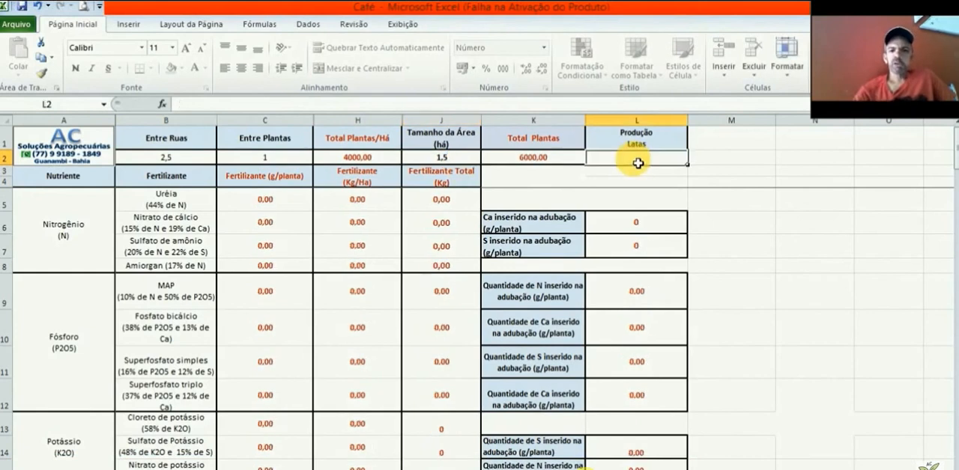